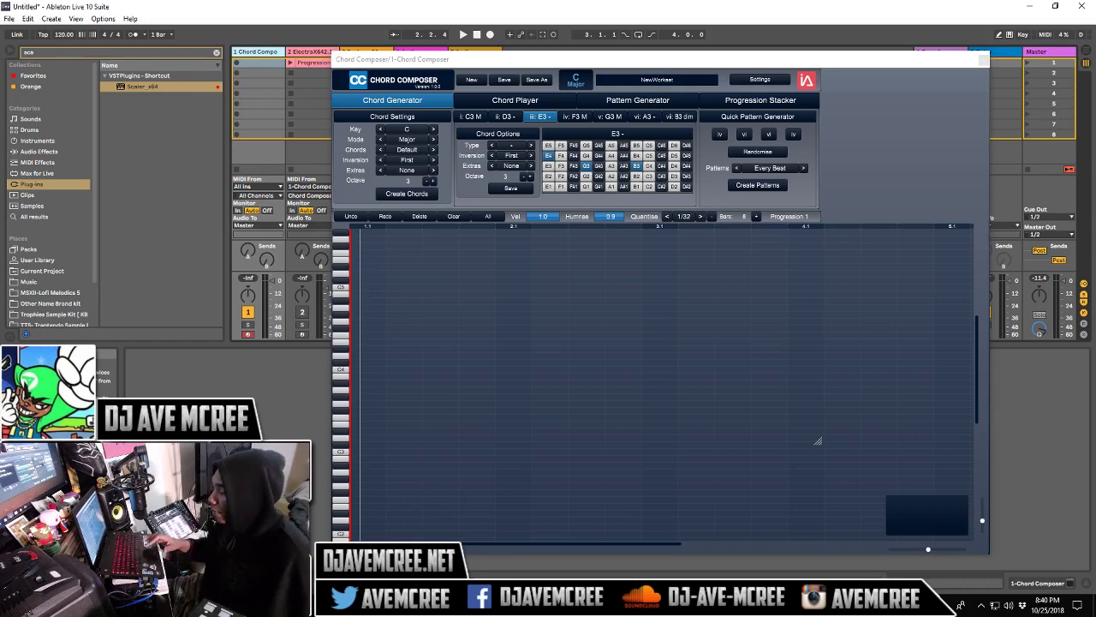
Switch from Ableton to the Intuitive Audio Chord Composer product page in Chrome.
key(alt+Tab)
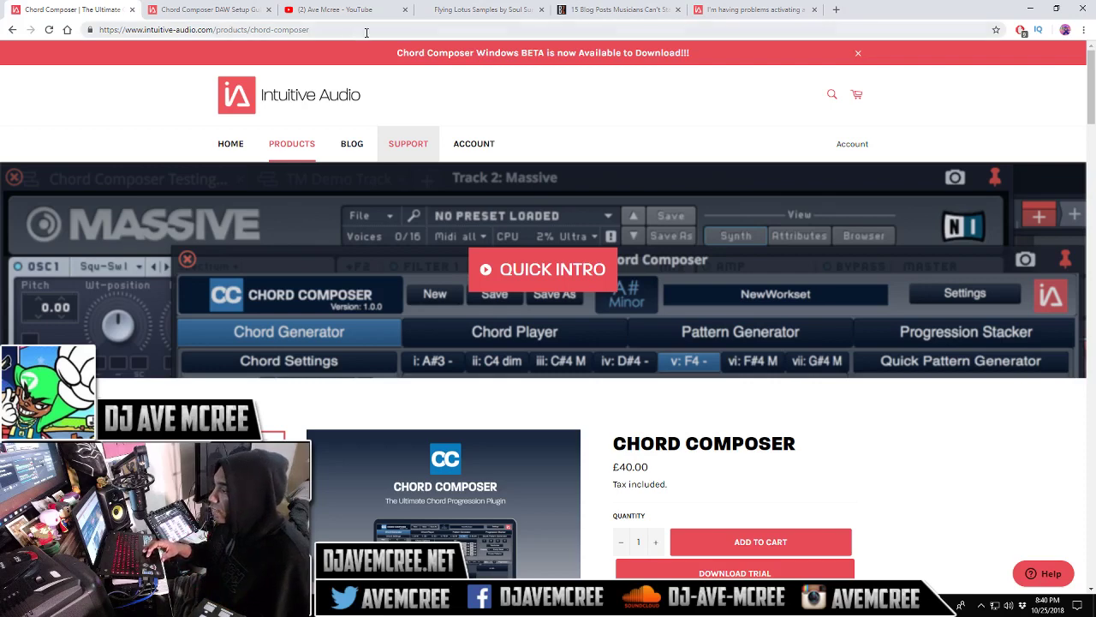
Browse the DAW Setup Guide and YouTube videos, then return to the product page and Ableton.
click(222, 10)
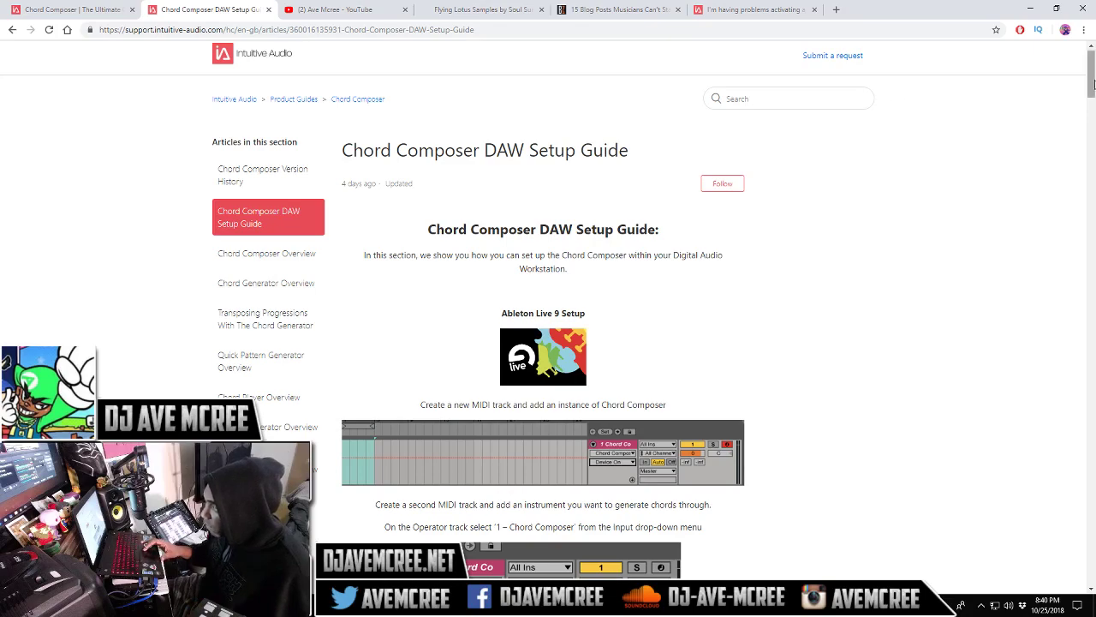
mouse_move(1091, 83)
mouse_down()
mouse_move(1092, 247)
mouse_move(1092, 79)
mouse_up()
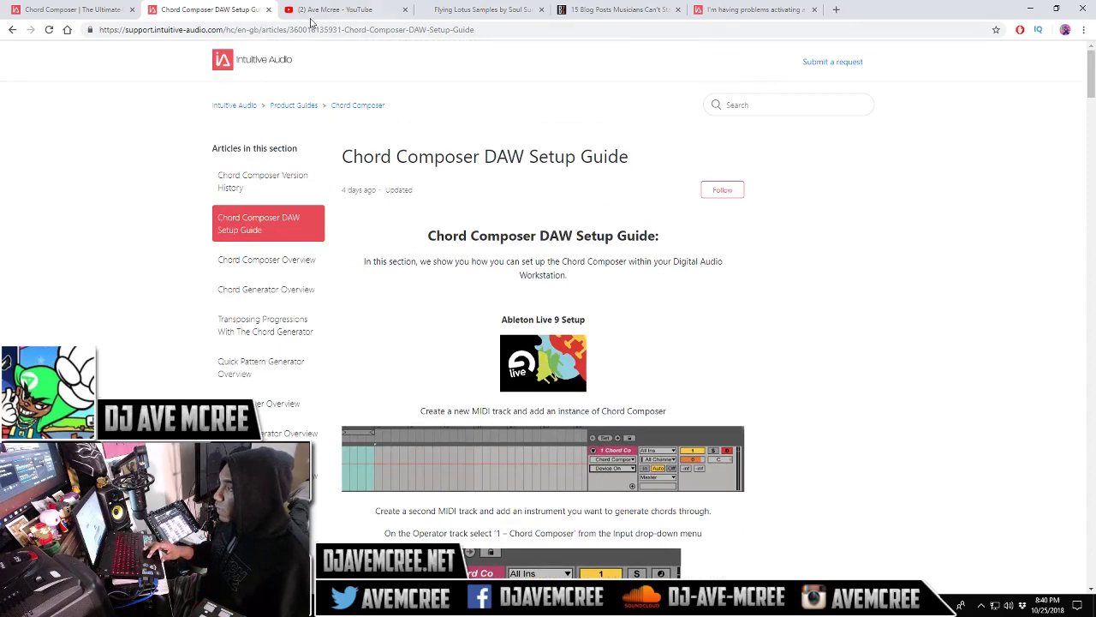
click(343, 10)
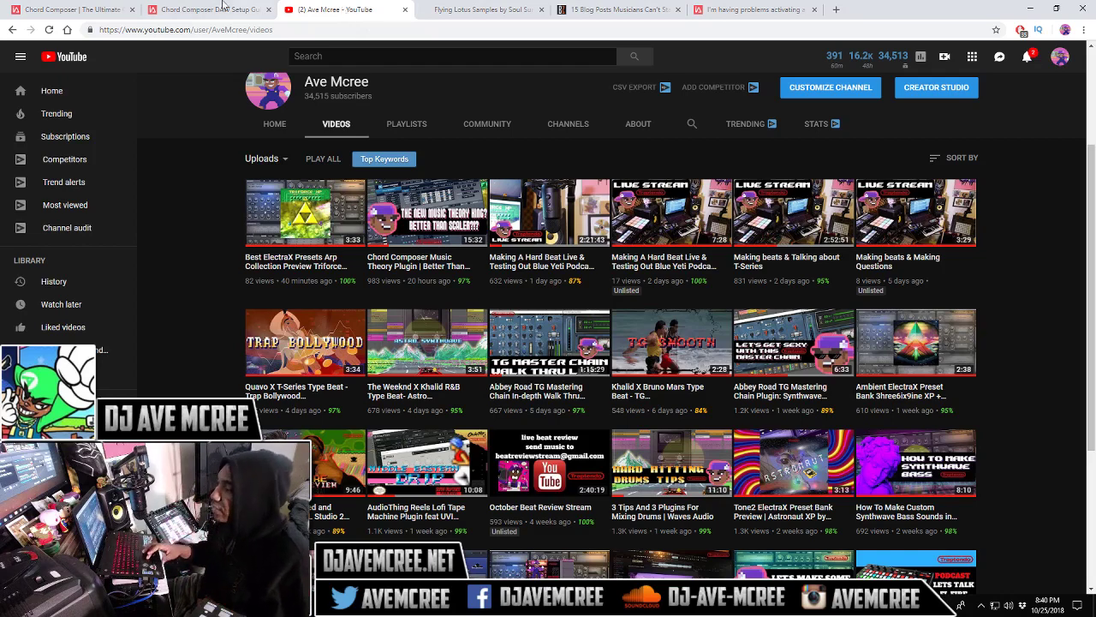
click(73, 10)
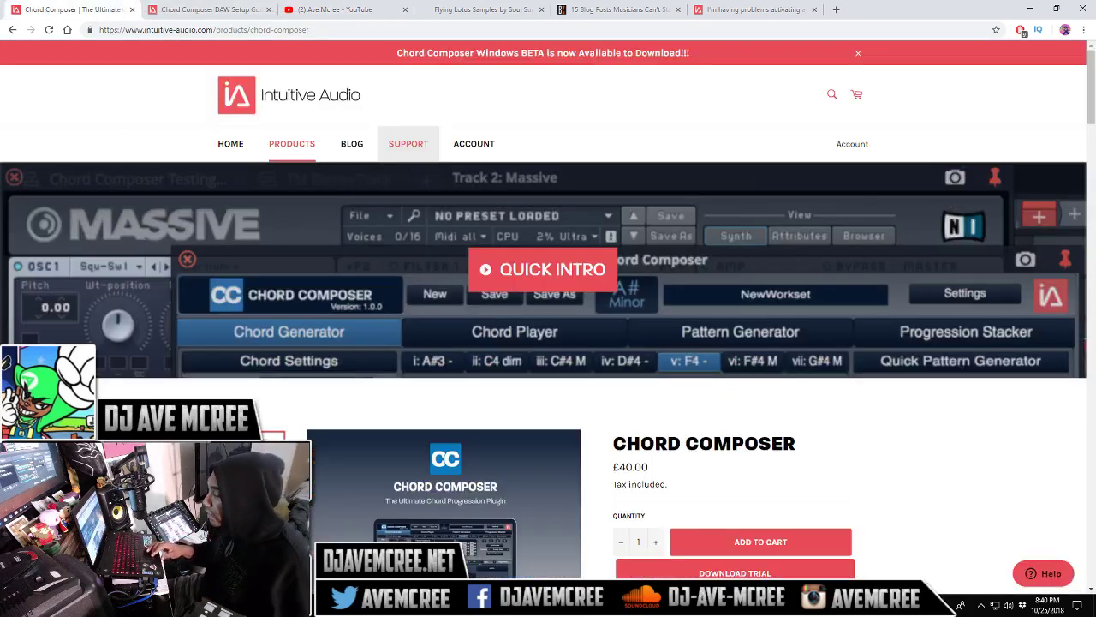
key(alt+Tab)
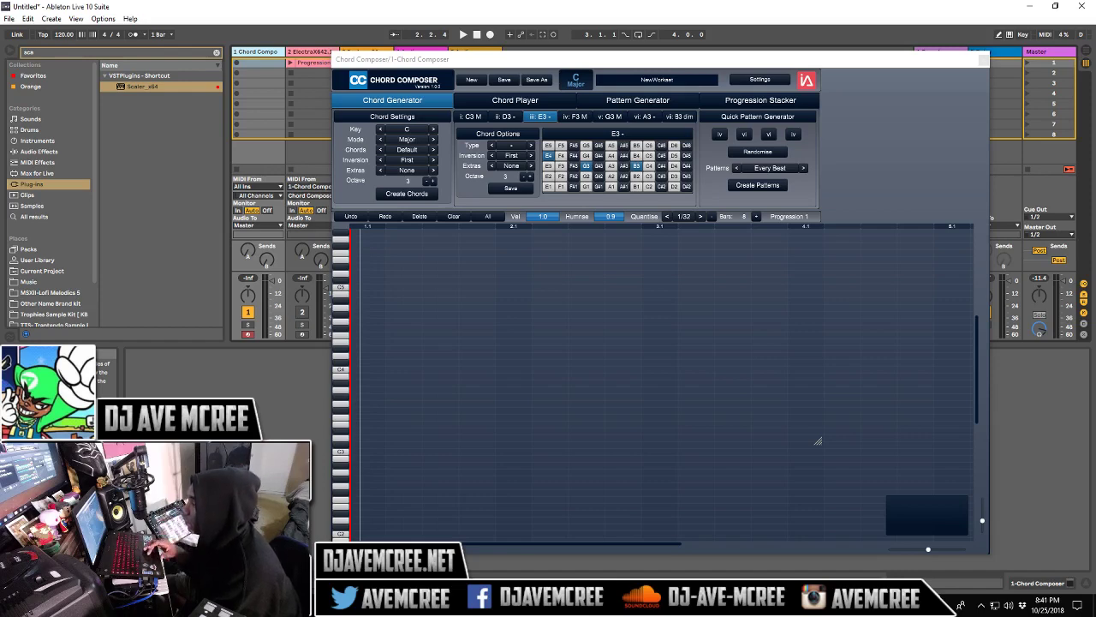
click(400, 129)
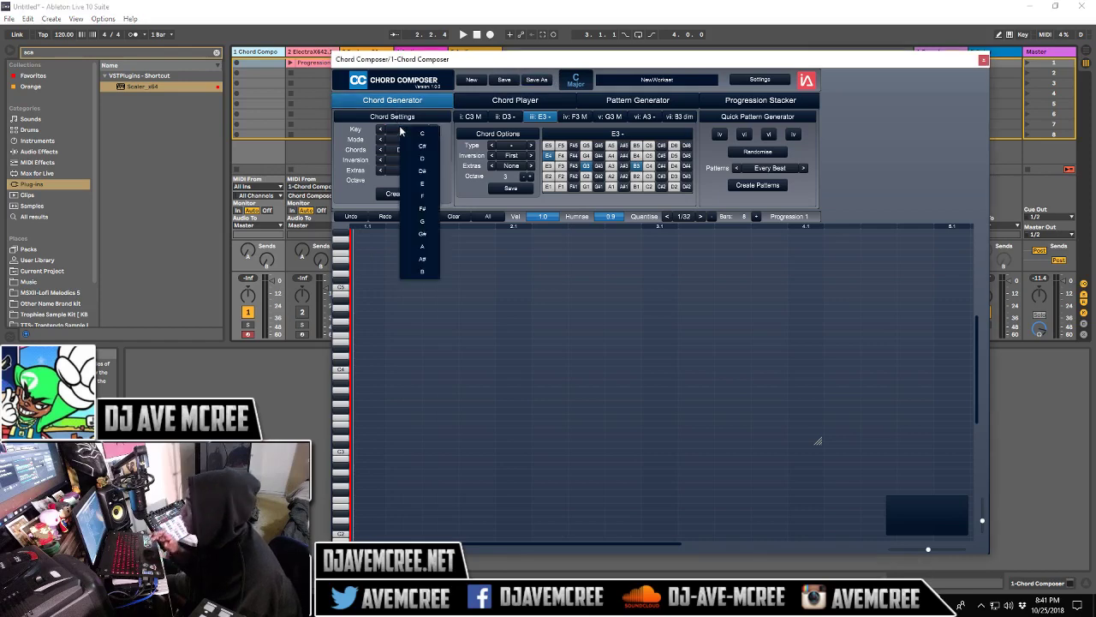
click(422, 134)
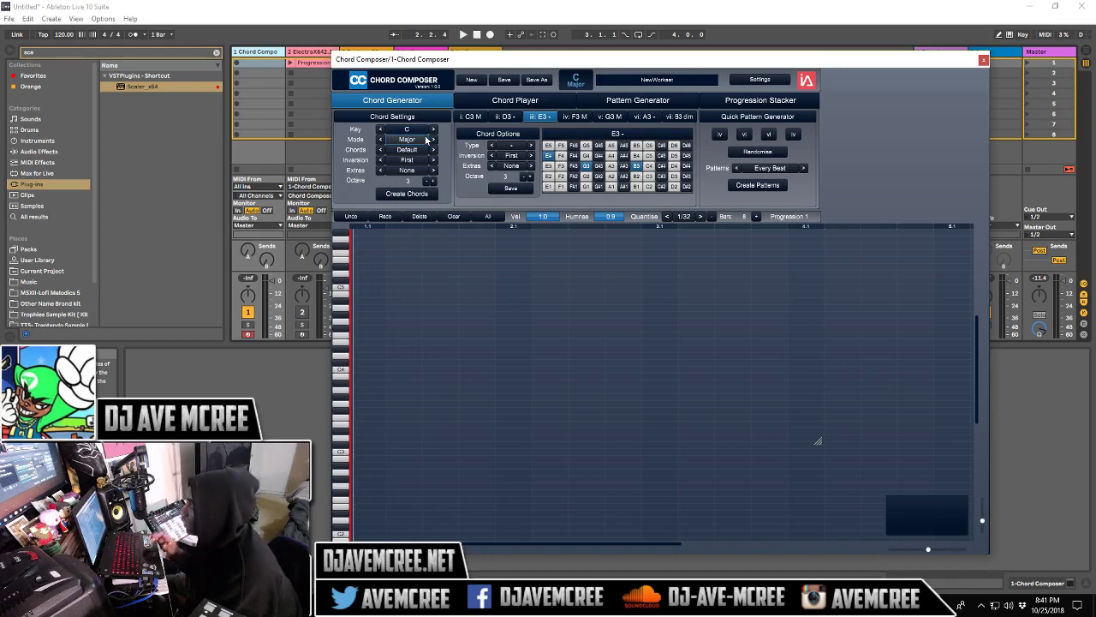
click(425, 139)
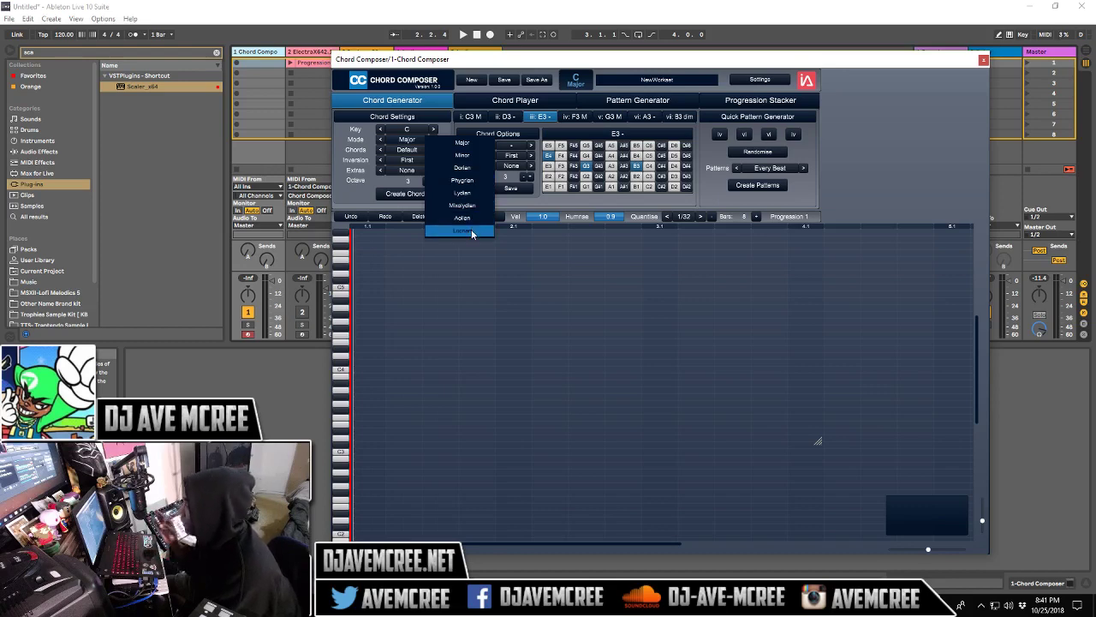
click(364, 171)
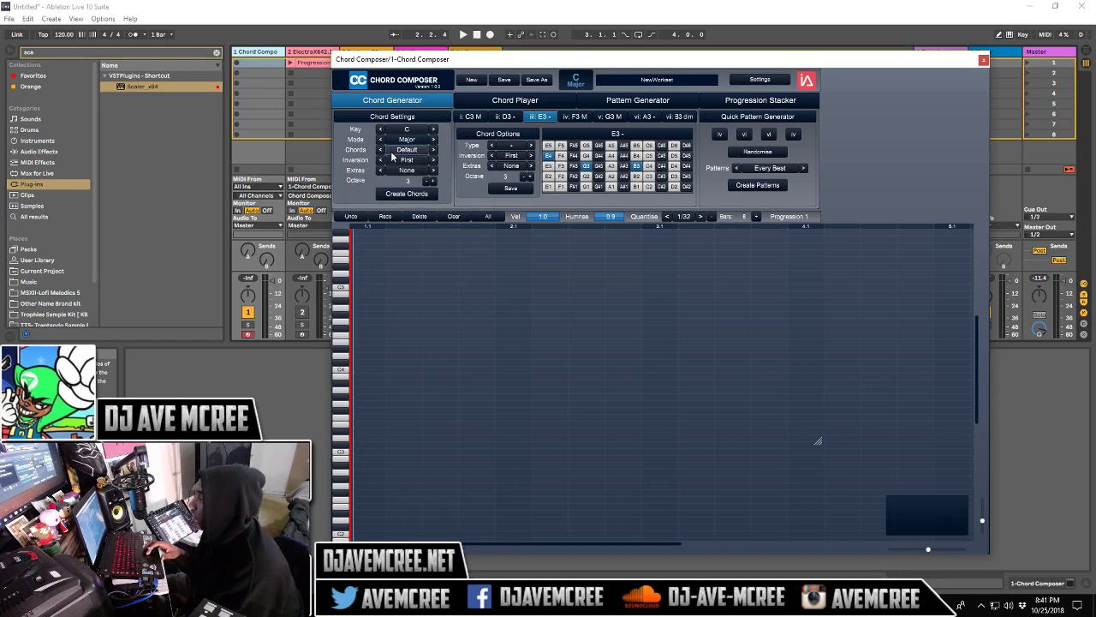
Set Chord Composer's Extras to (+) R,2, leaving chords on Default and inversion on First.
click(421, 153)
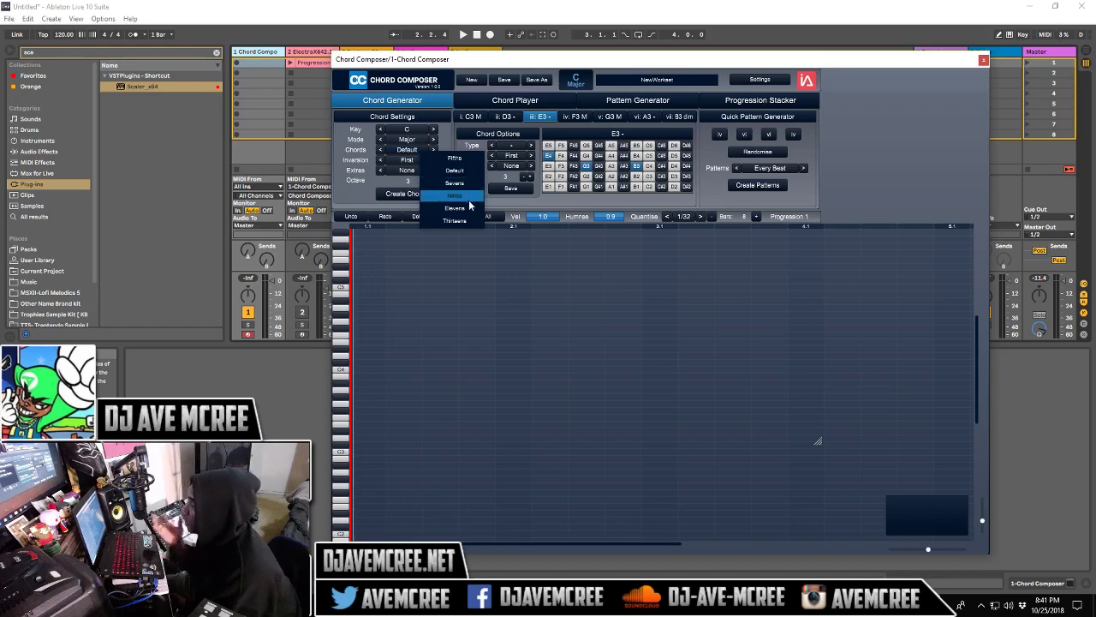
click(351, 177)
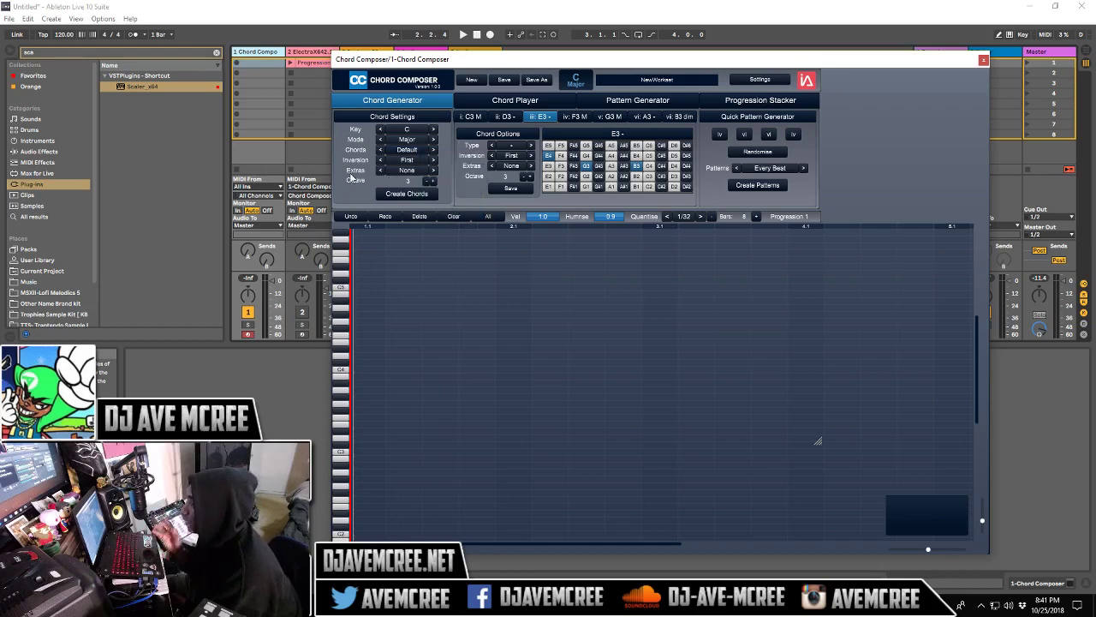
click(410, 160)
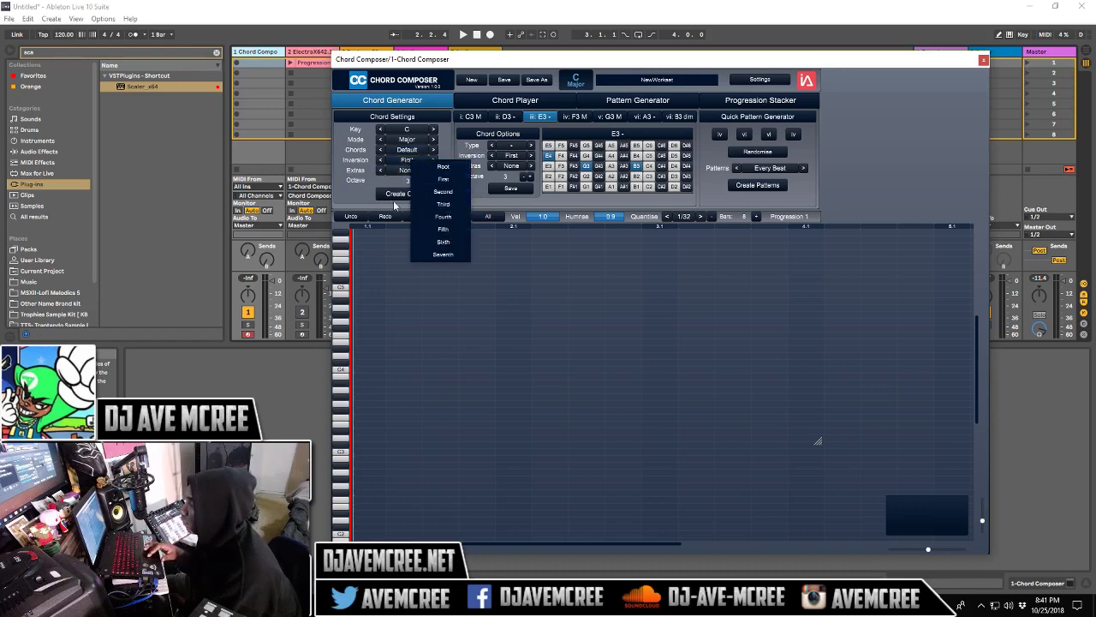
click(347, 179)
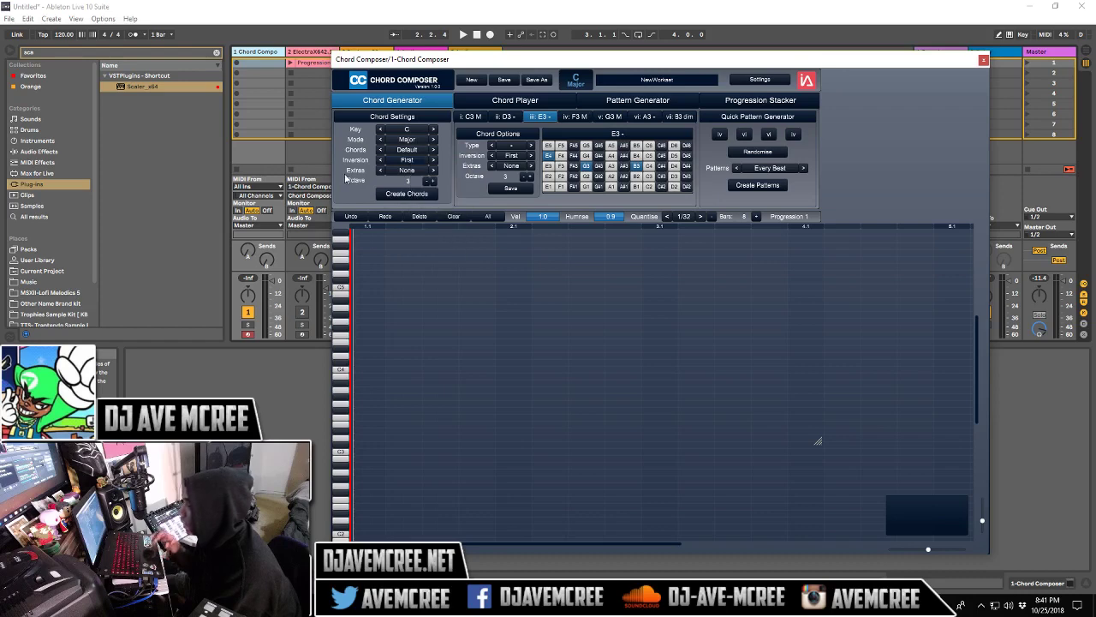
click(394, 171)
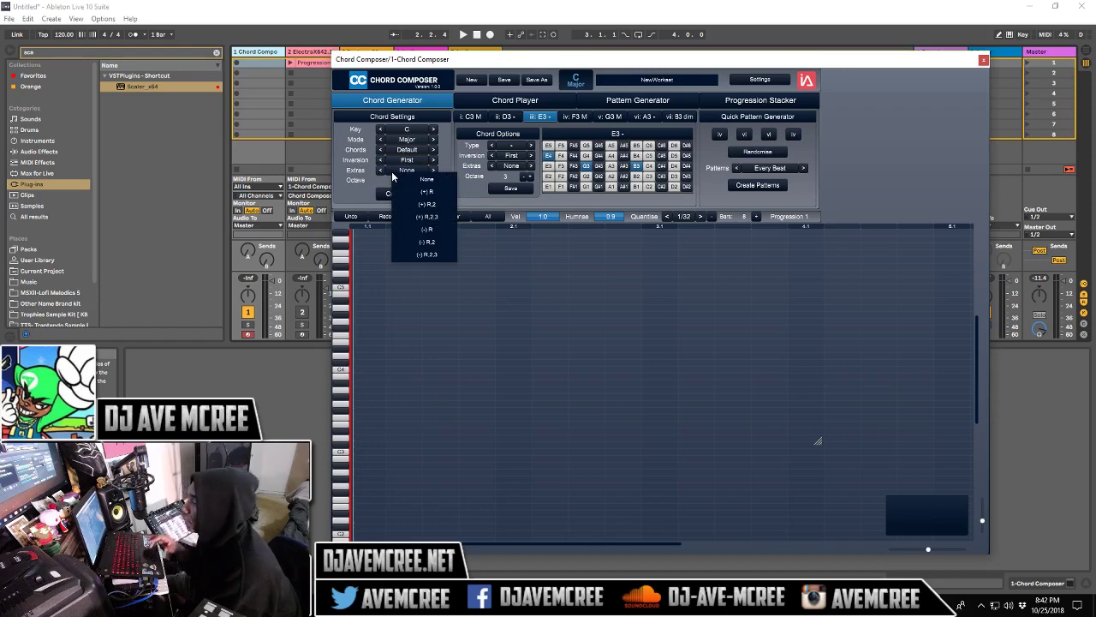
click(355, 177)
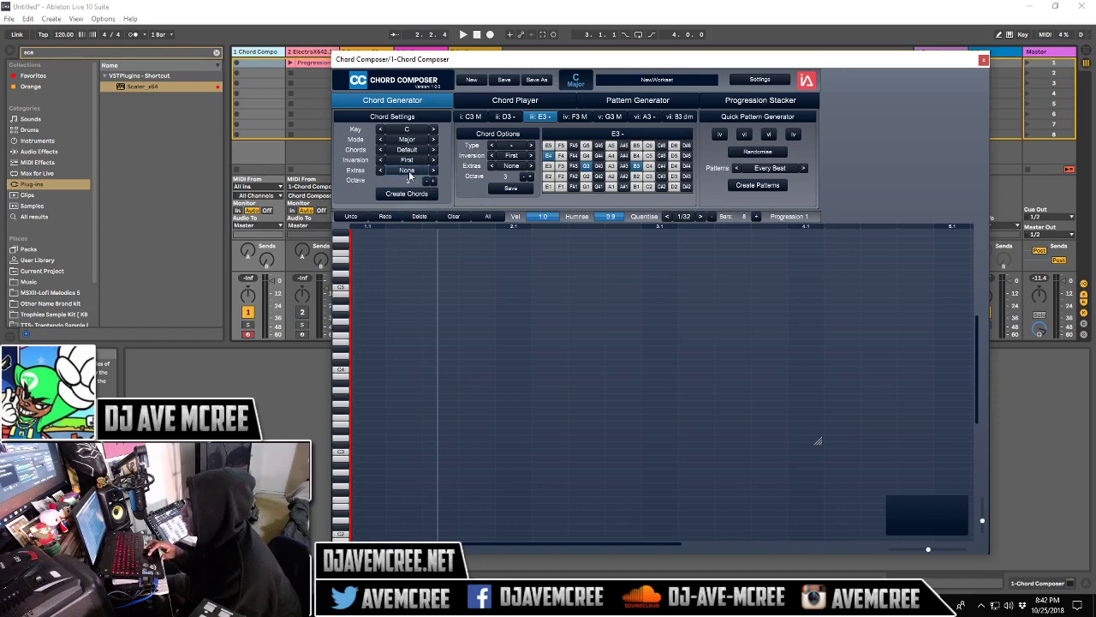
click(408, 172)
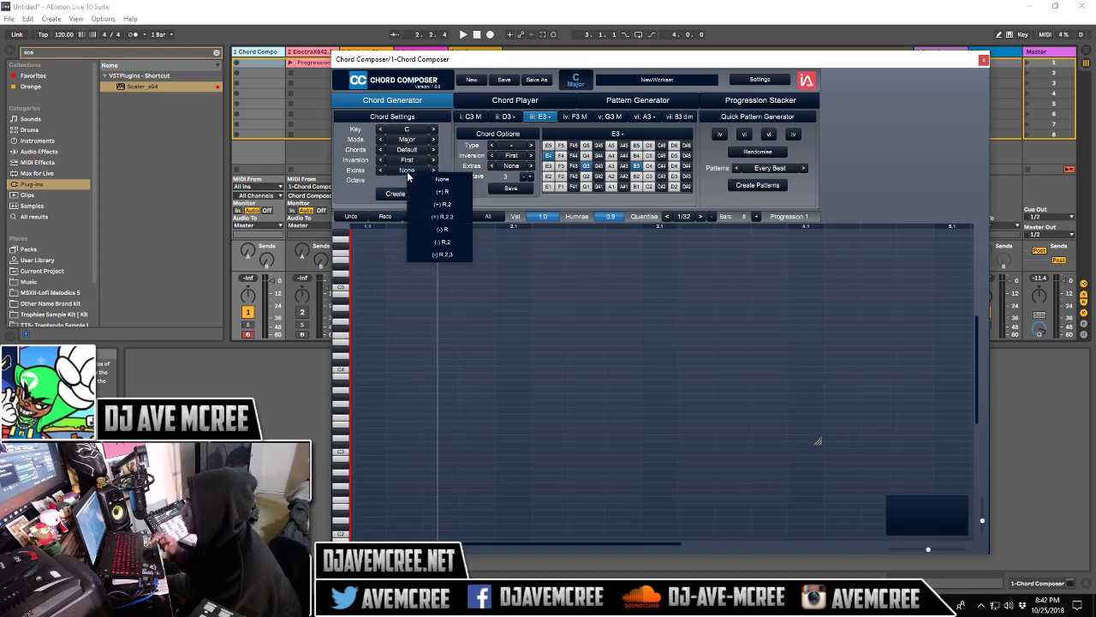
click(445, 205)
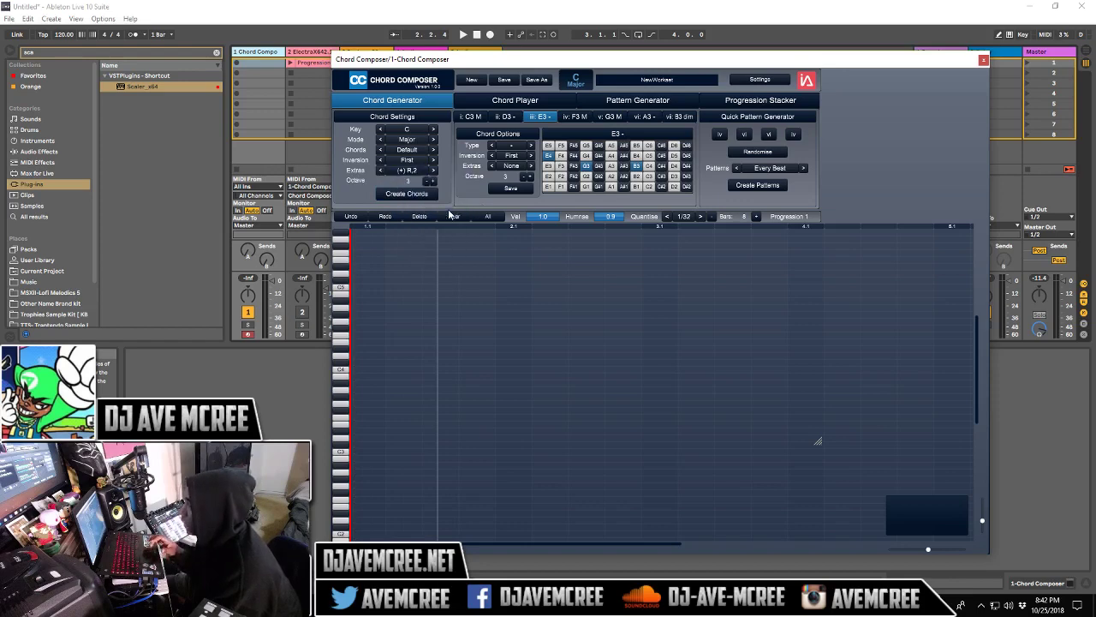
Generate a progression of F3 M, A3 minor, A3 minor, F3 M, play it, and enlarge the window.
click(405, 194)
click(405, 195)
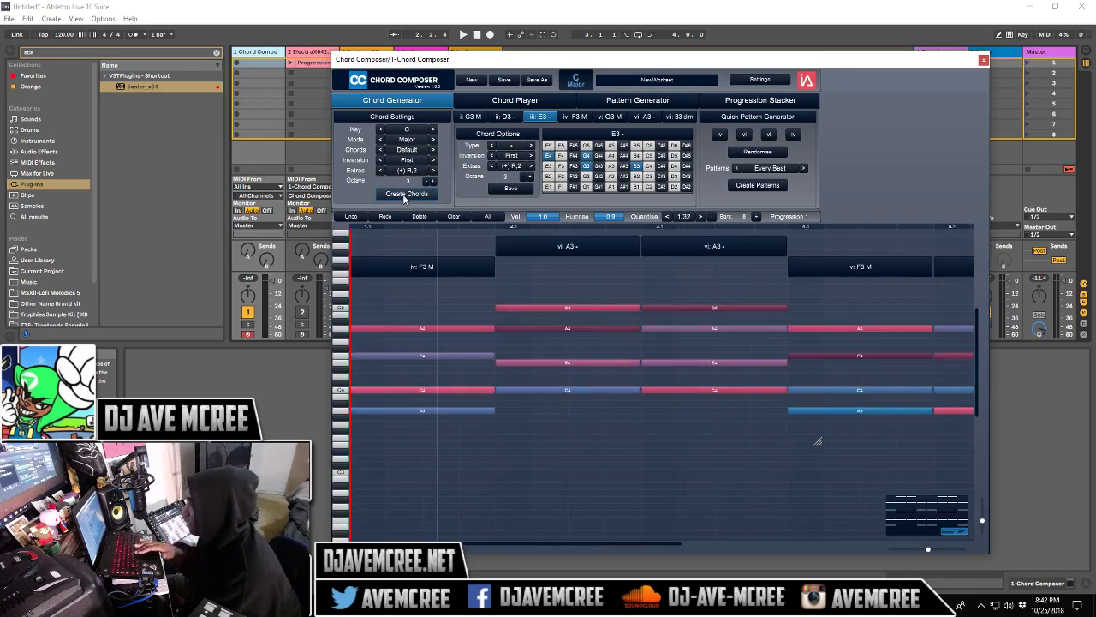
key(space)
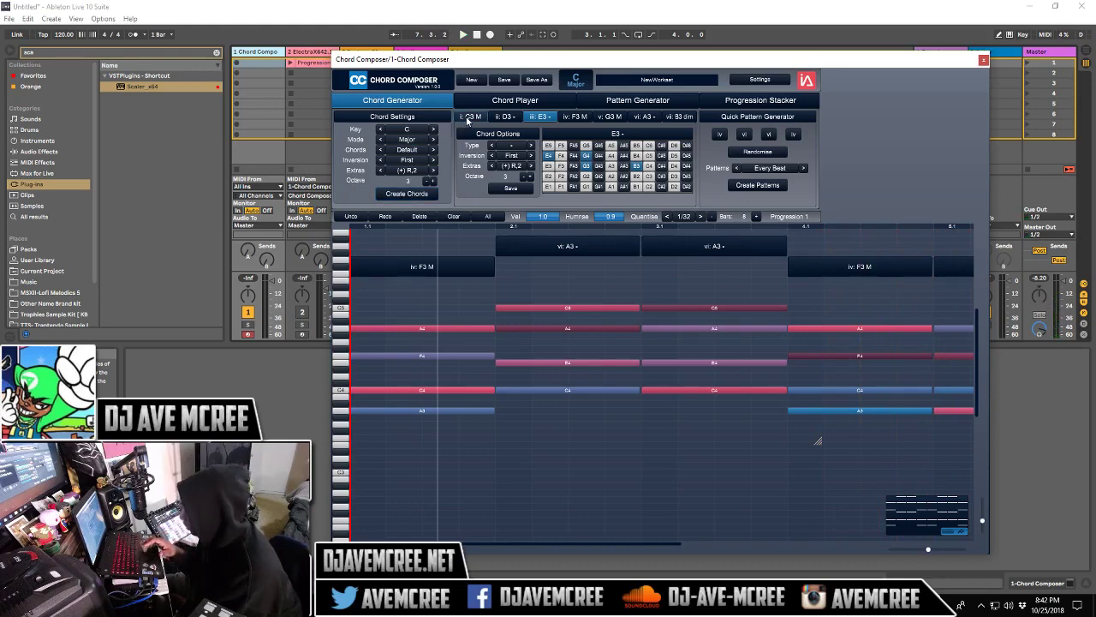
click(468, 120)
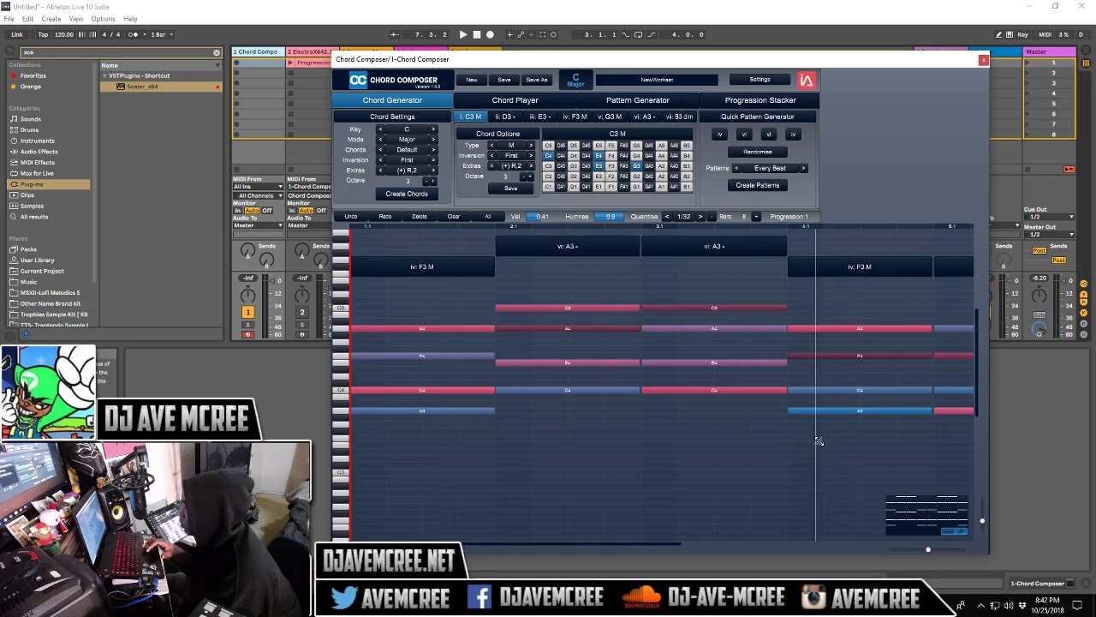
drag(819, 441, 839, 461)
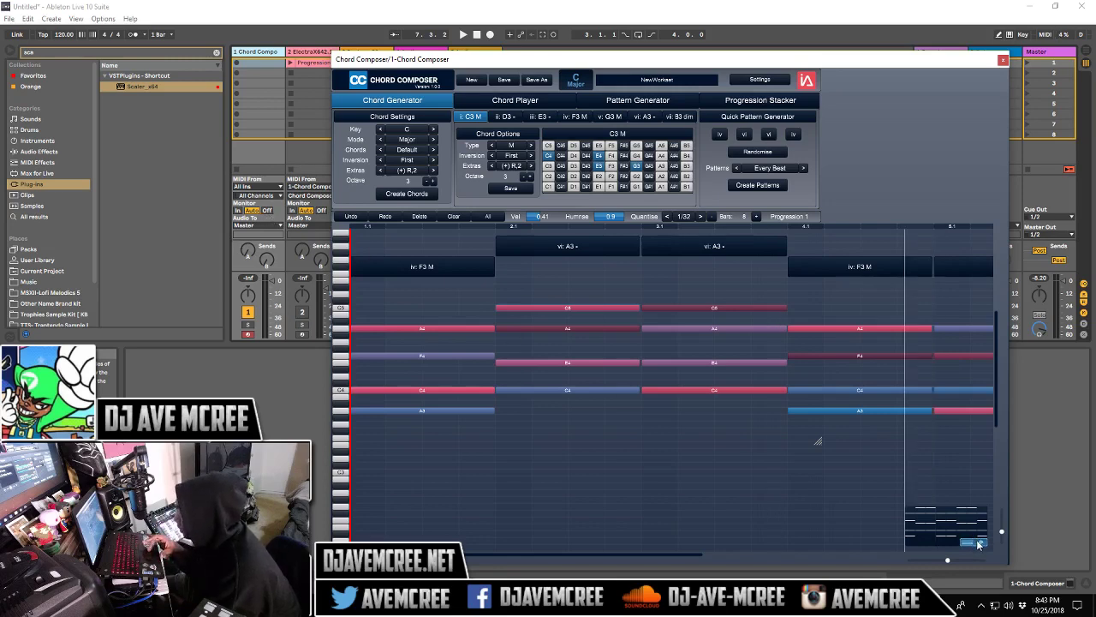
Launch the Progression 1 clip on track 2 and move the Chord Composer playhead near the start.
click(306, 82)
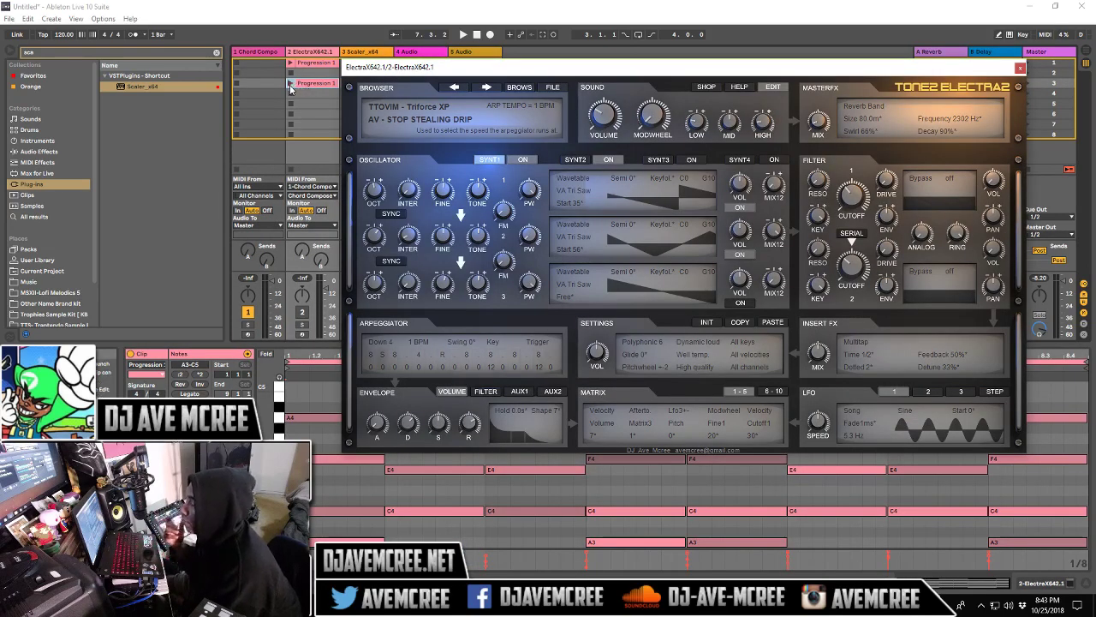
click(290, 83)
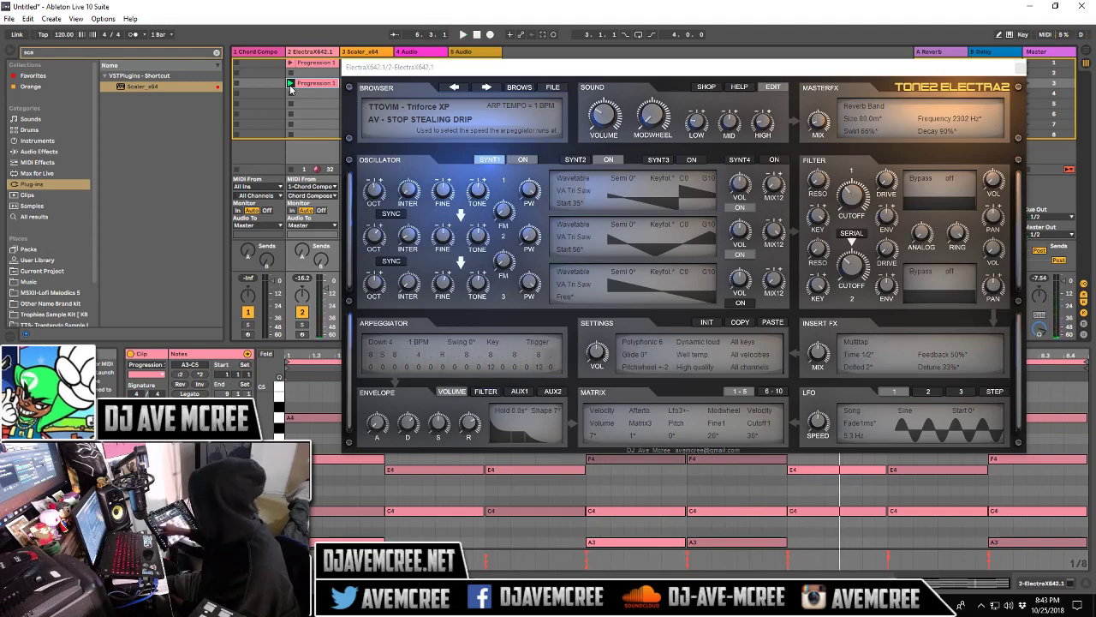
click(289, 86)
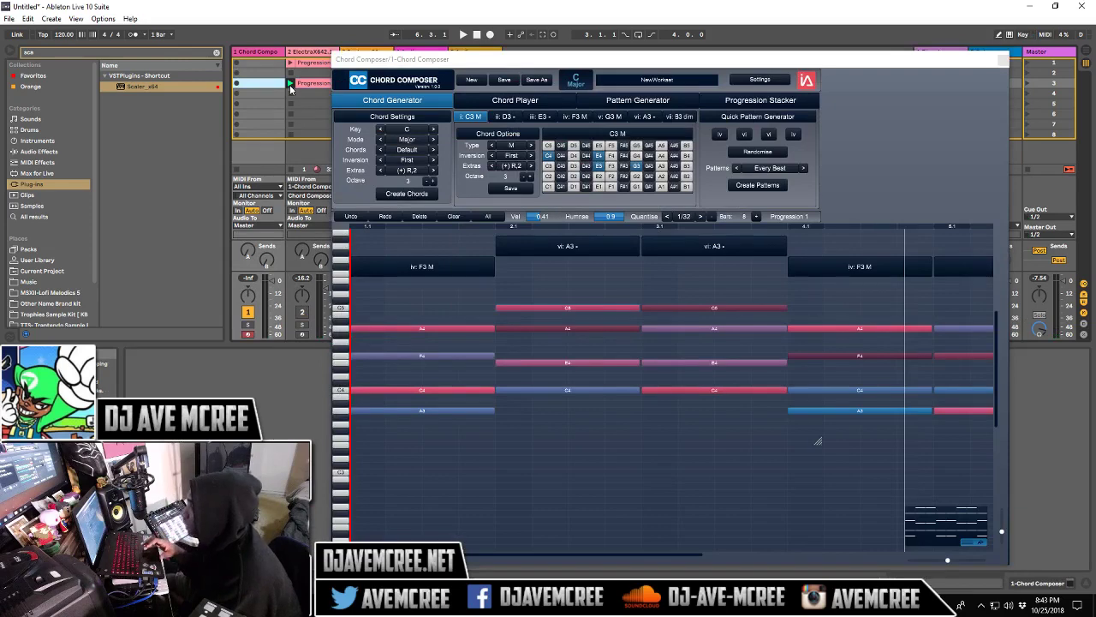
click(494, 279)
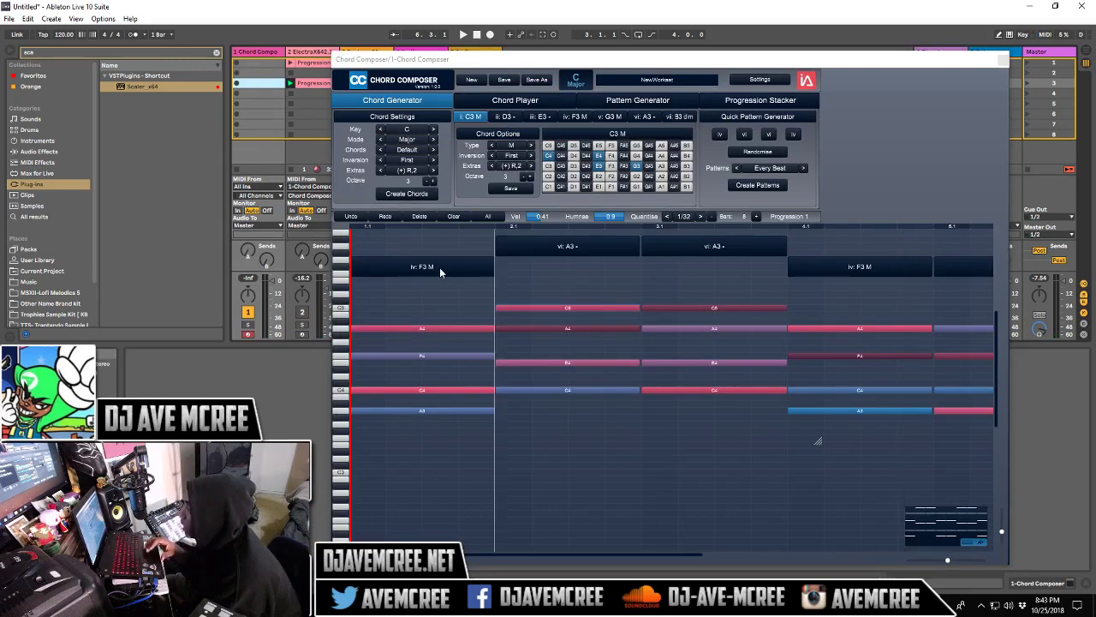
click(389, 267)
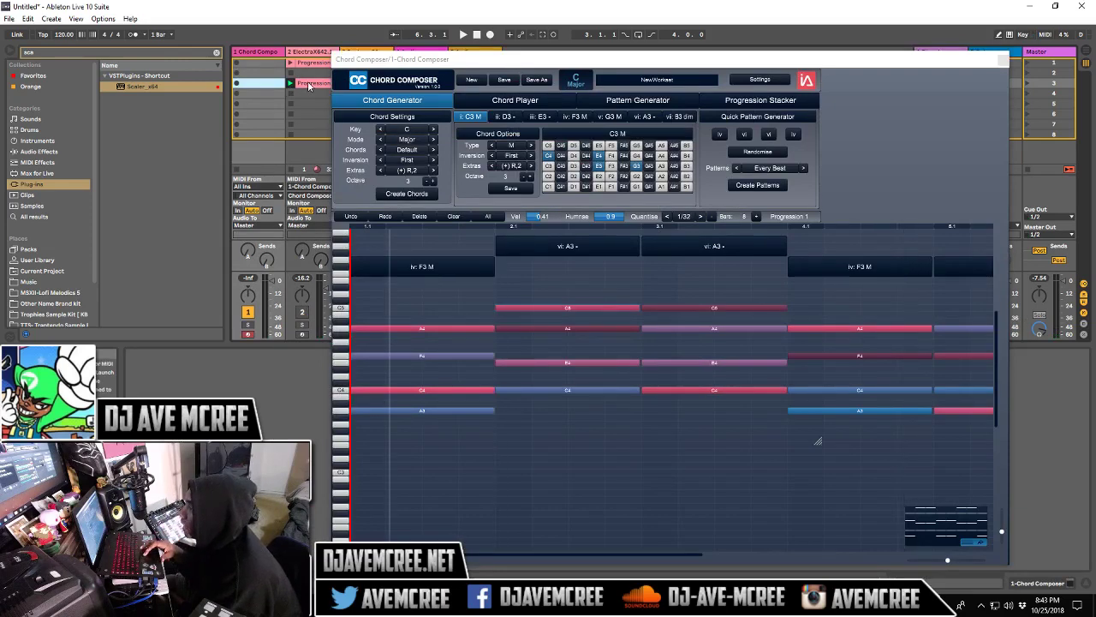
Delete the second Progression clip on track 2 and switch track 2 off.
click(309, 85)
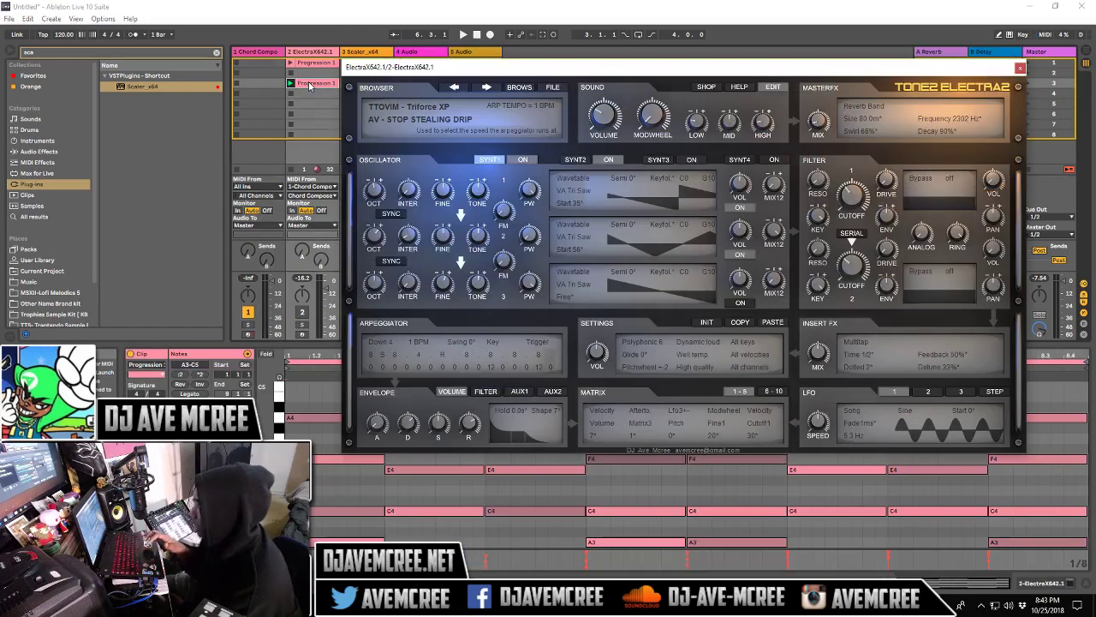
key(Delete)
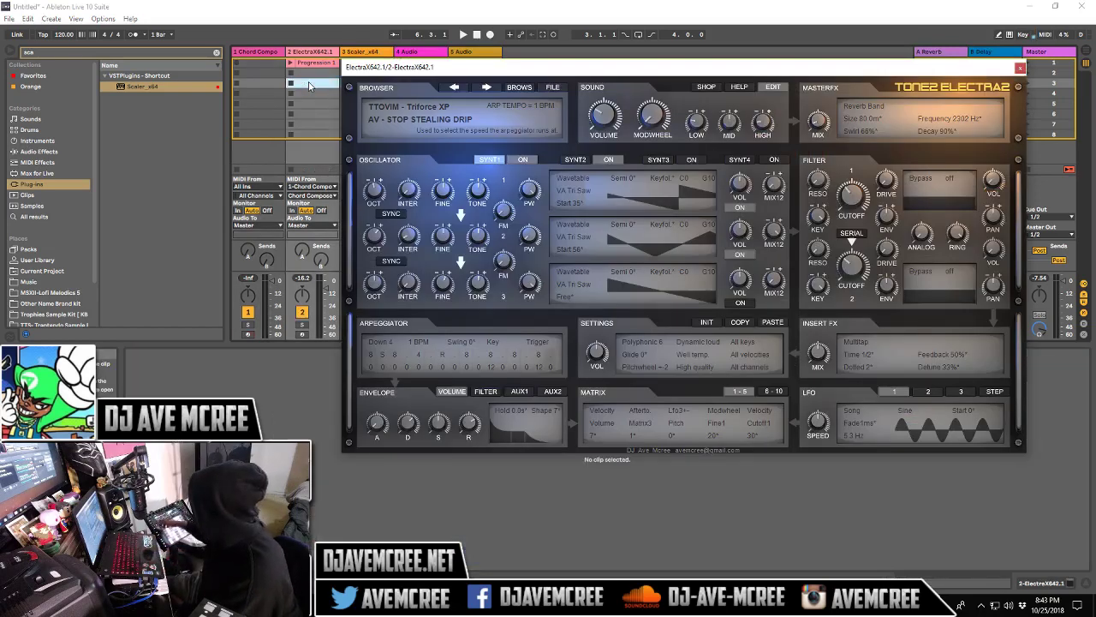
key(F2)
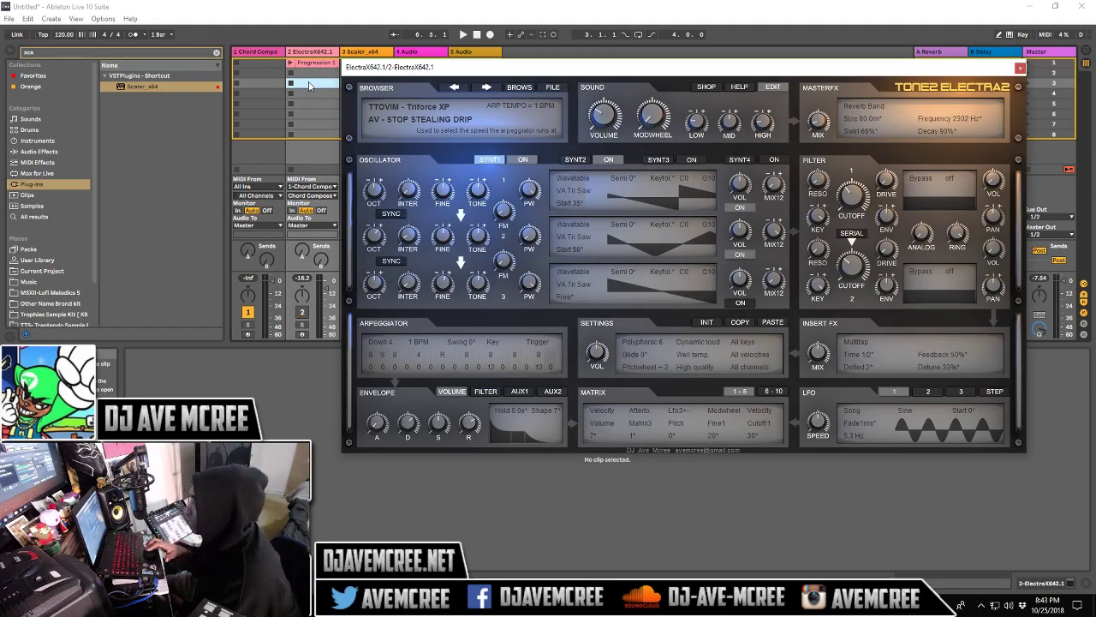
key(Left)
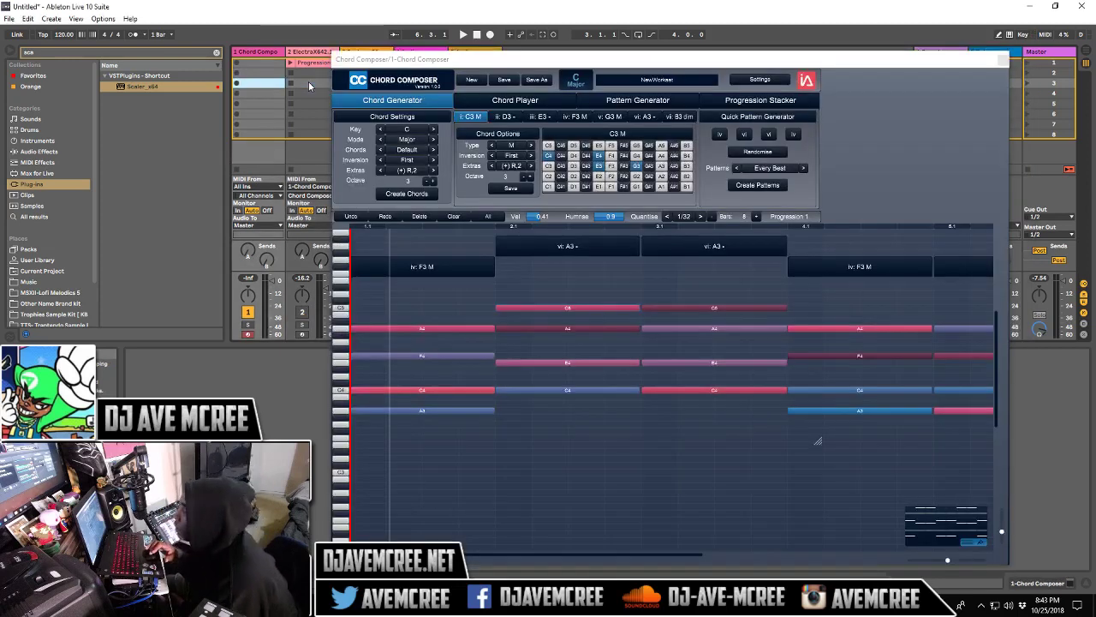
Step the first chord from F3 M through G3 and A3 to B3 dim, and audition it.
click(413, 267)
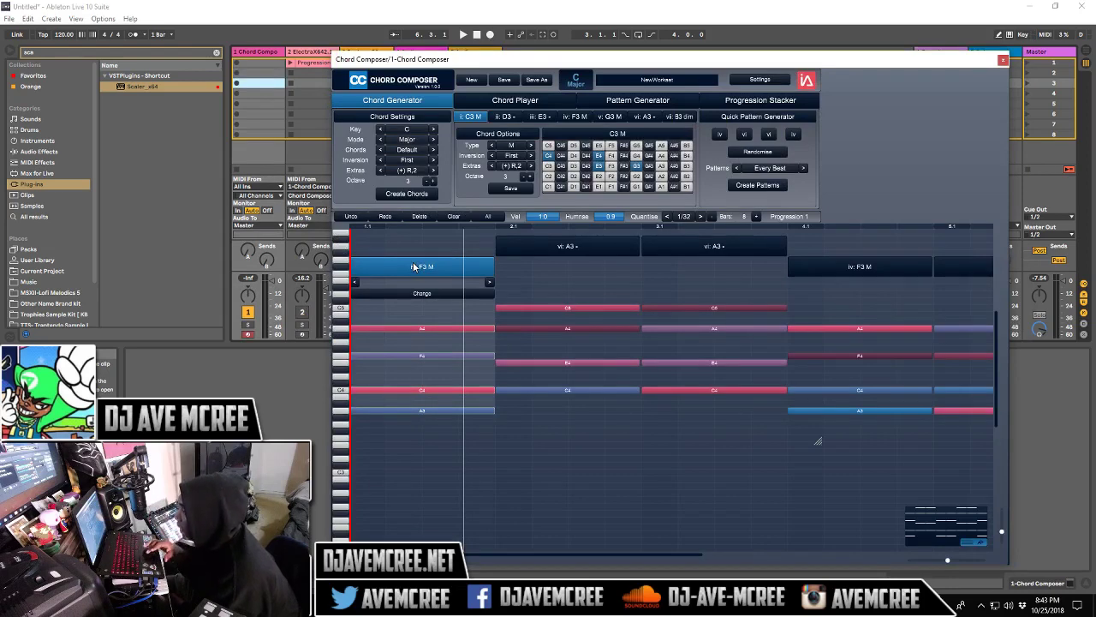
click(489, 282)
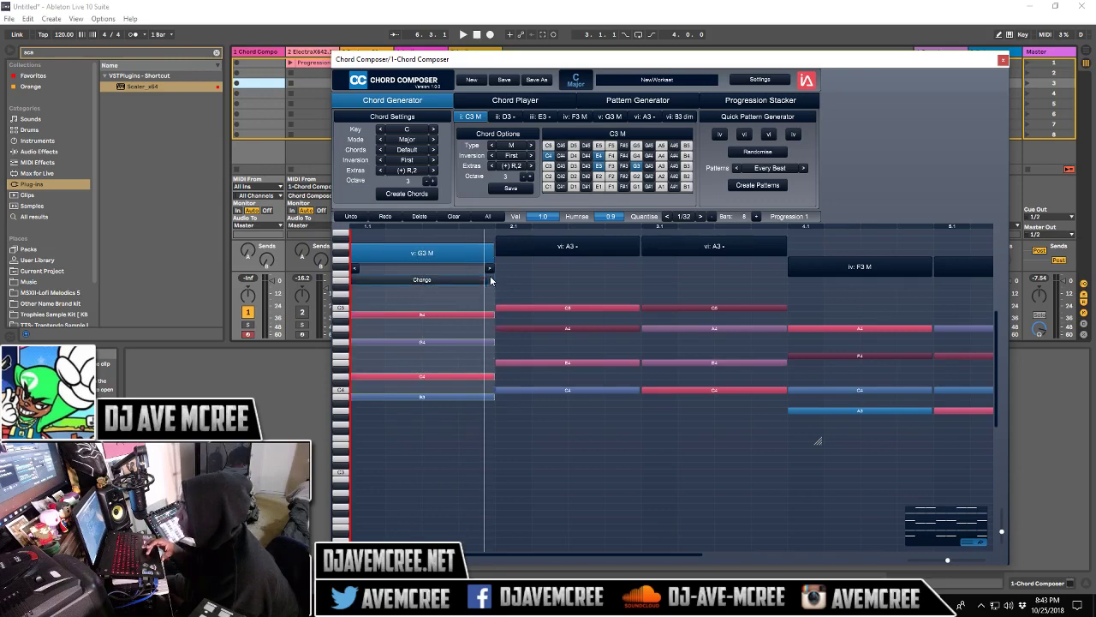
click(492, 271)
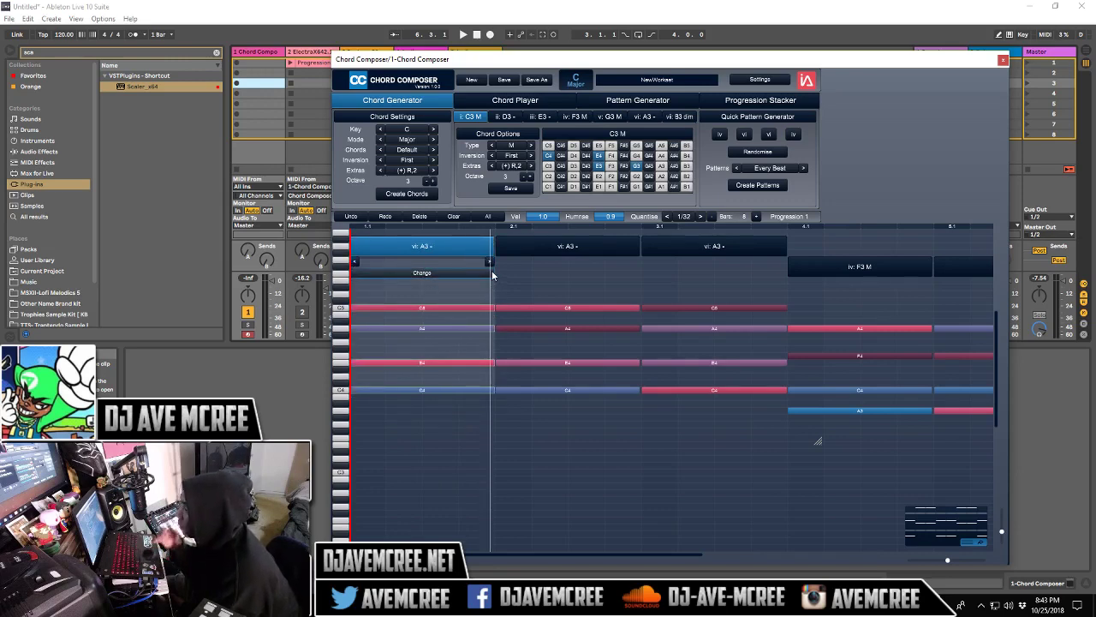
click(492, 265)
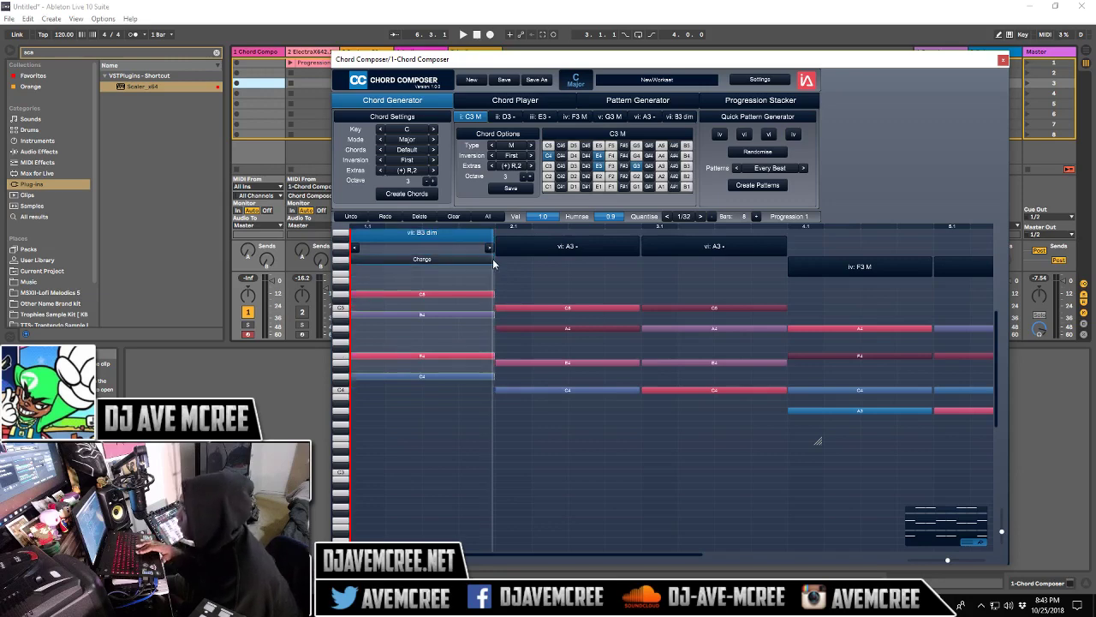
key(space)
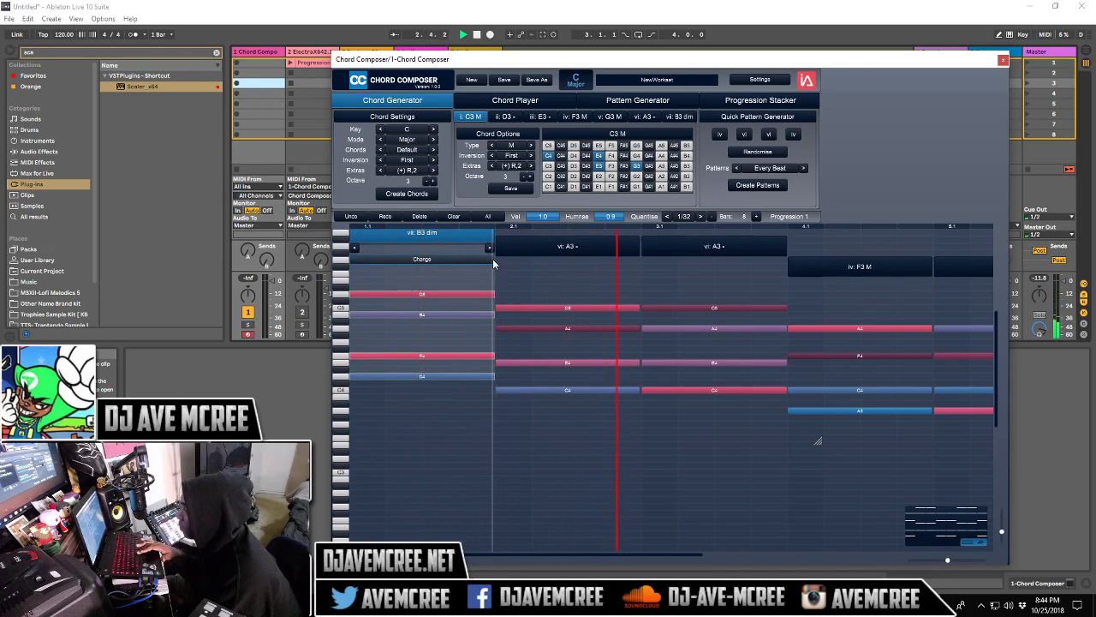
key(space)
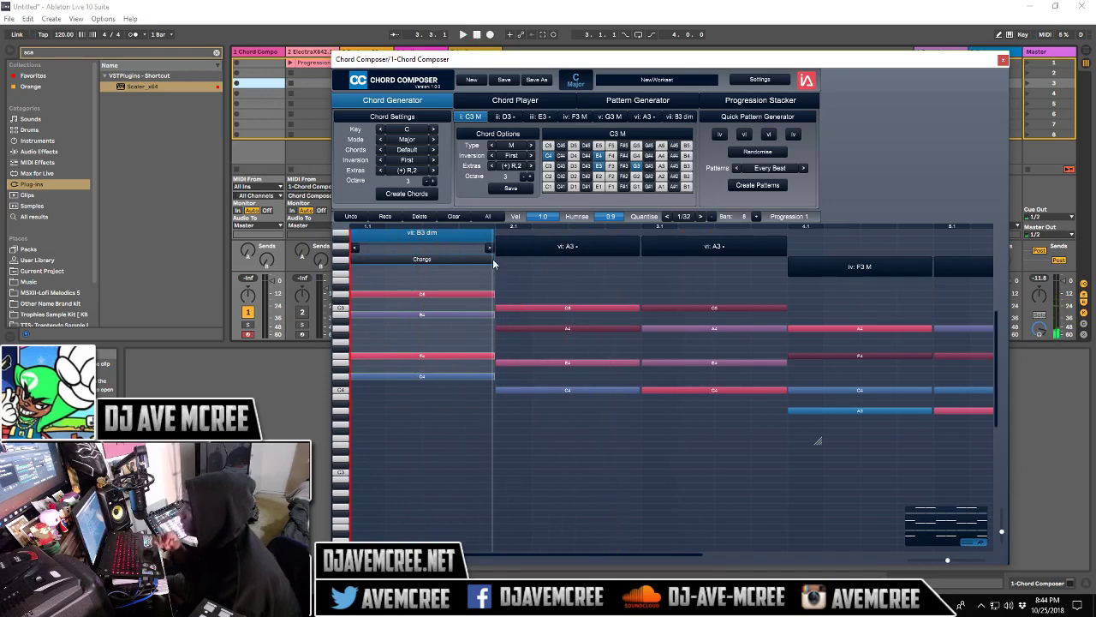
Swap the first chord for a 4-note B3 halfdim and audition the progression.
click(432, 260)
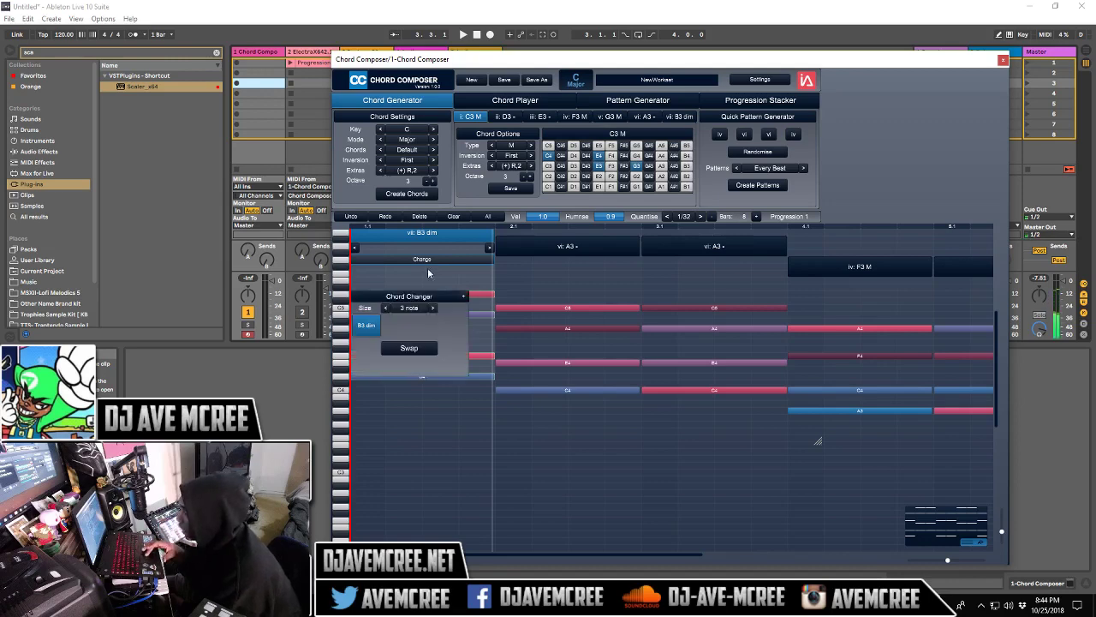
click(433, 310)
click(433, 310)
click(386, 308)
click(398, 329)
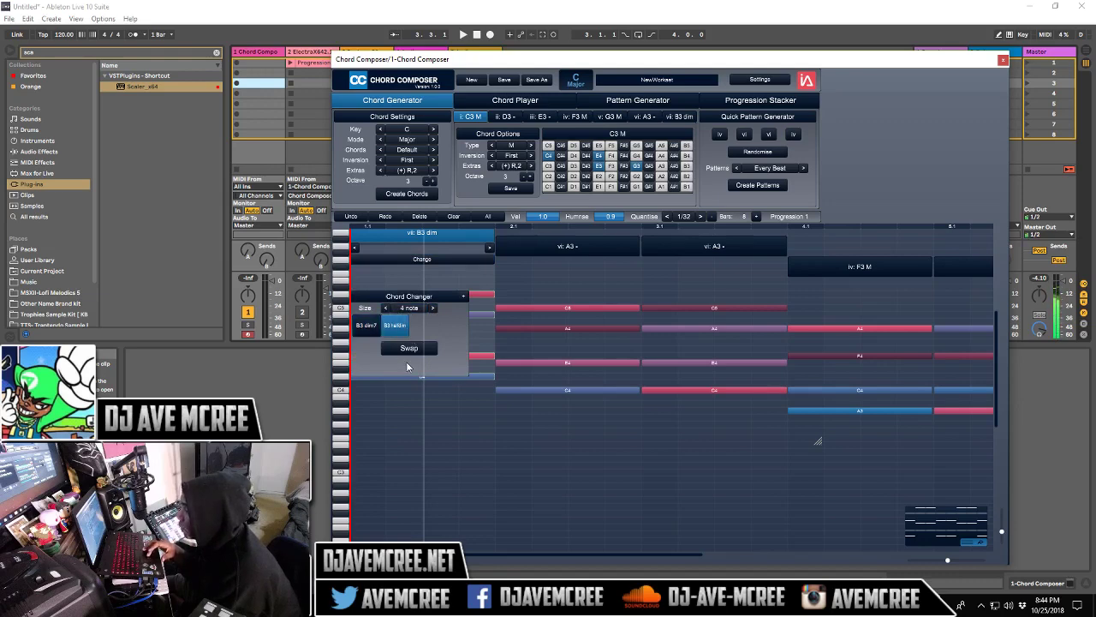
click(408, 349)
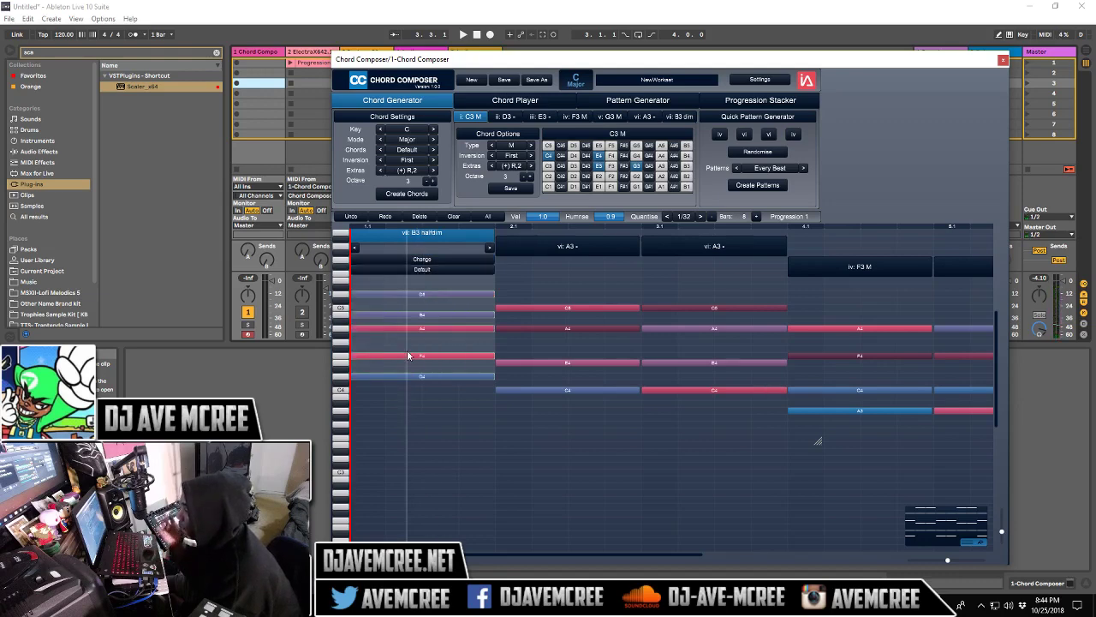
key(space)
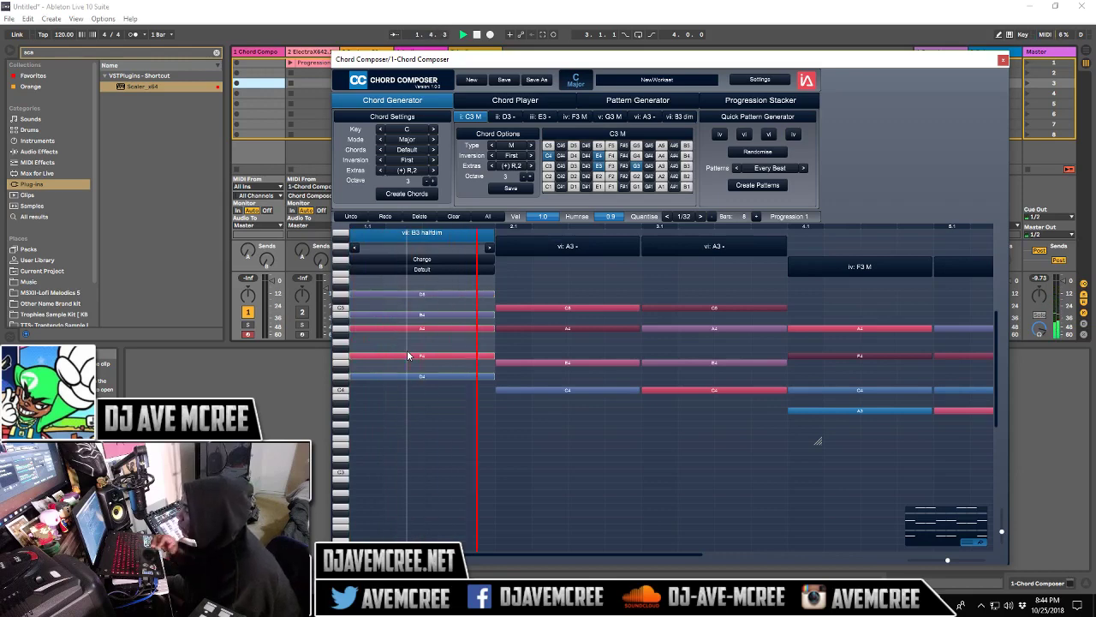
key(space)
Revert the first chord to plain B3 dim, delete it and clear all, then undo the clear.
click(433, 268)
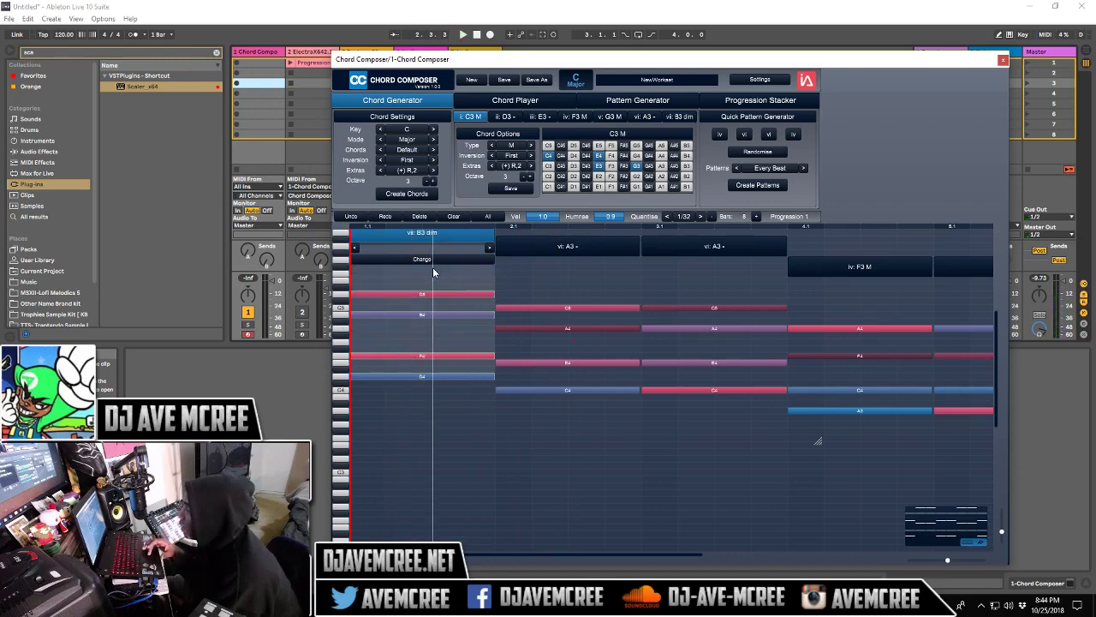
click(357, 217)
click(356, 218)
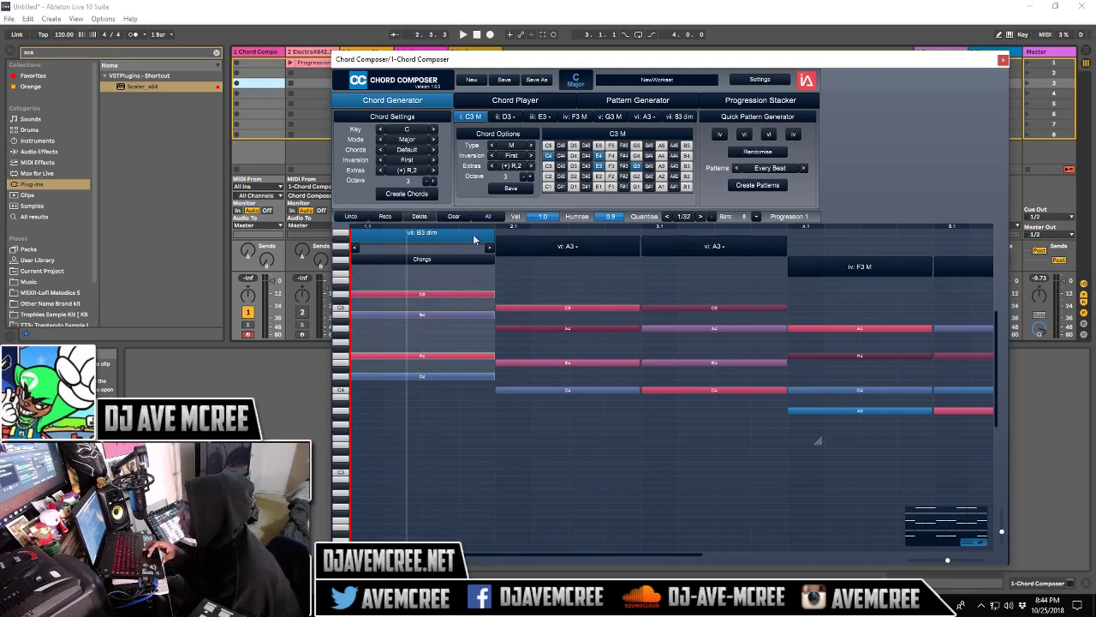
click(420, 218)
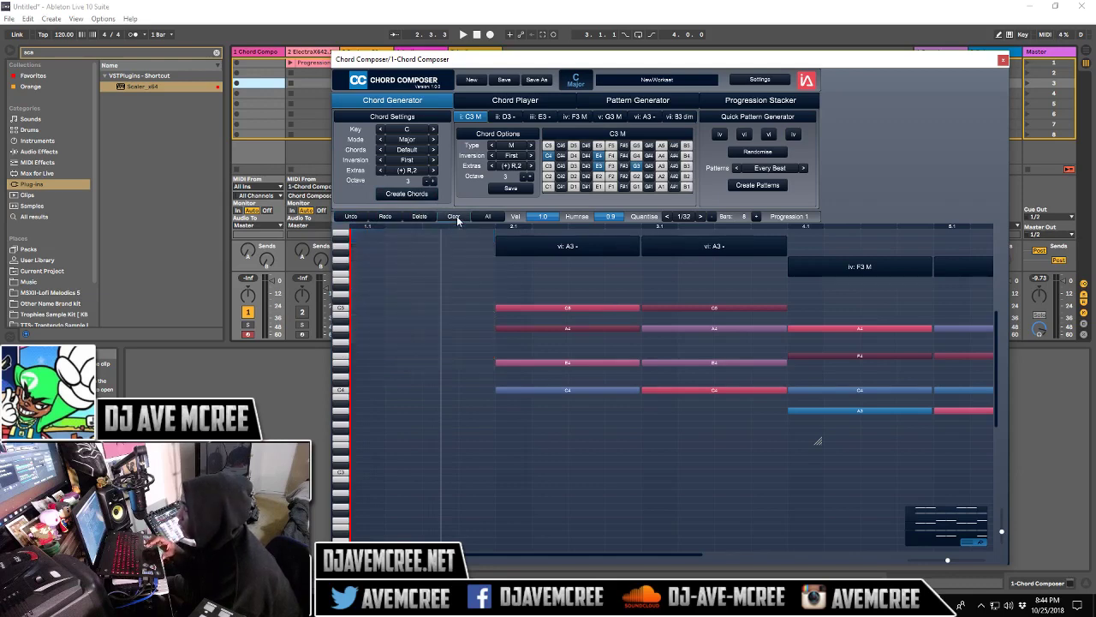
click(455, 216)
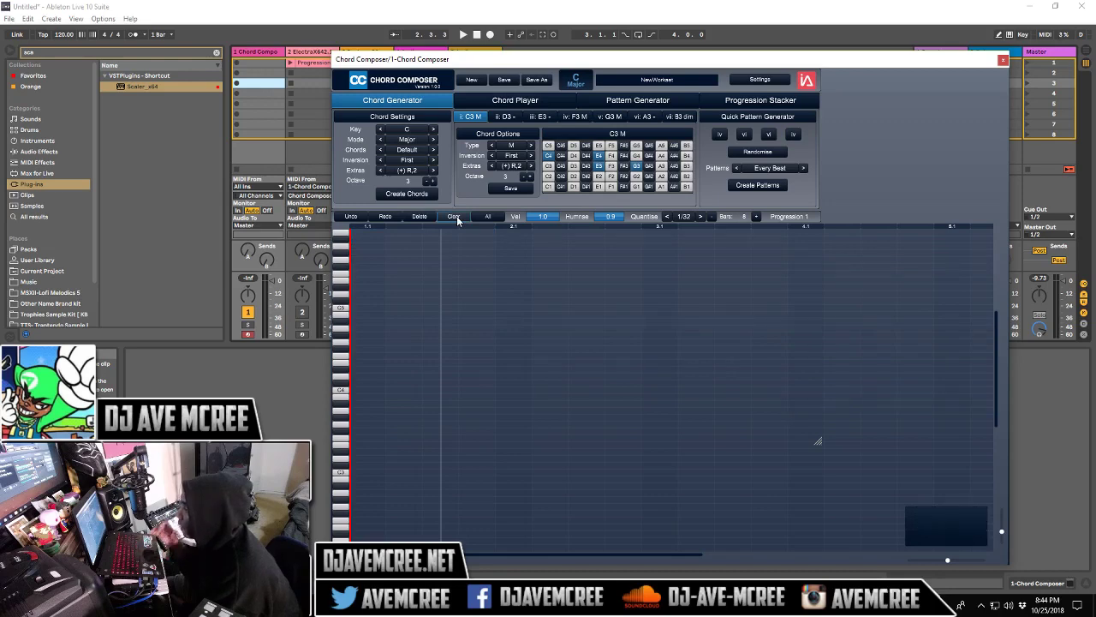
click(351, 217)
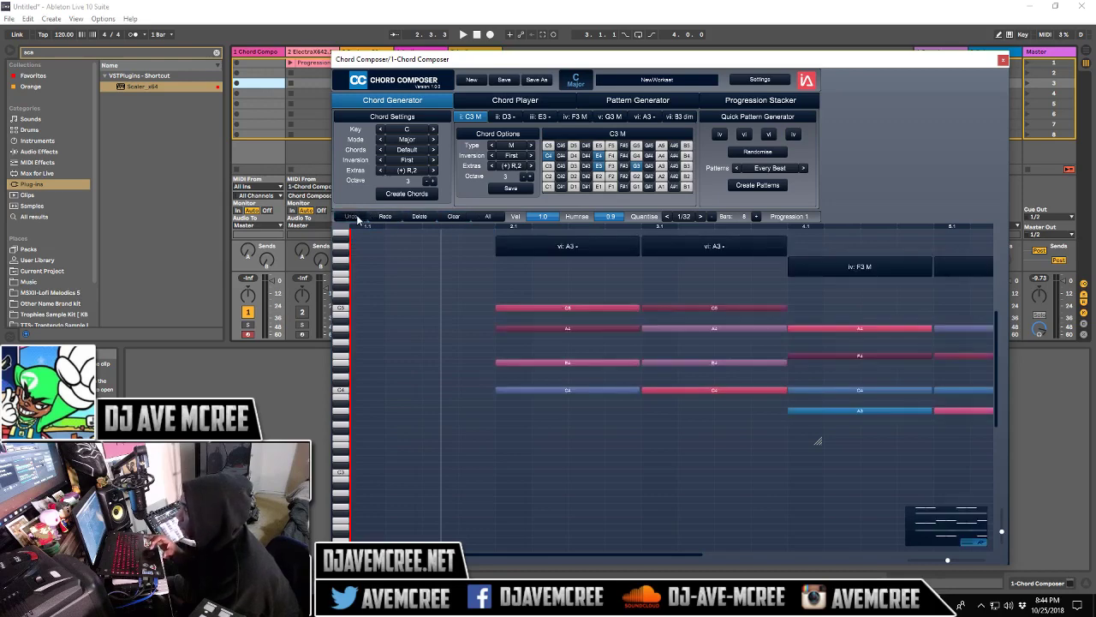
Restore the B3 dim chord and lower every chord's velocity to 0.53.
click(353, 217)
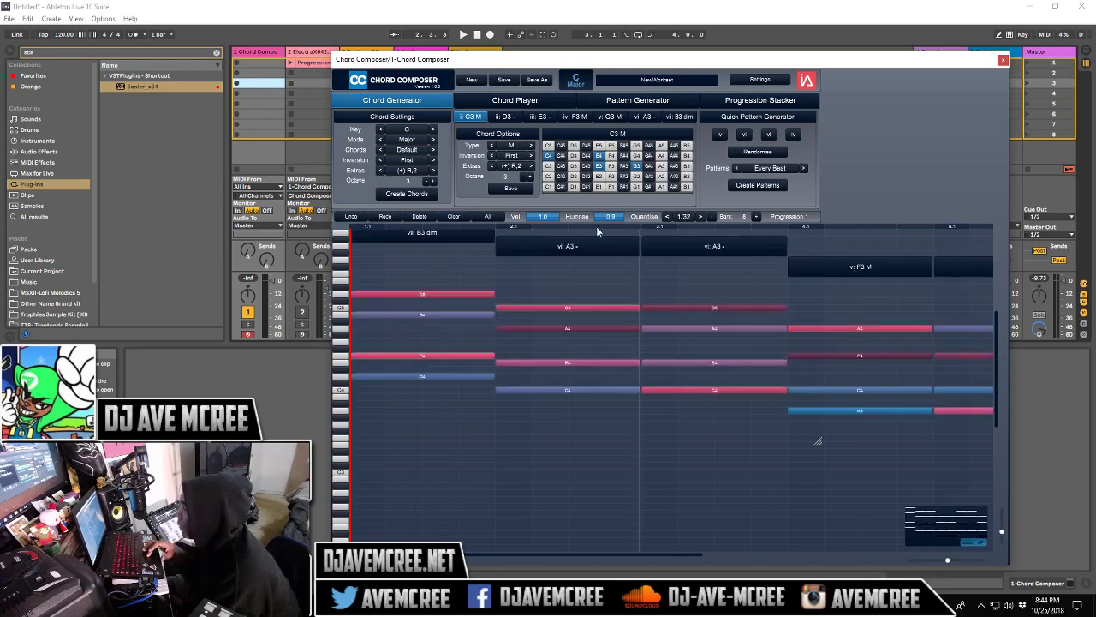
click(501, 217)
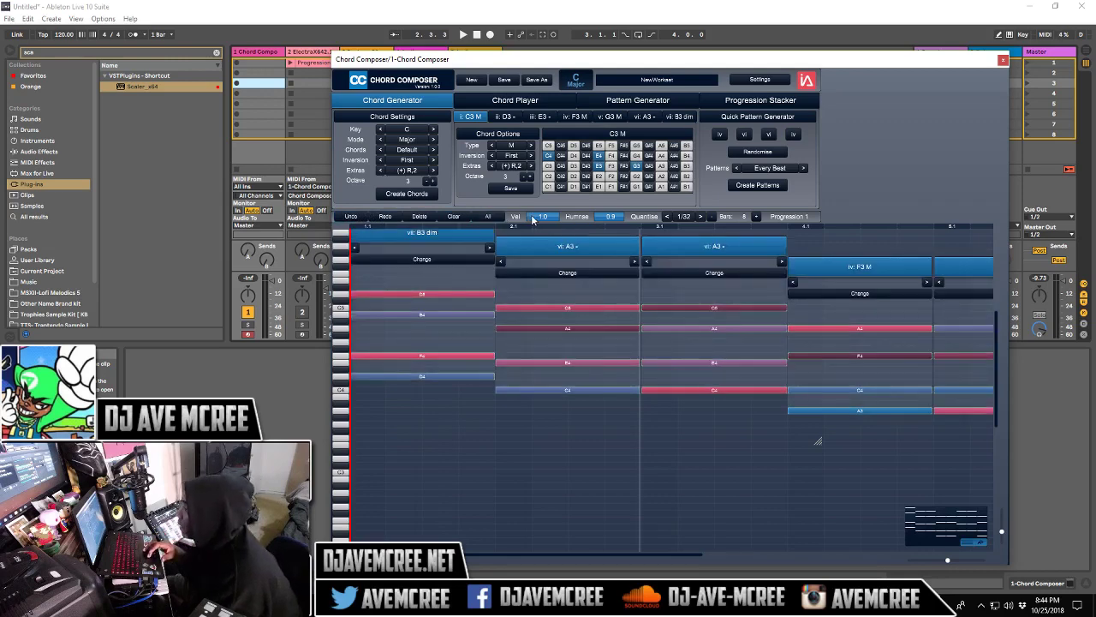
drag(556, 219, 544, 219)
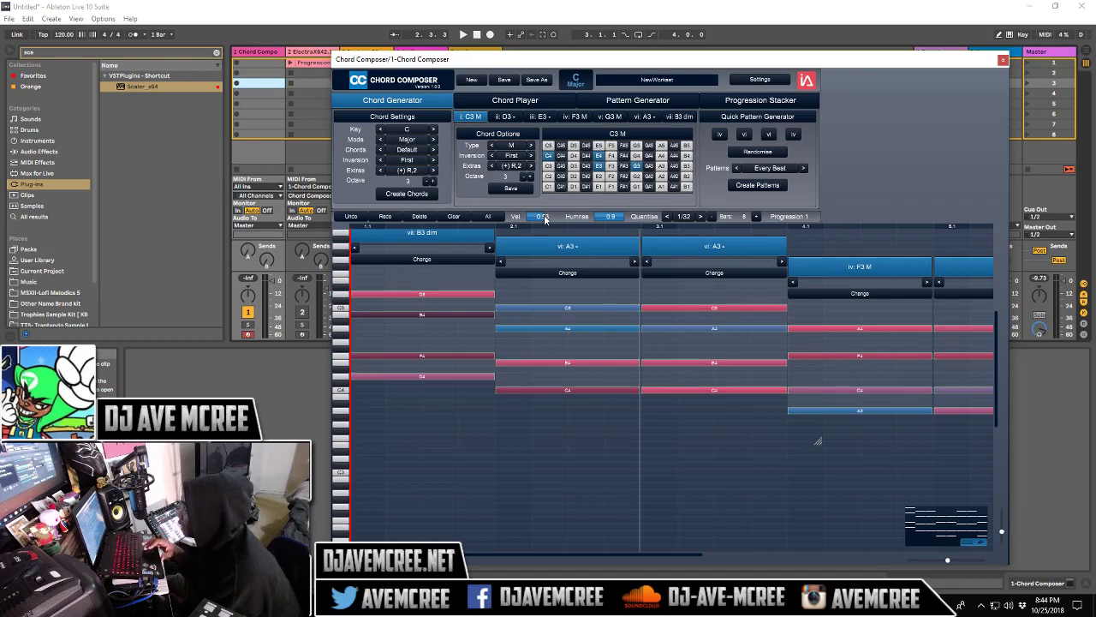
drag(545, 219, 536, 219)
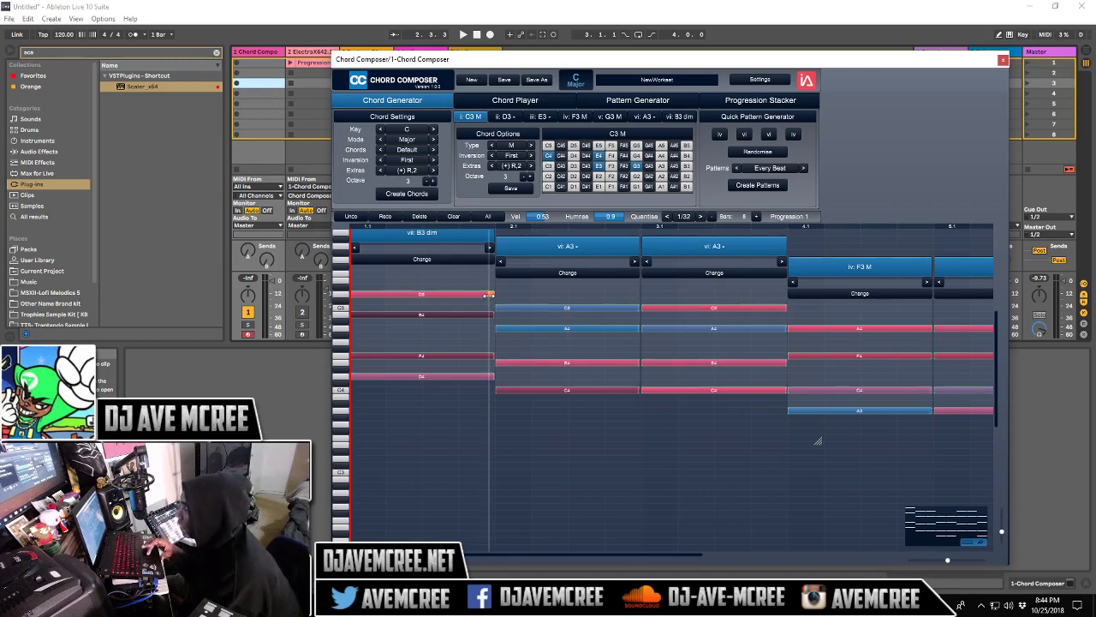
drag(486, 294, 443, 297)
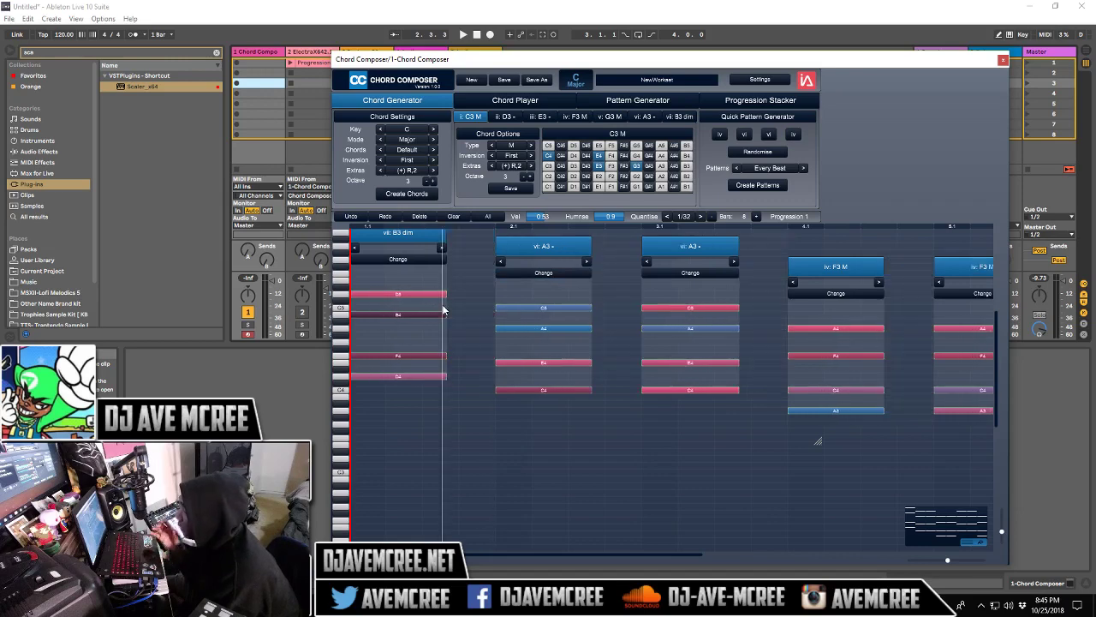
click(352, 217)
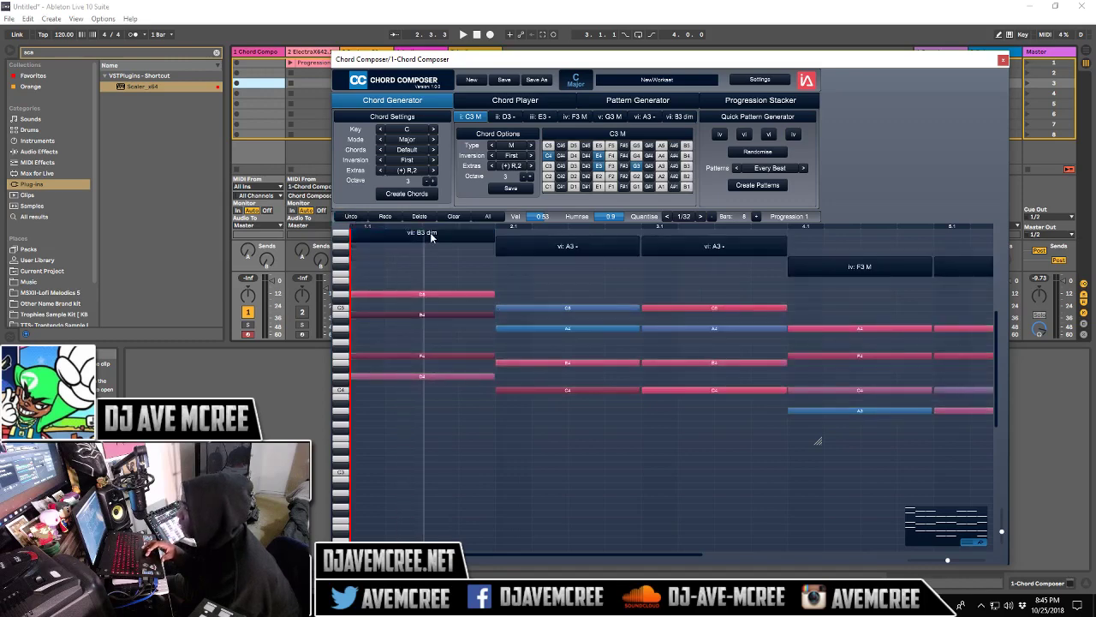
Shorten the top note and F4 note of the B3 dim chord, then play it.
click(432, 235)
click(432, 239)
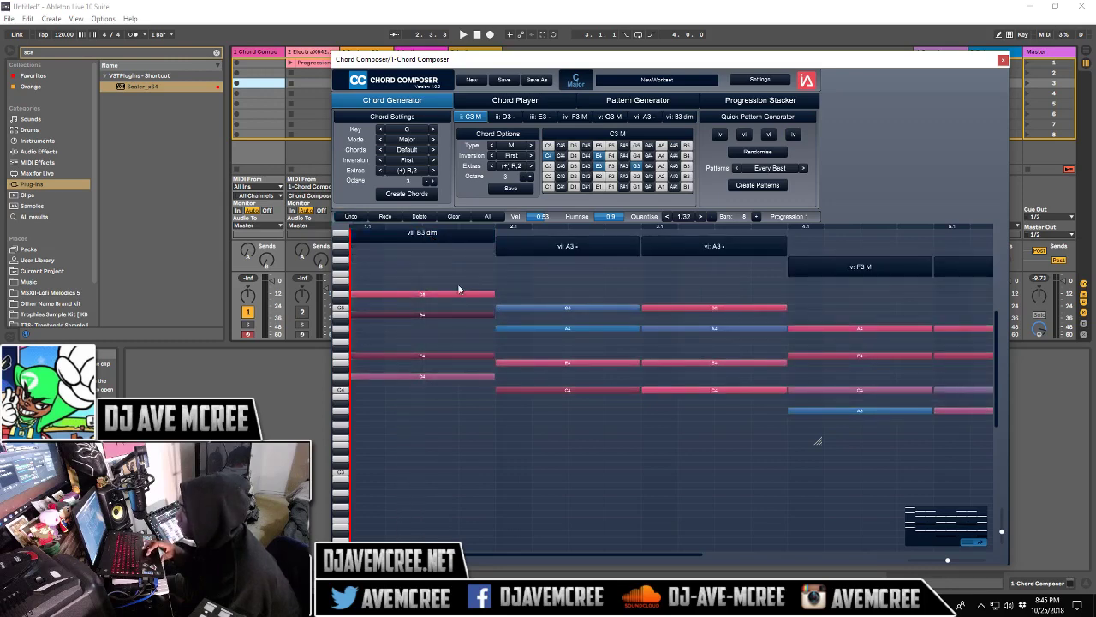
drag(492, 296, 446, 296)
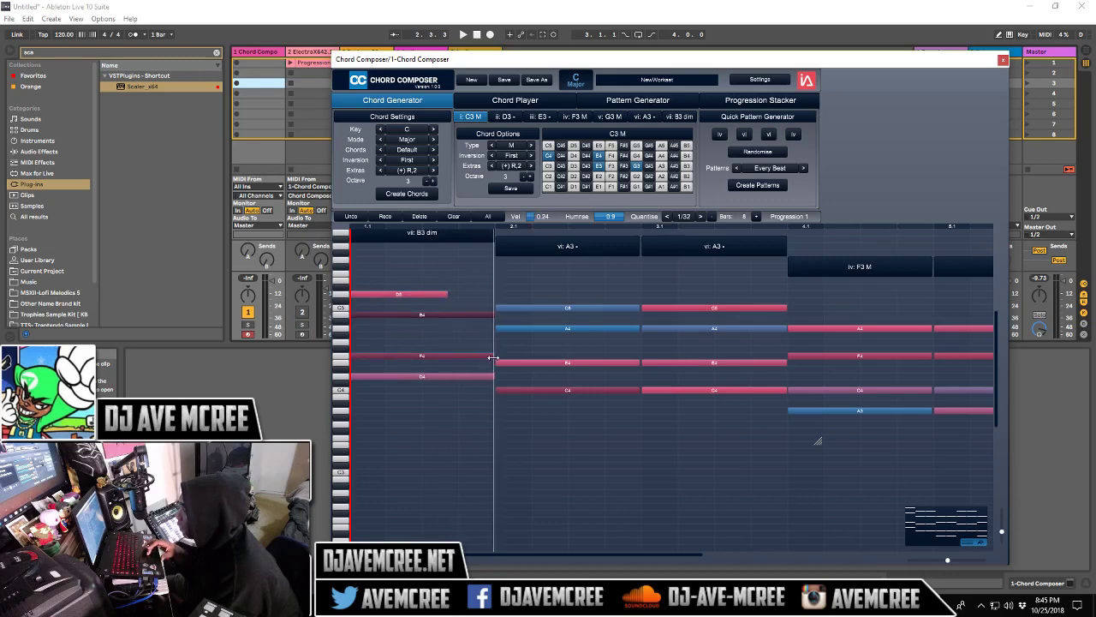
drag(493, 357, 445, 357)
key(space)
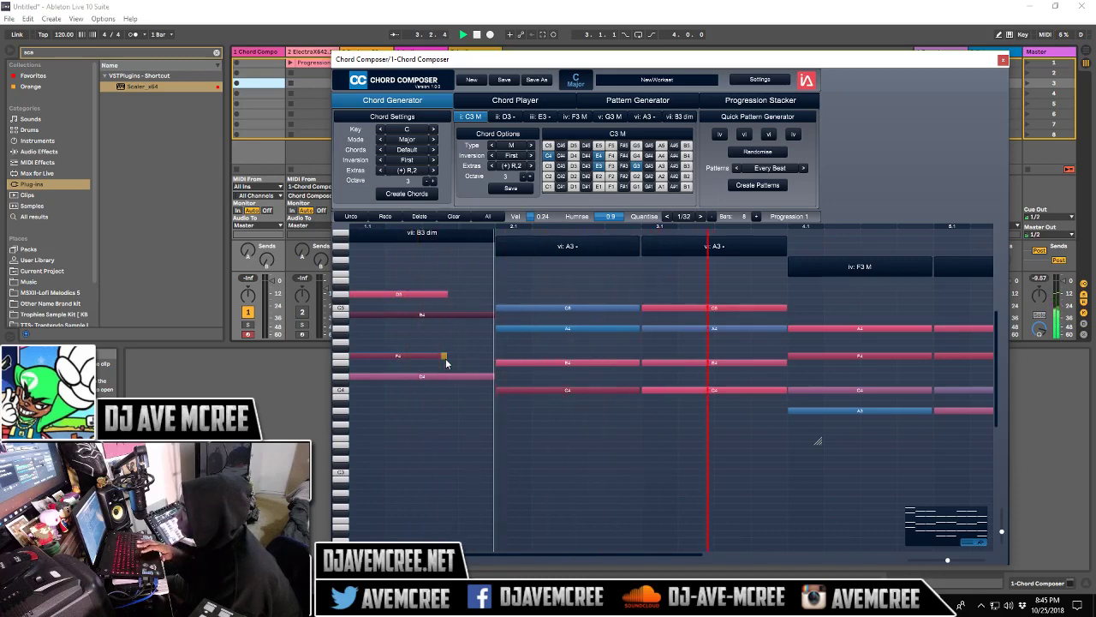
Lower the first vi: A3 chord's Humanise from 0.9 to 0.45 and audition it.
key(space)
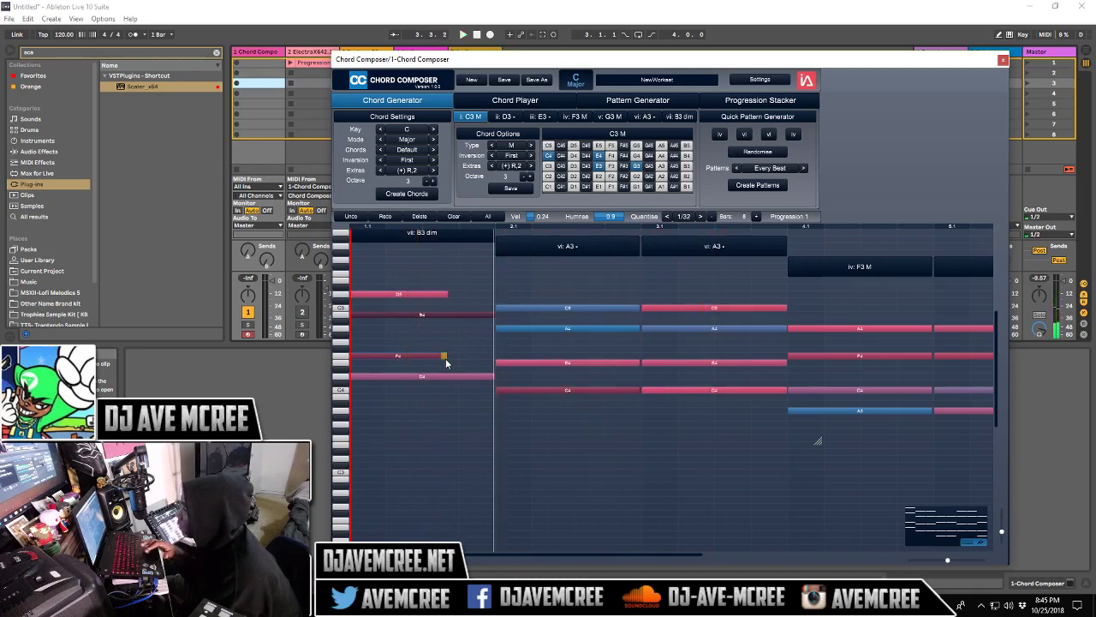
click(535, 250)
drag(623, 221, 609, 220)
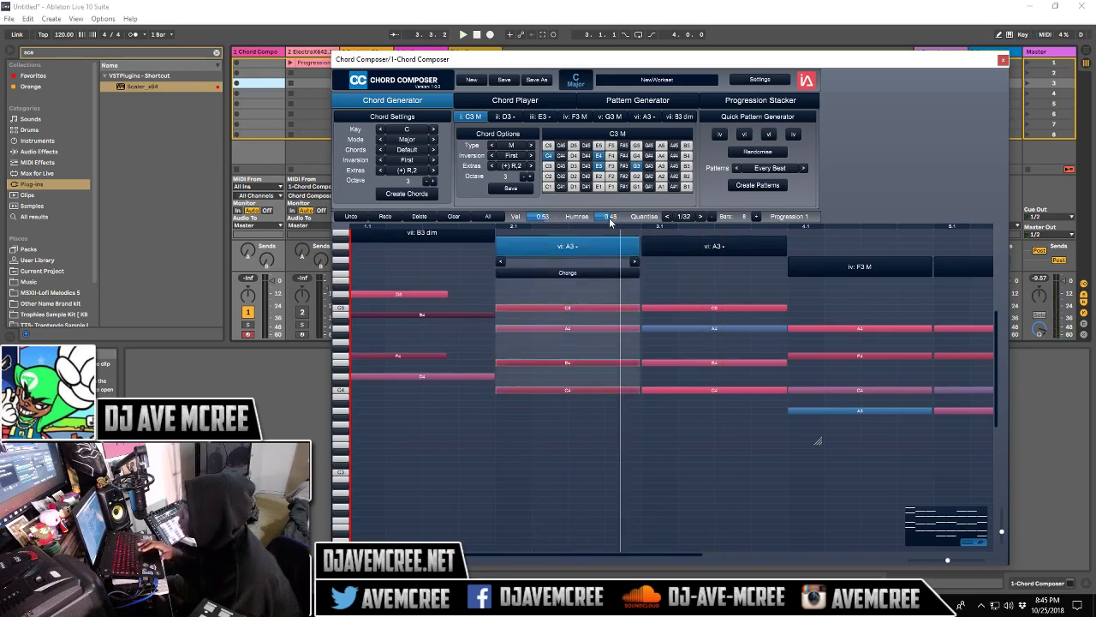
key(space)
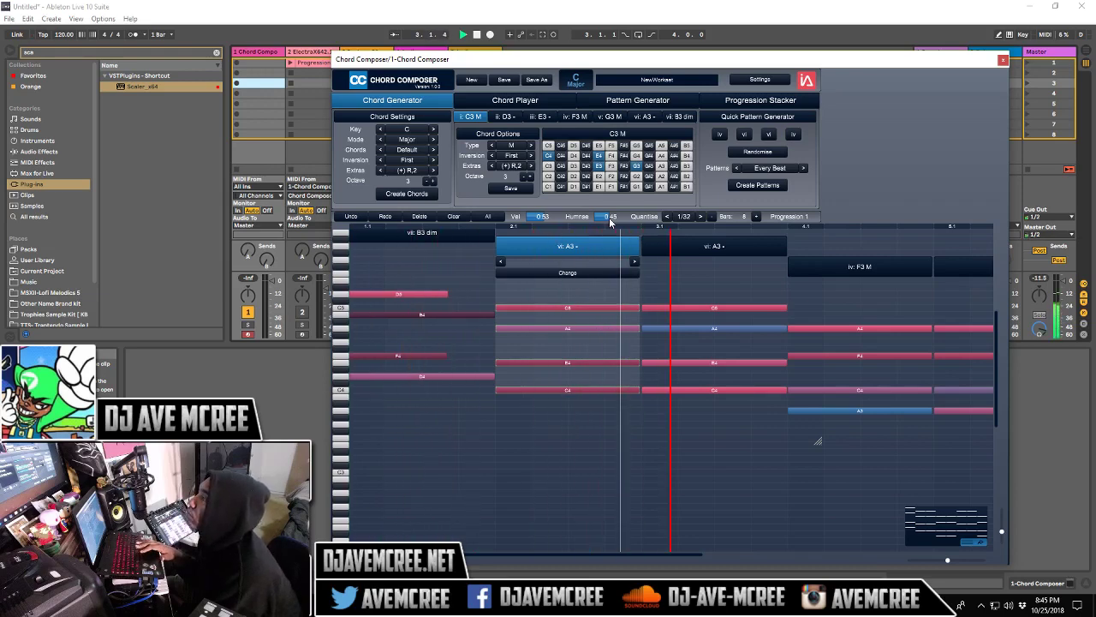
key(space)
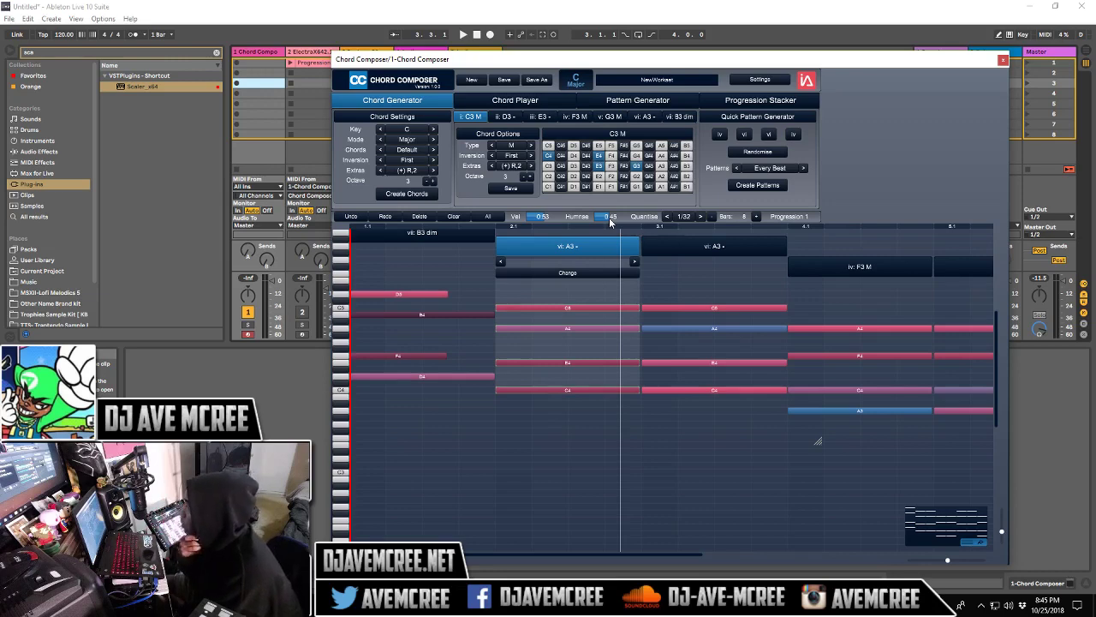
Set the quantise grid to 1/4 and the progression length to 4 bars.
click(700, 218)
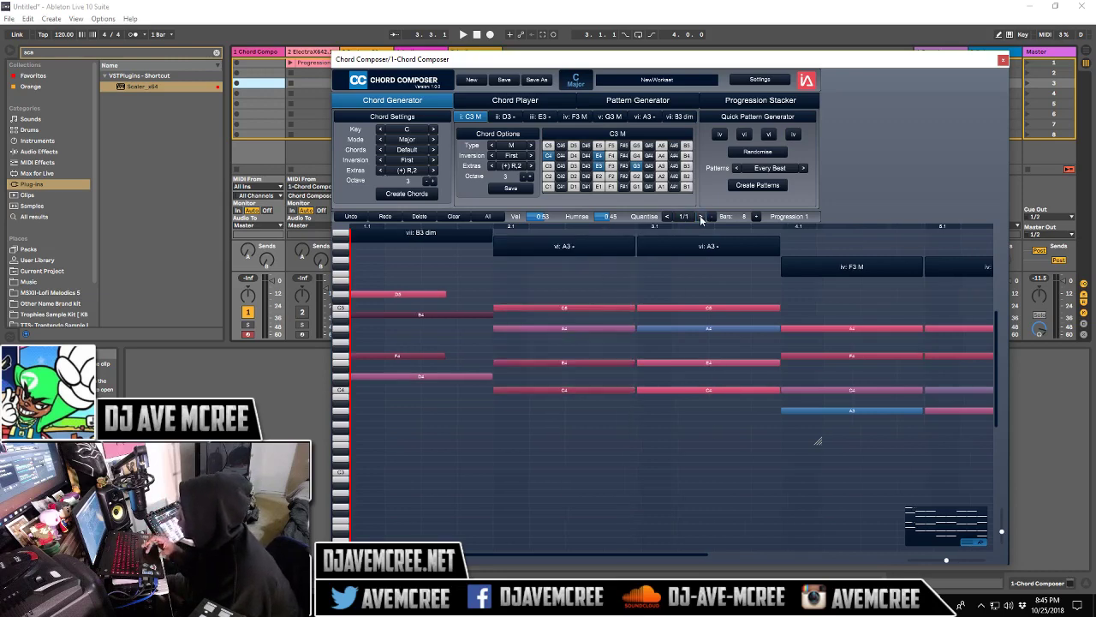
click(699, 218)
click(700, 217)
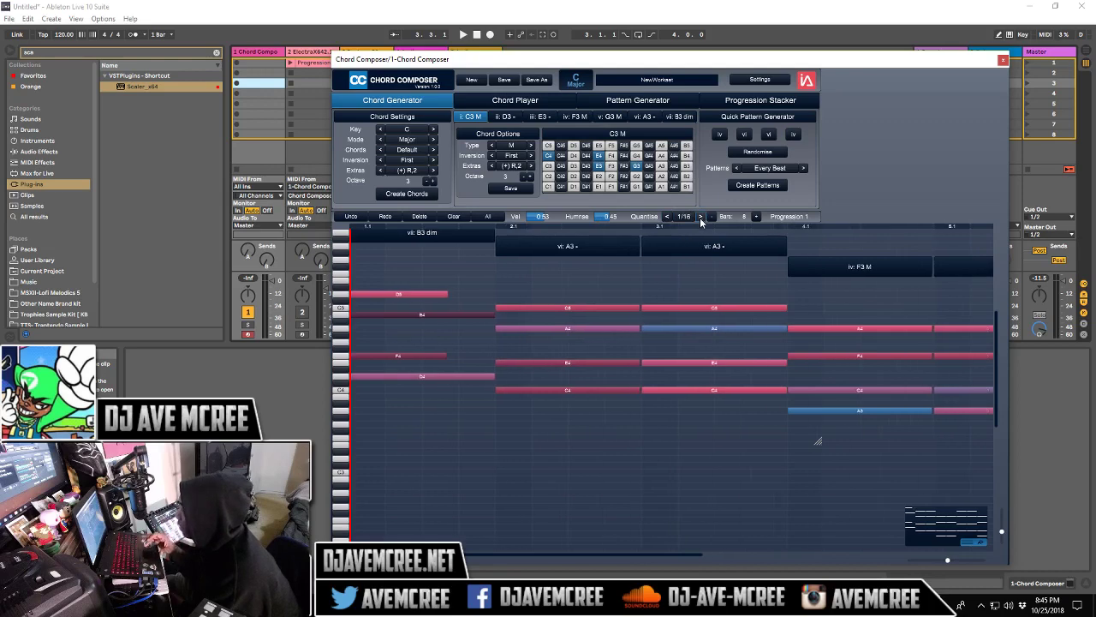
click(700, 218)
click(700, 217)
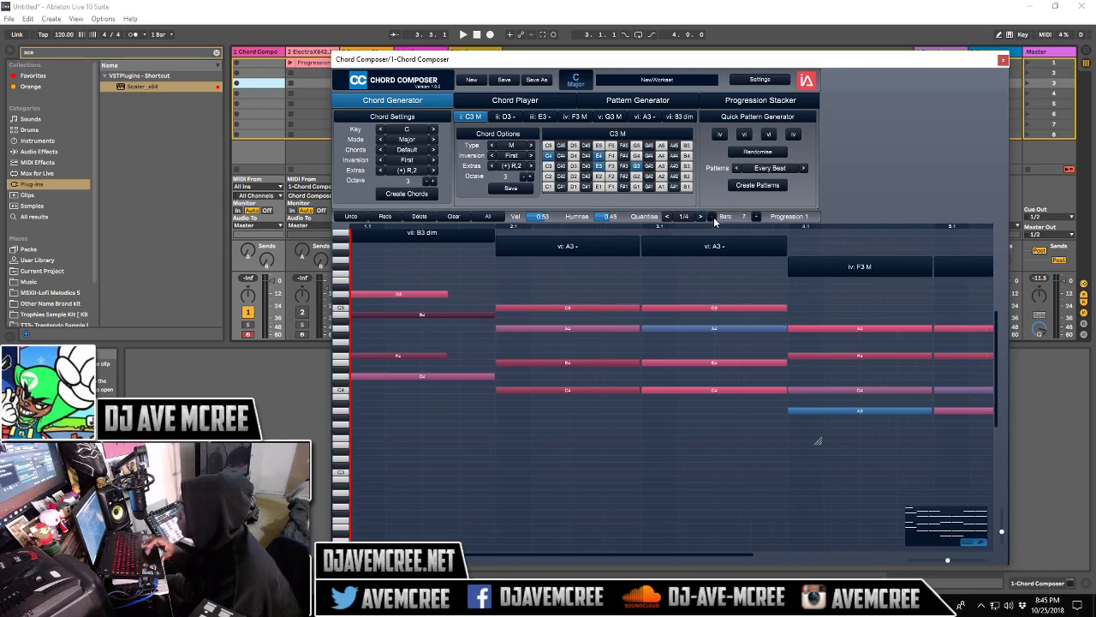
click(714, 217)
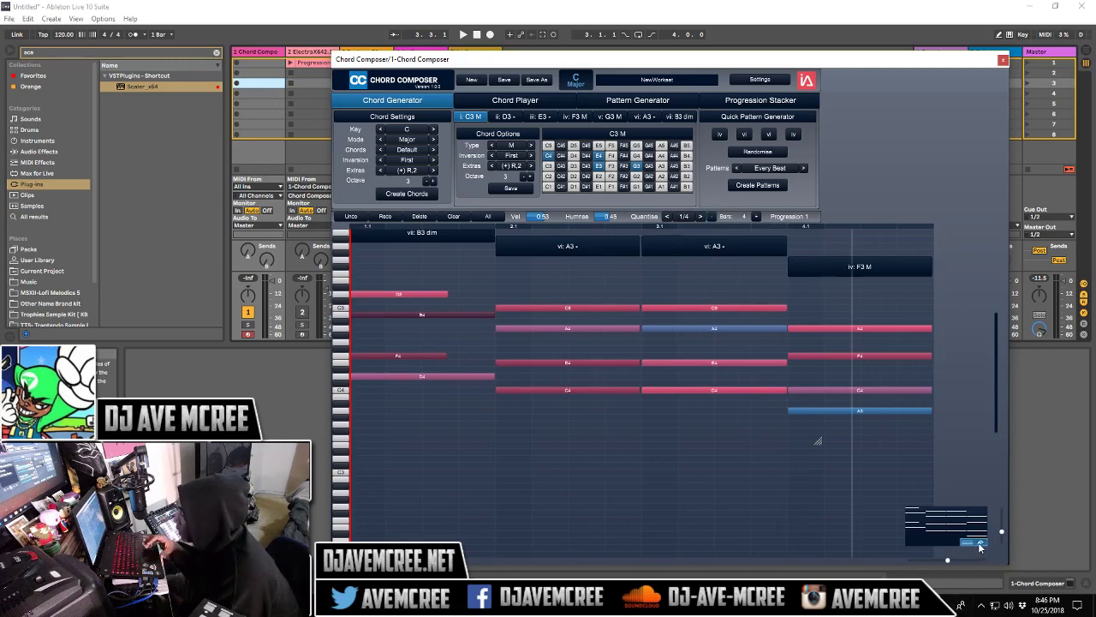
click(757, 217)
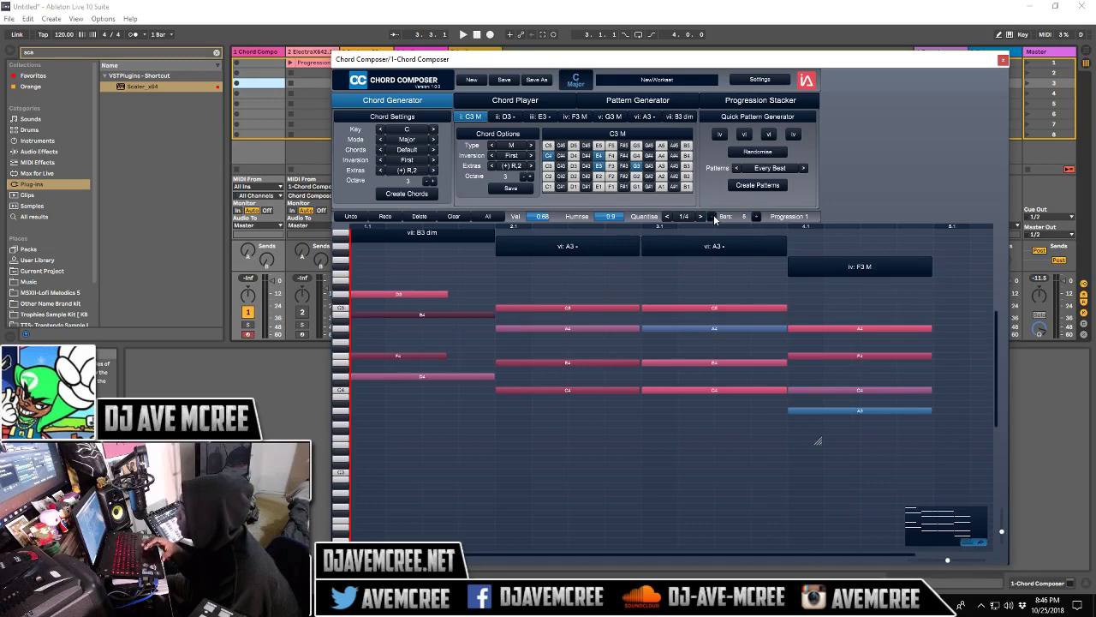
click(712, 217)
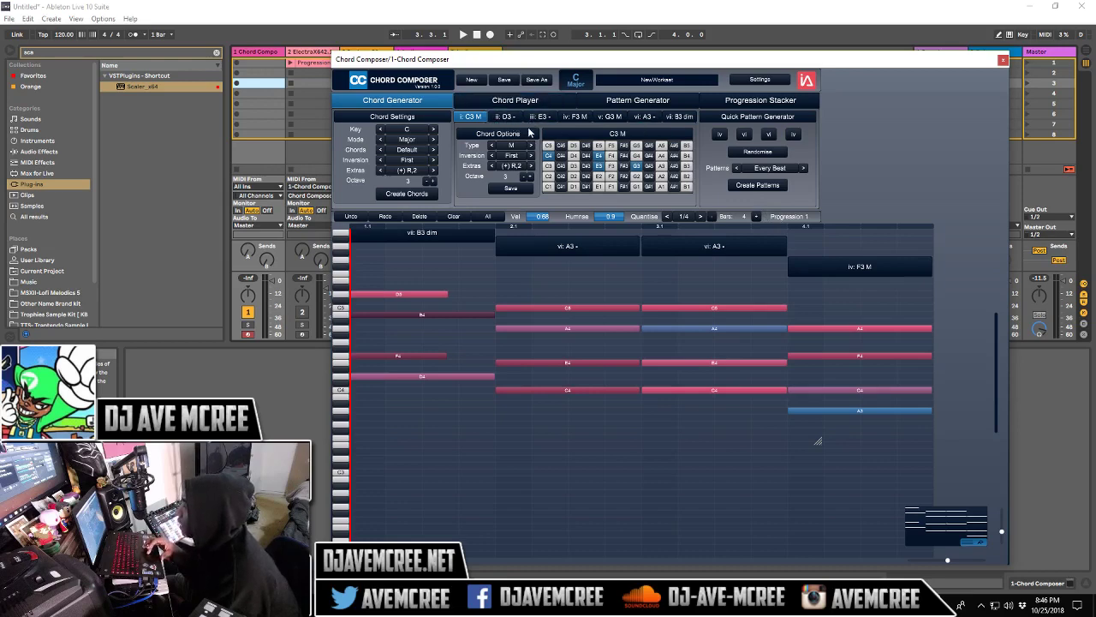
Change the i chord to C3 sus4 and the ii chord to D3 -b6.
click(531, 145)
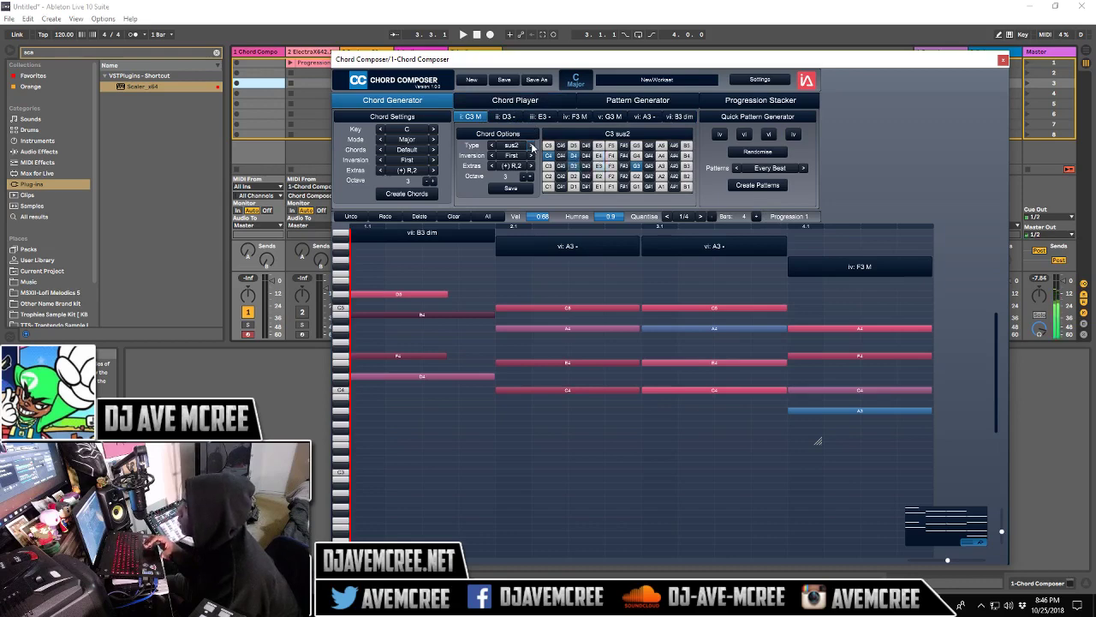
click(531, 145)
click(512, 117)
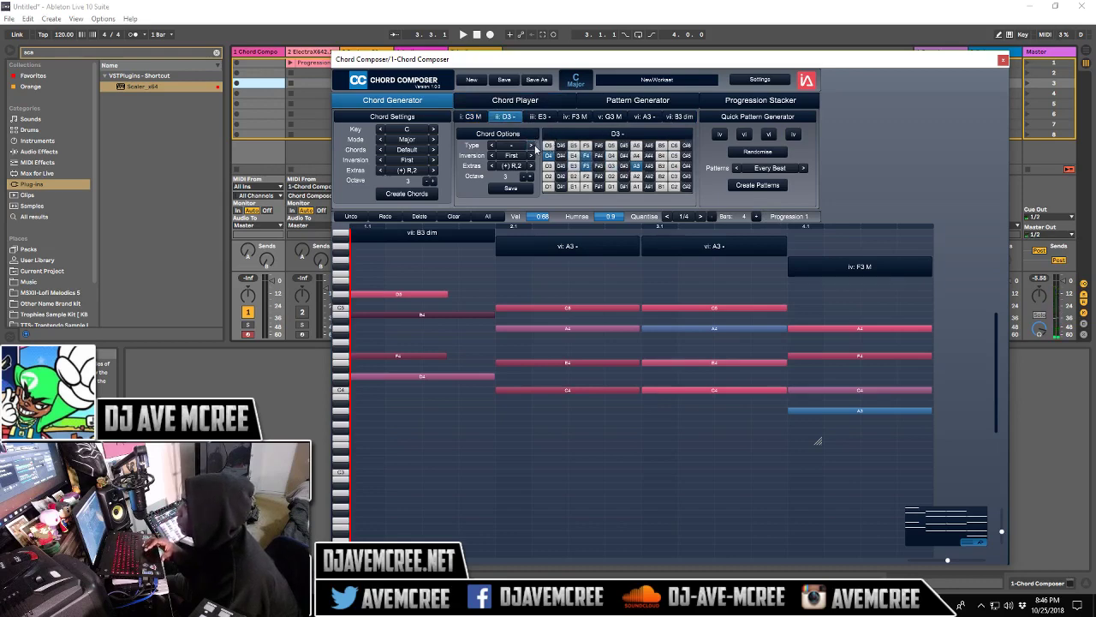
click(533, 145)
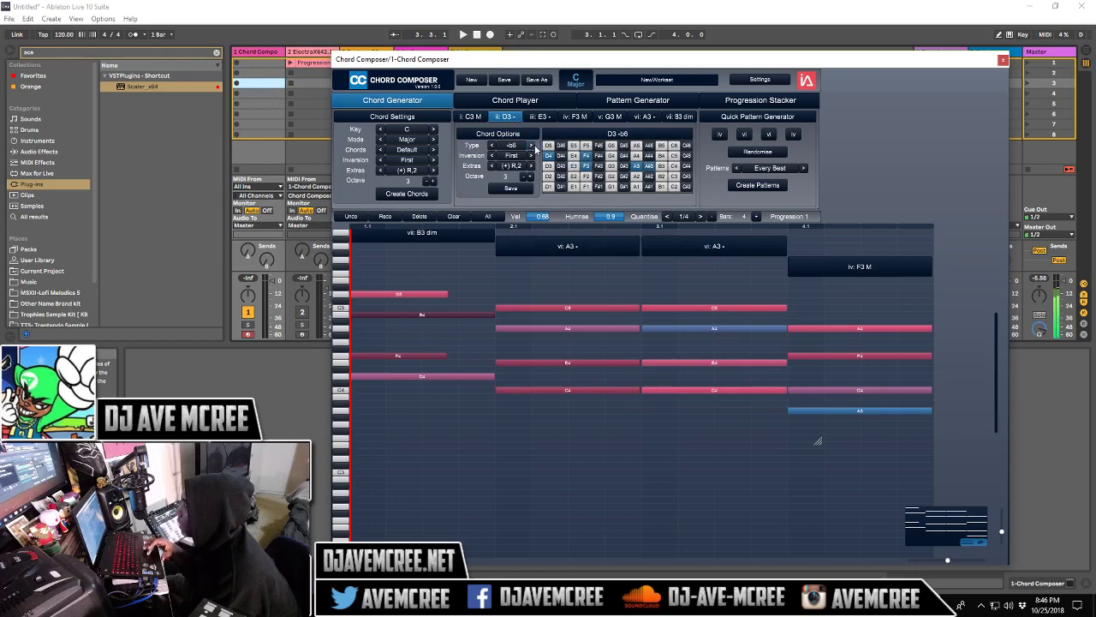
click(491, 146)
click(492, 146)
Make the iv chord F3 sus2, save the chord changes and play the progression.
click(573, 117)
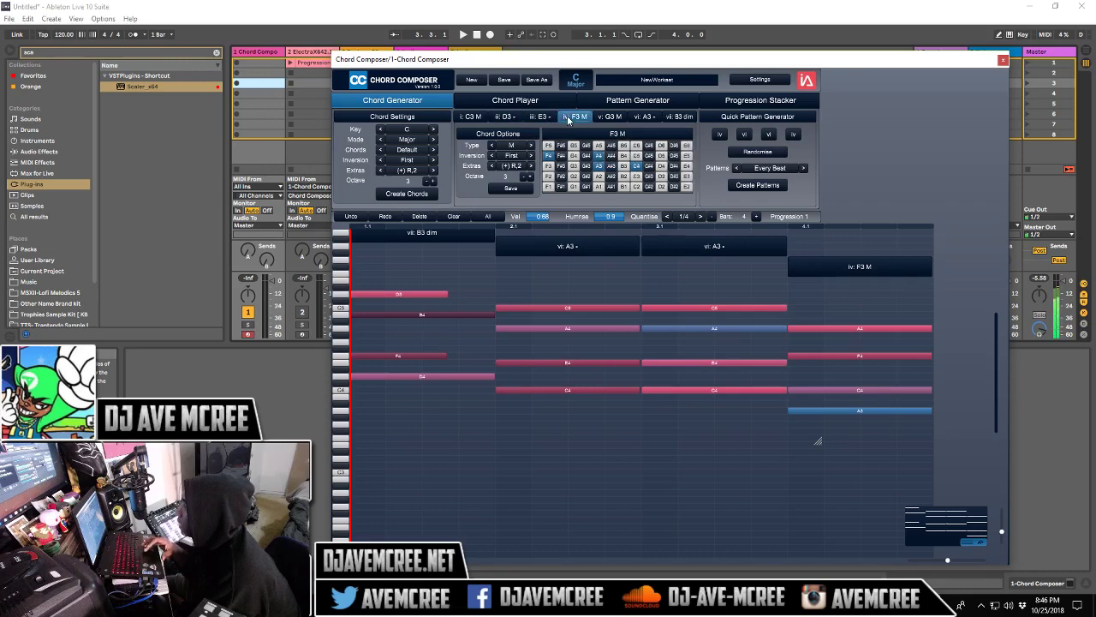
click(531, 145)
click(527, 190)
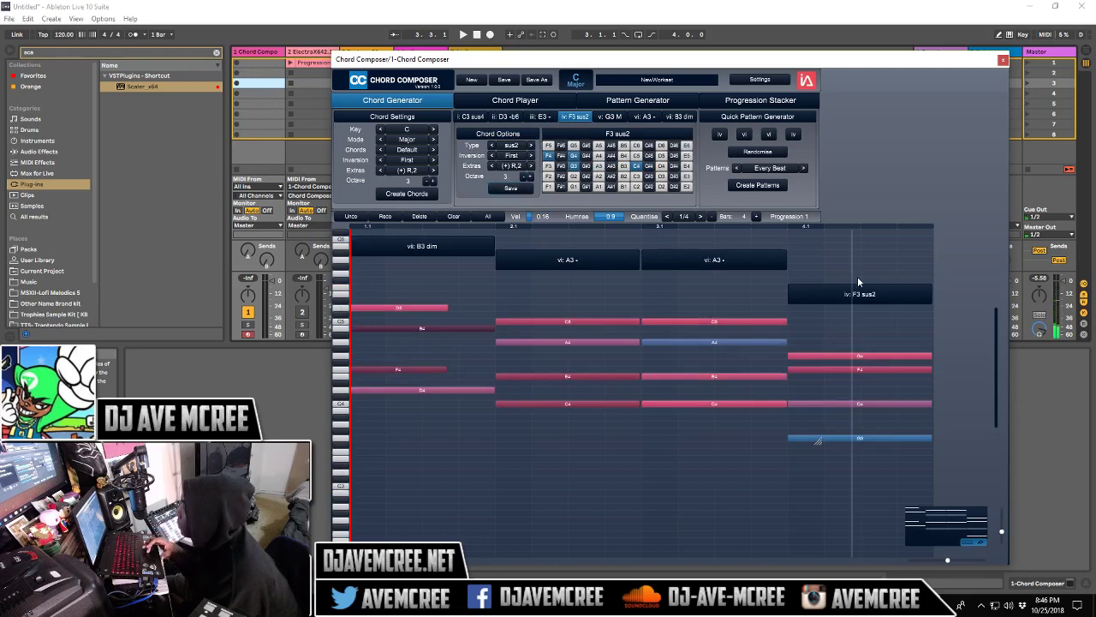
key(space)
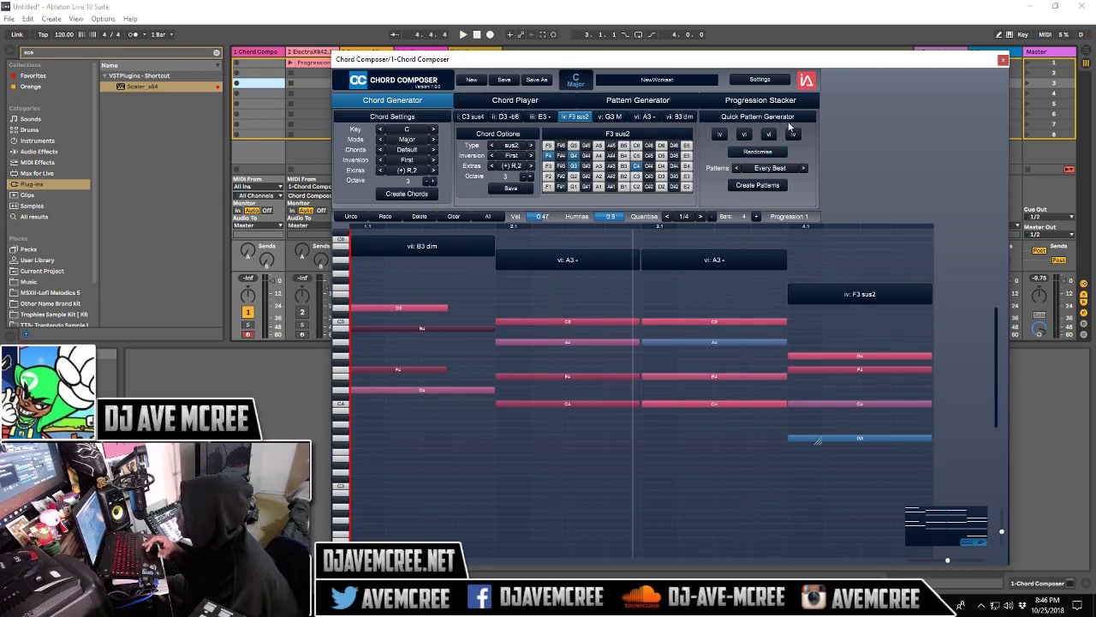
Set the first quick-pattern chord to ii (D3 -b6), then randomise the sequence to vi, iv, V, ii.
click(733, 134)
click(733, 134)
click(732, 135)
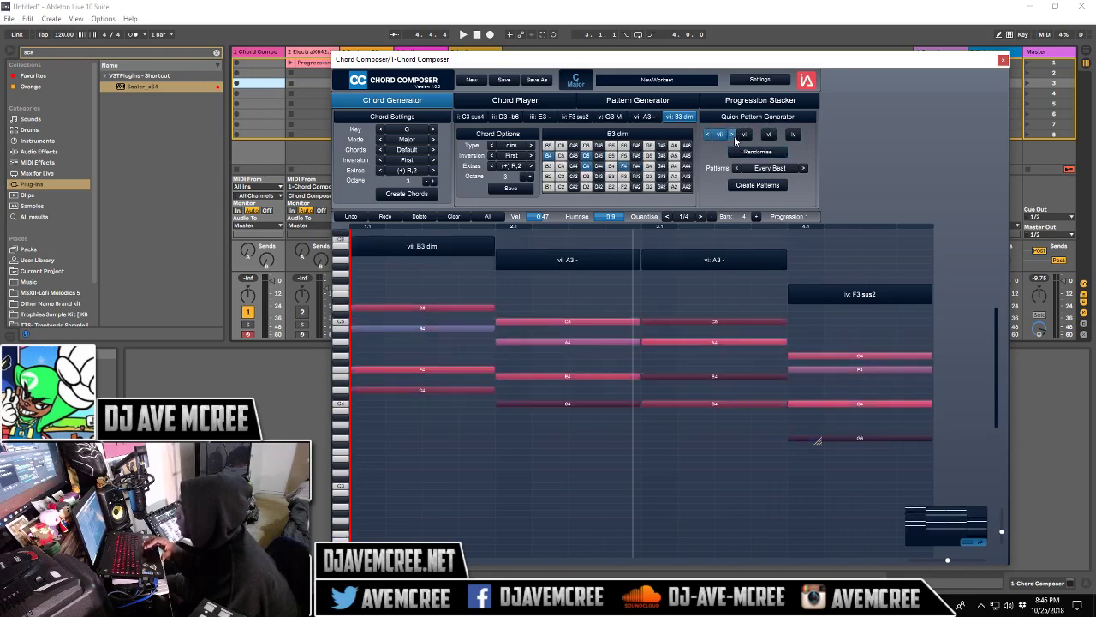
click(732, 135)
click(732, 134)
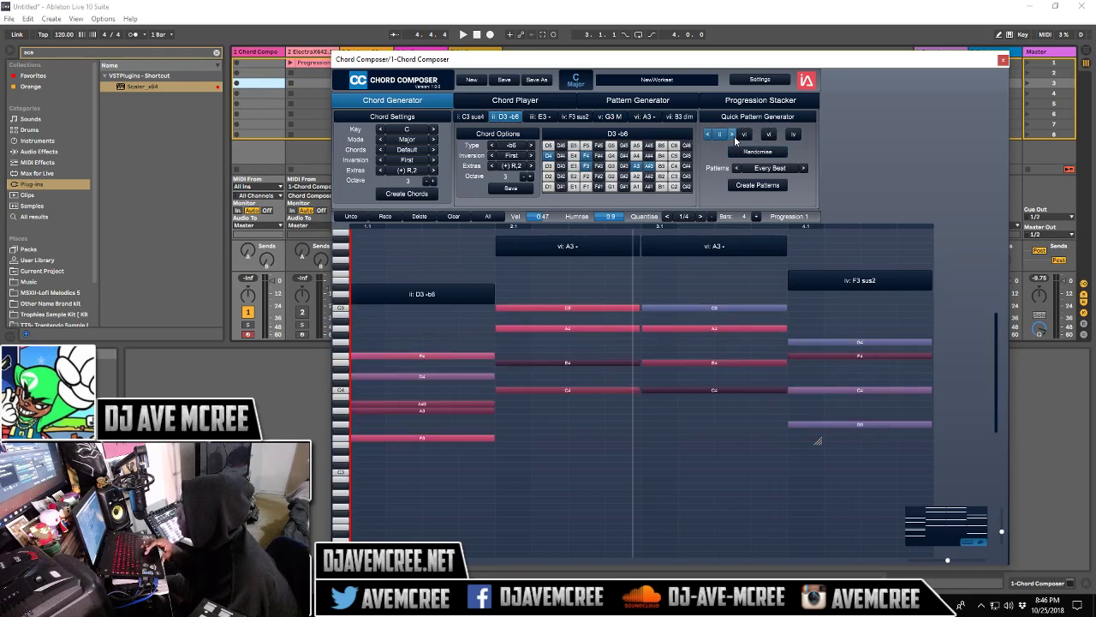
click(769, 152)
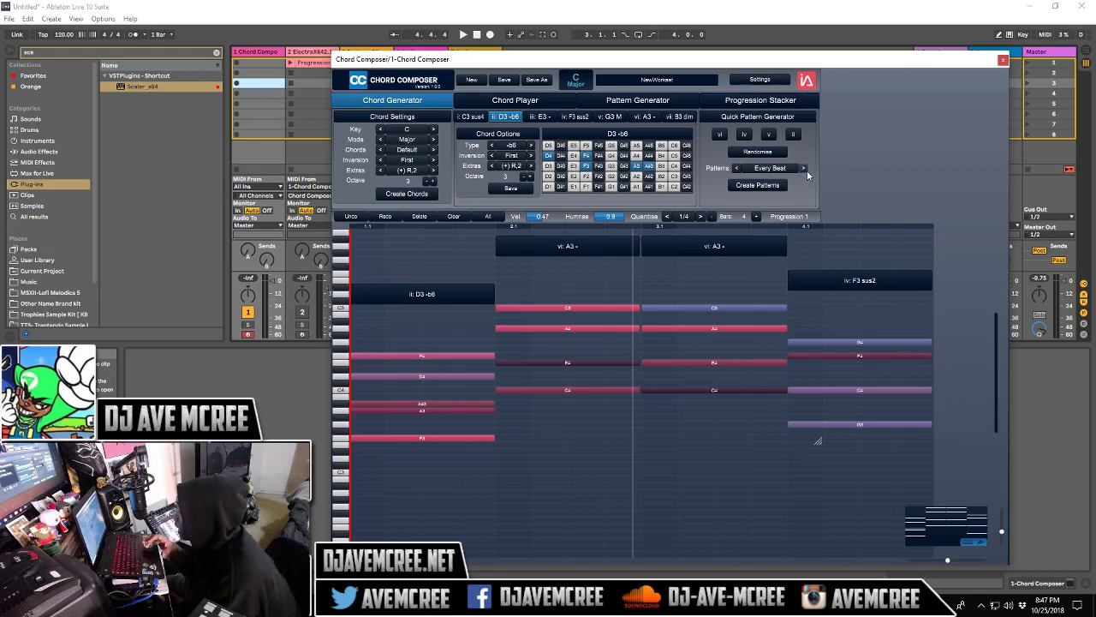
Regenerate the chord patterns with a 1/2 Bar rhythm and preview them.
click(807, 171)
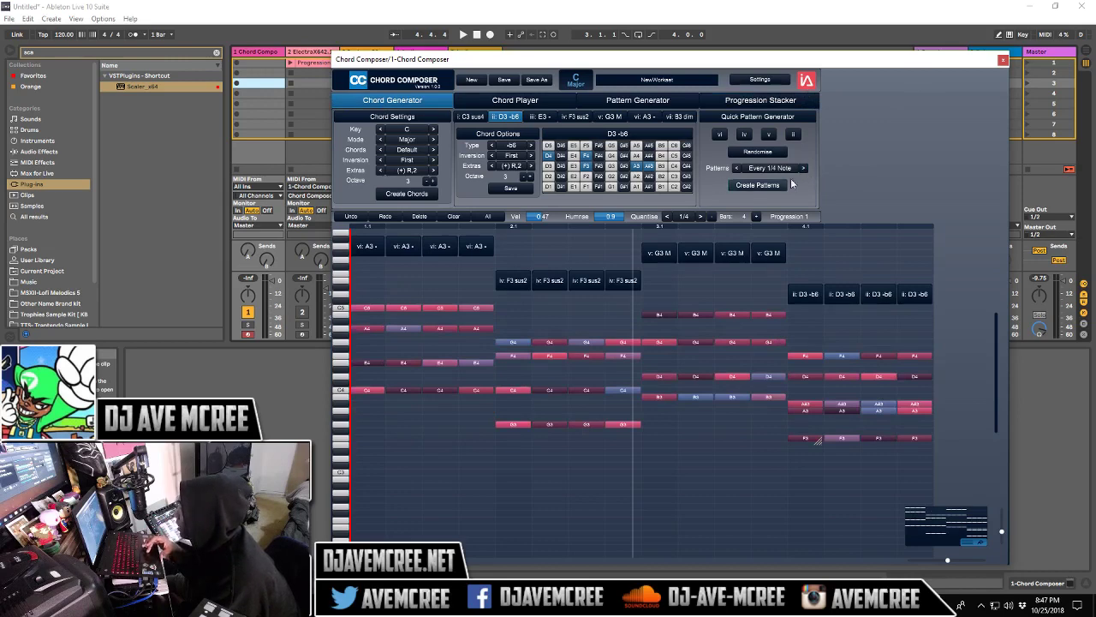
click(805, 169)
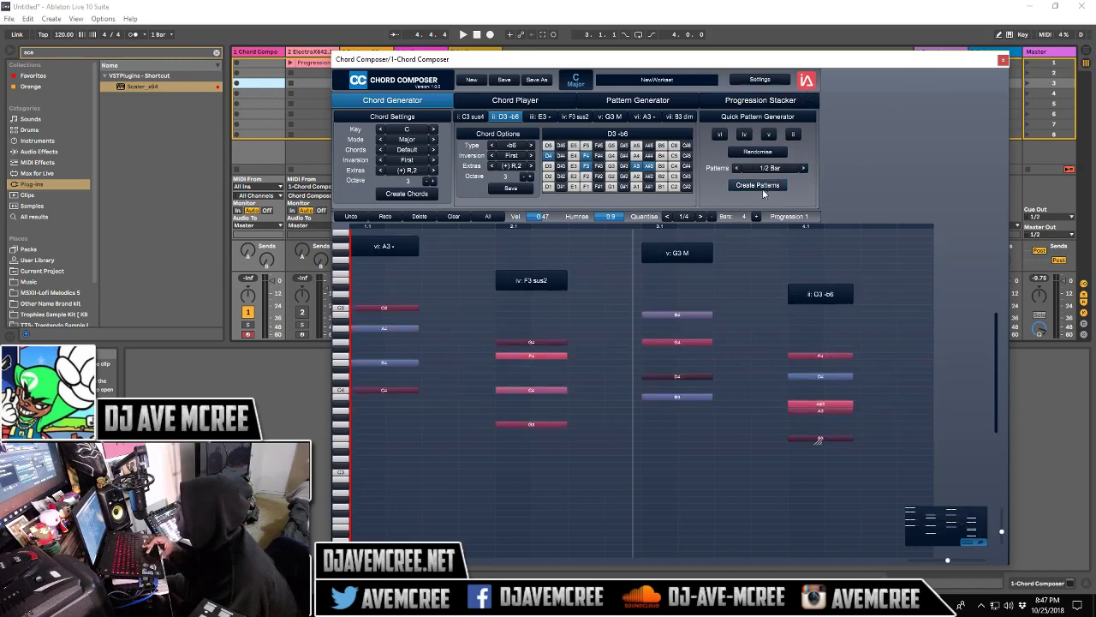
click(763, 190)
key(space)
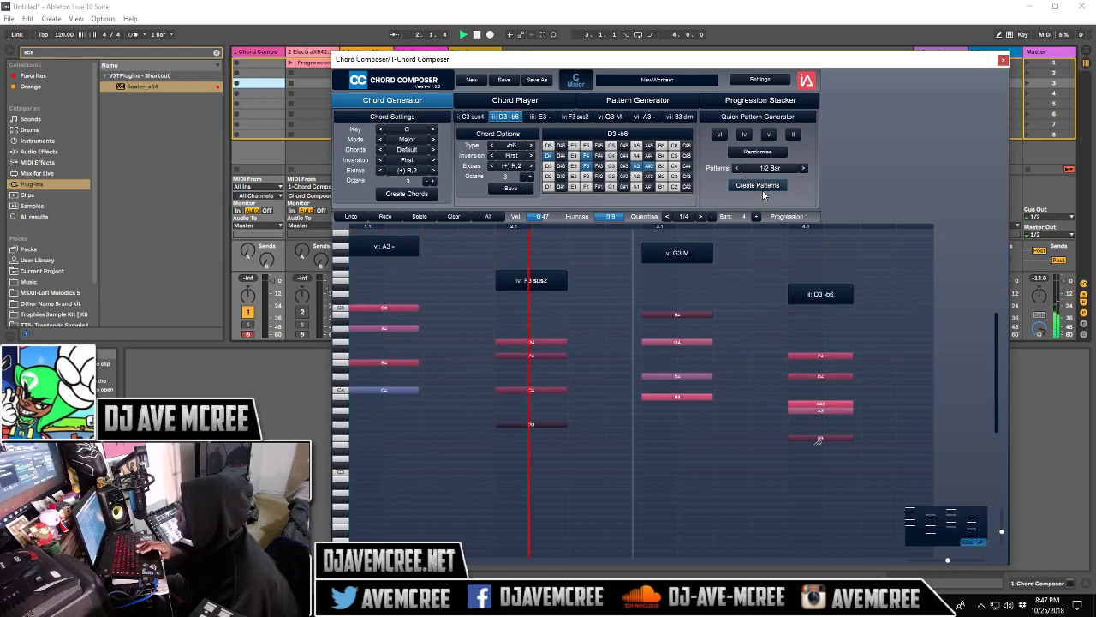
key(space)
Set the chord rhythm to Every 1/4 Note and preview the quarter-note pattern.
click(738, 168)
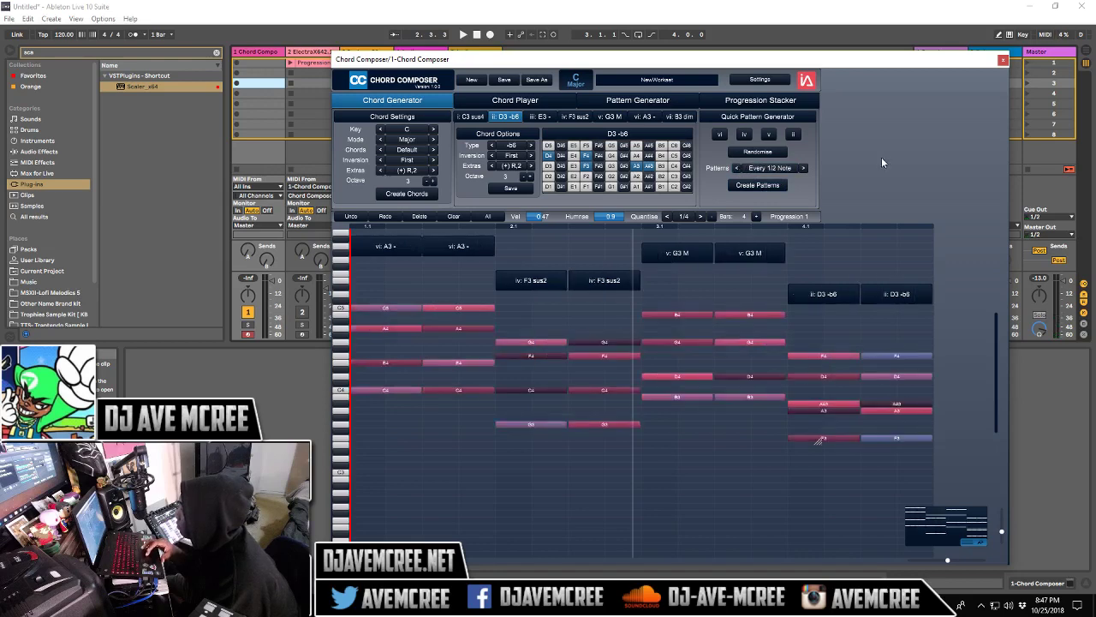
click(804, 169)
key(space)
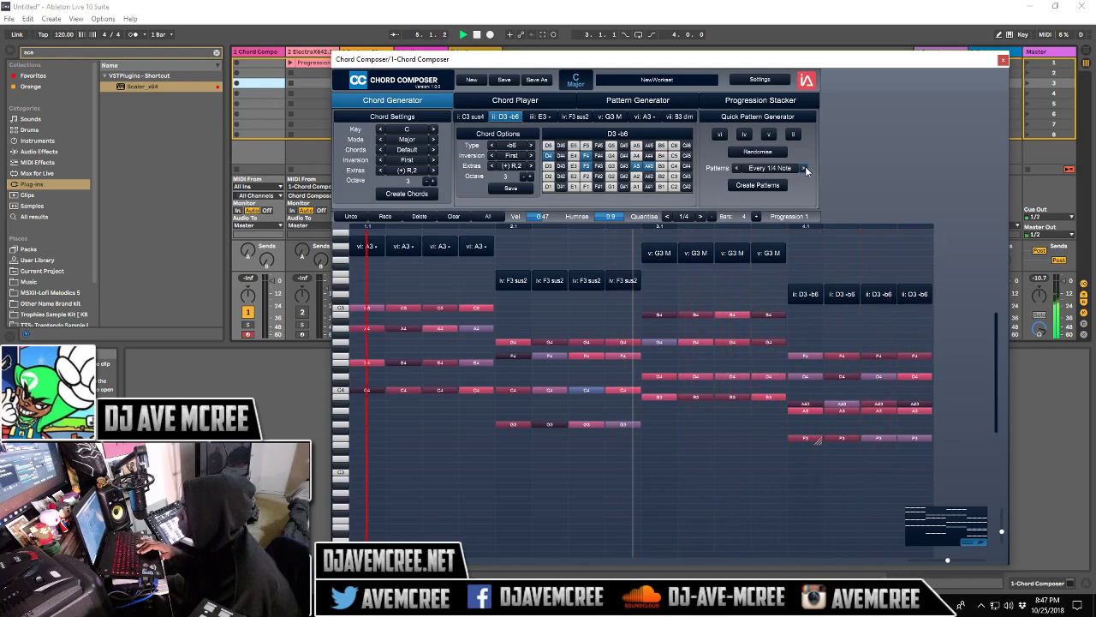
key(space)
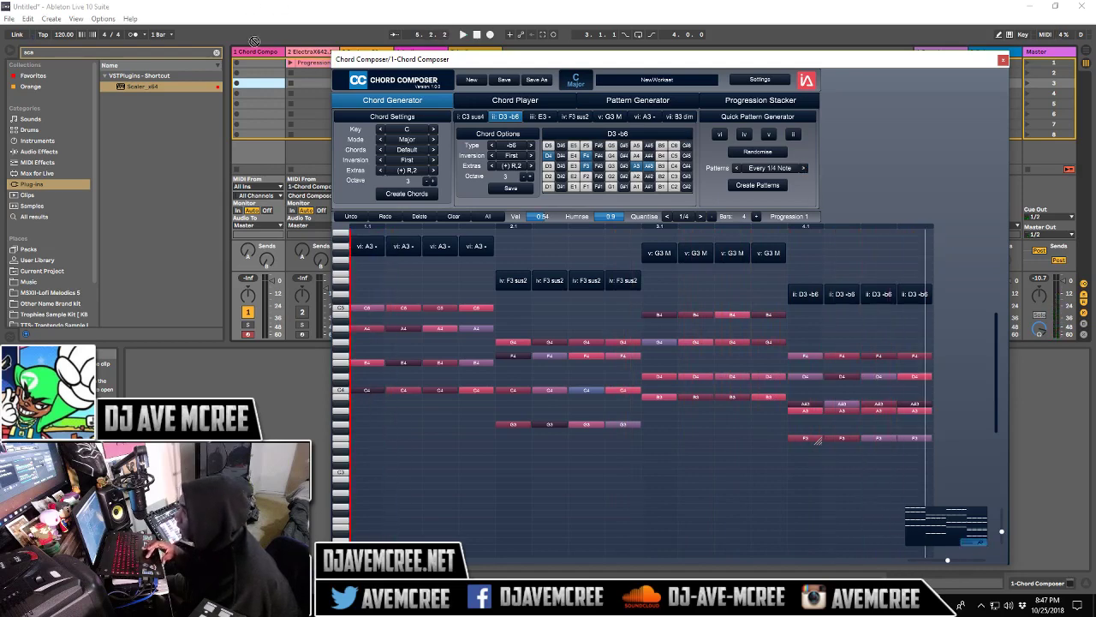
Drag the progression into a clip on the ElectraX track and load the AV - So Many Frauds patch.
drag(260, 48, 301, 83)
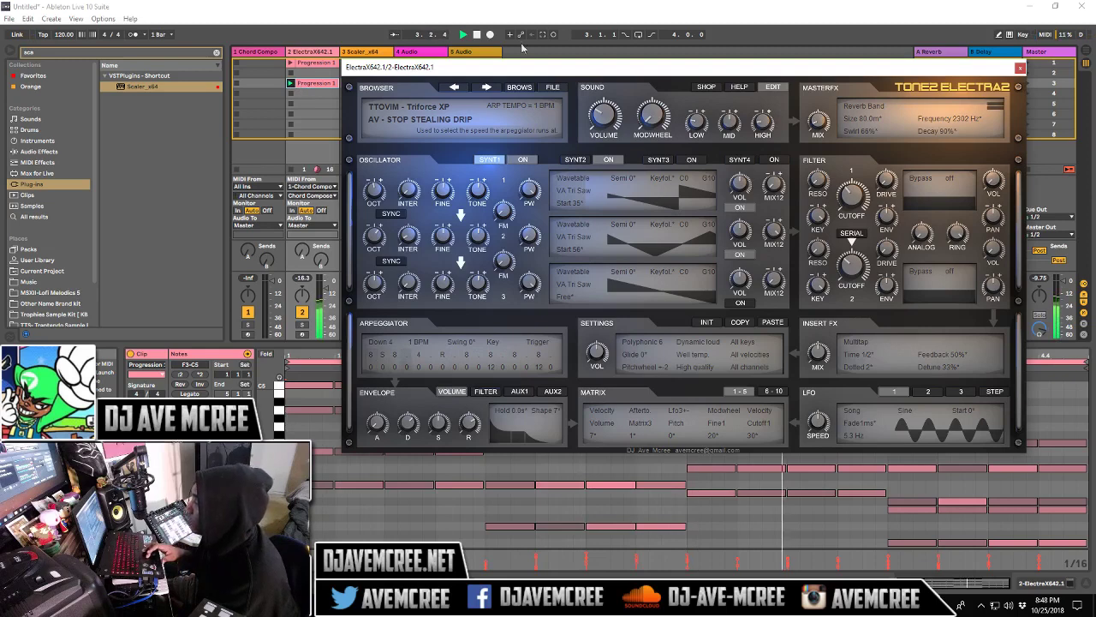
click(456, 88)
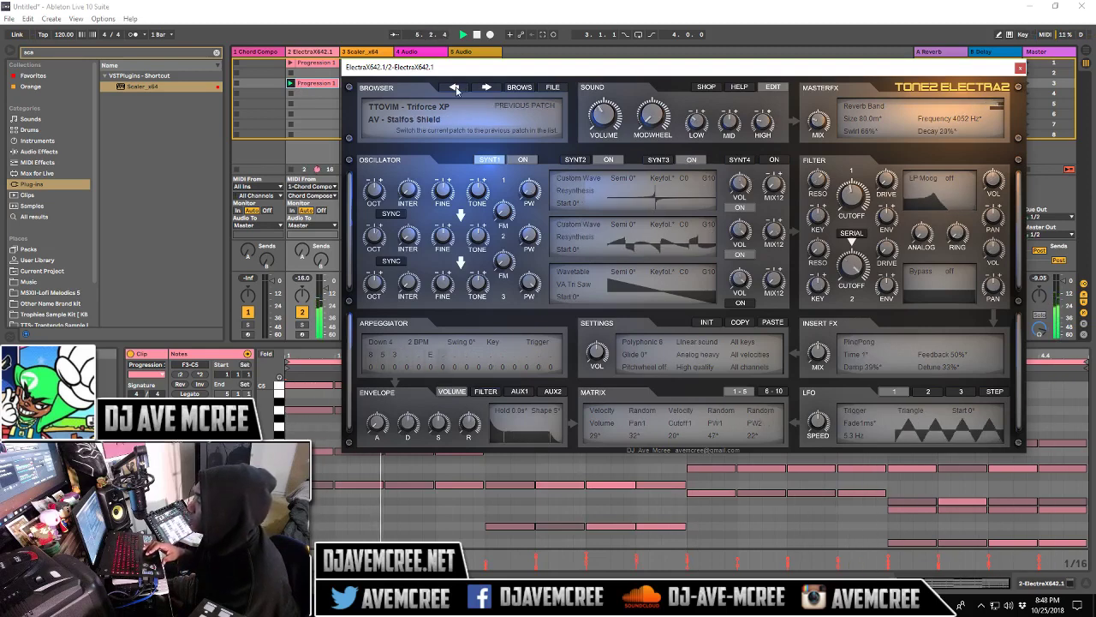
click(457, 89)
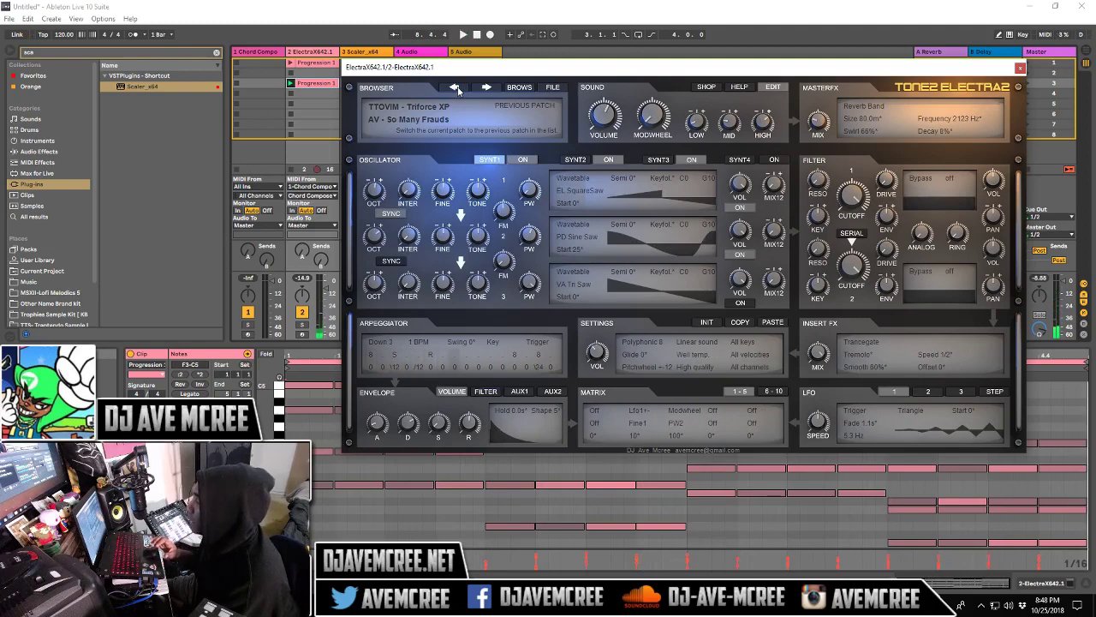
Bring the Chord Composer plugin window back into view.
click(271, 53)
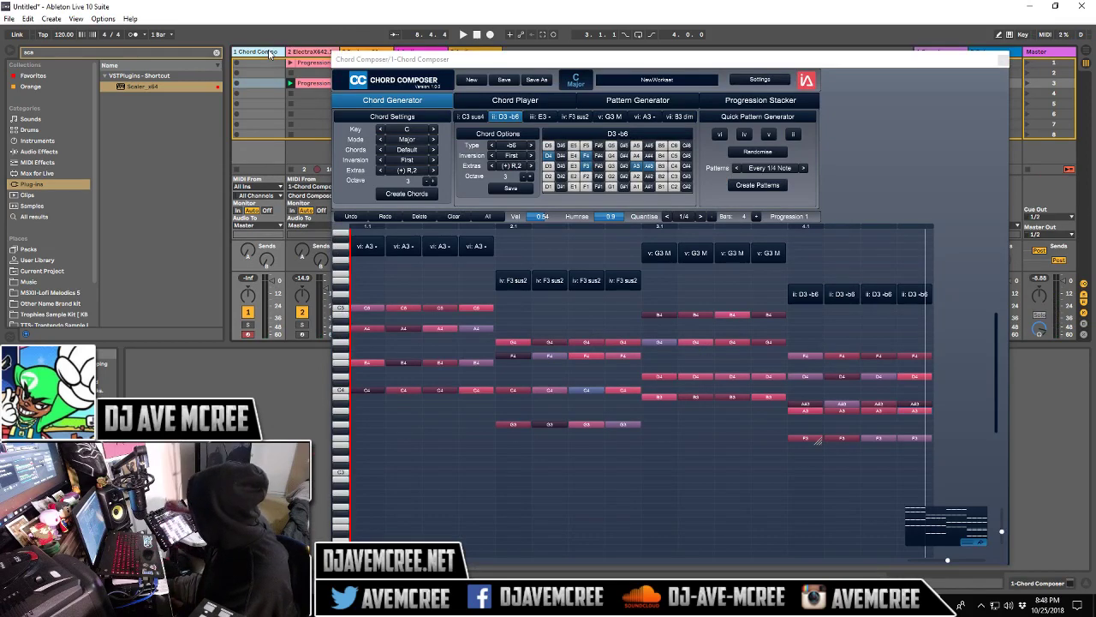
key(Right)
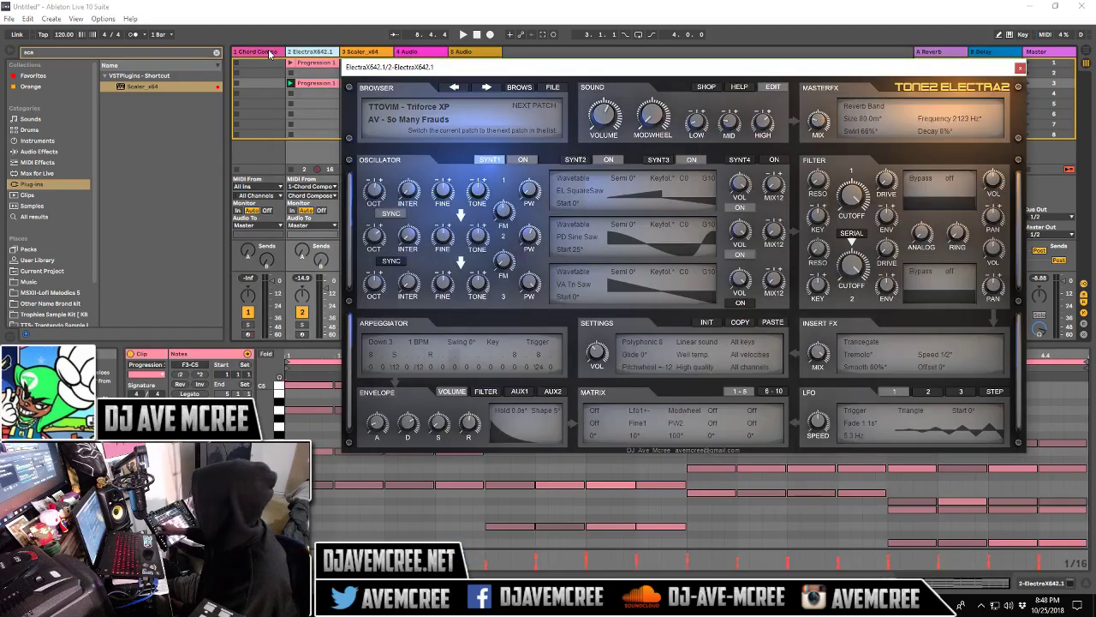
key(Left)
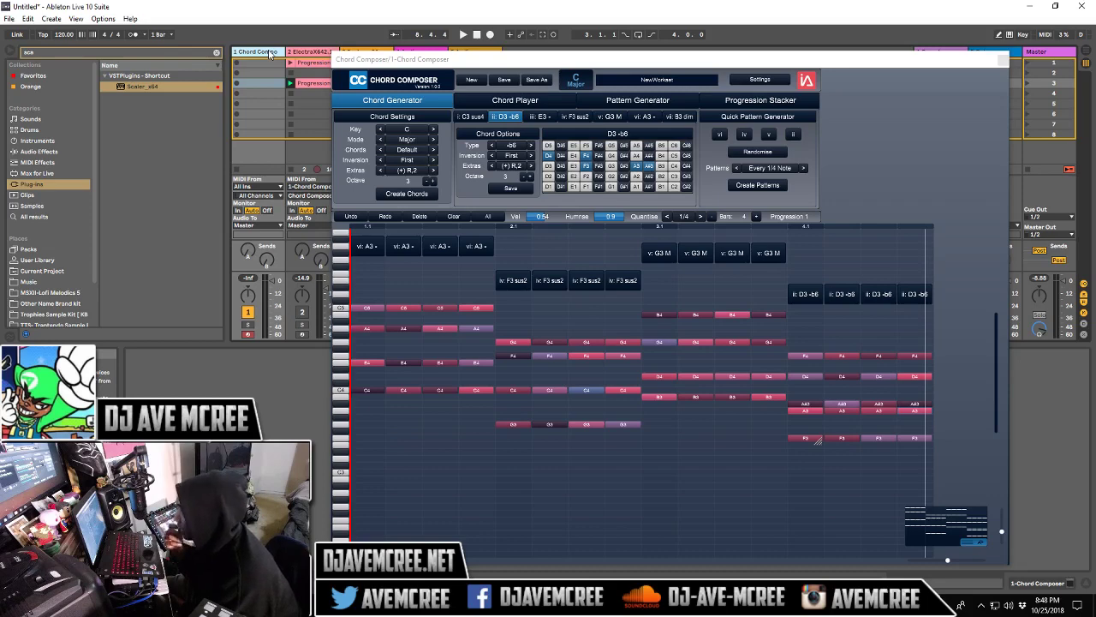
Show the Chord Player grid and toggle Chord Playing off and back on.
click(513, 103)
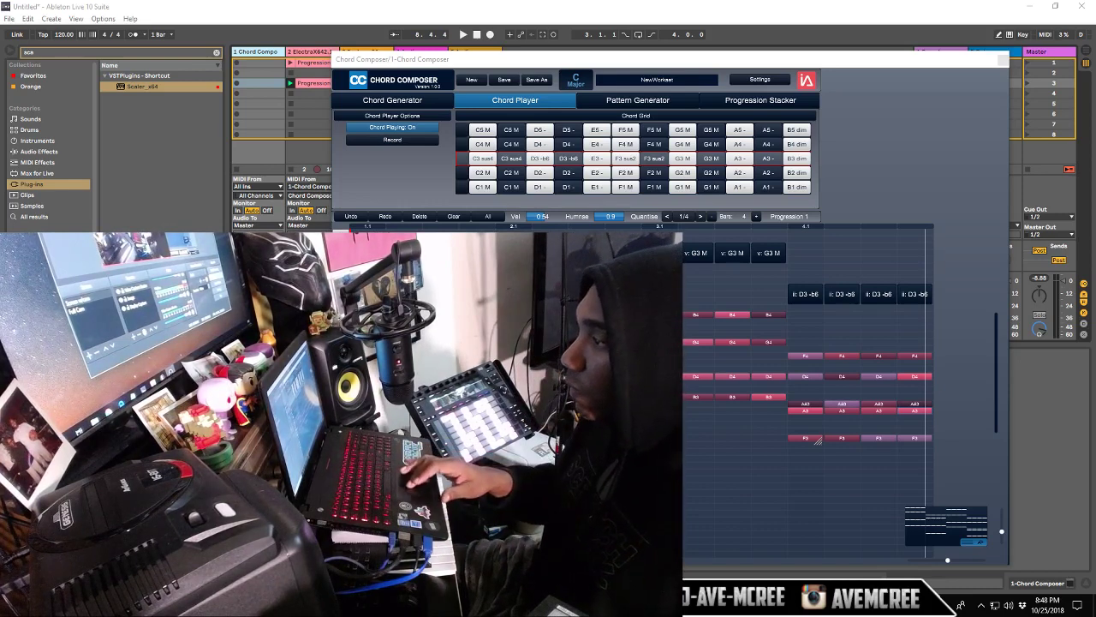
click(410, 128)
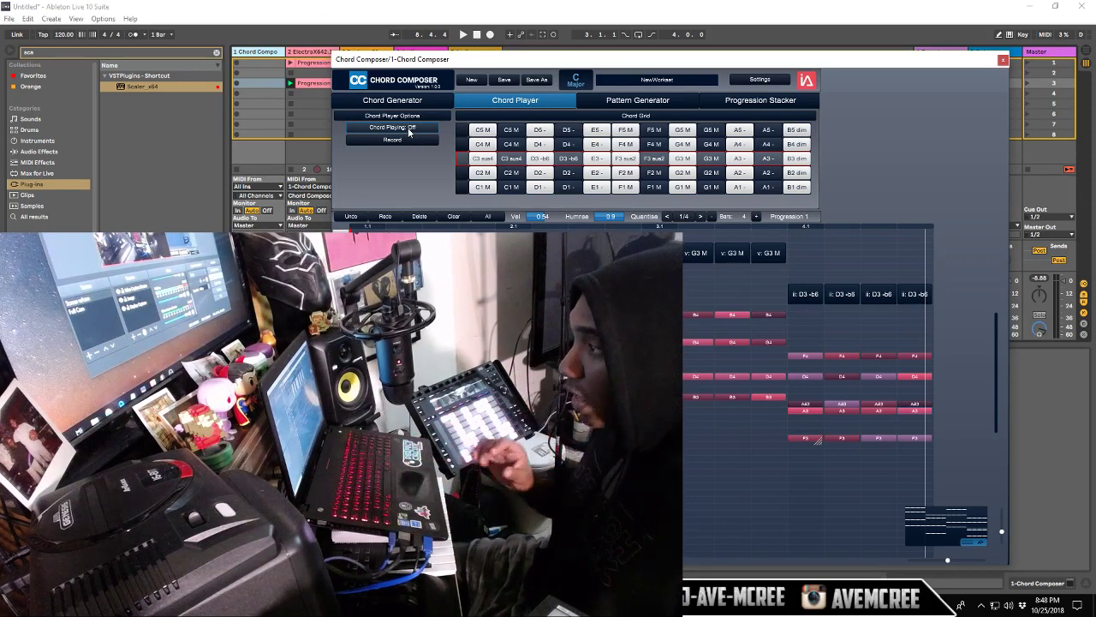
click(409, 128)
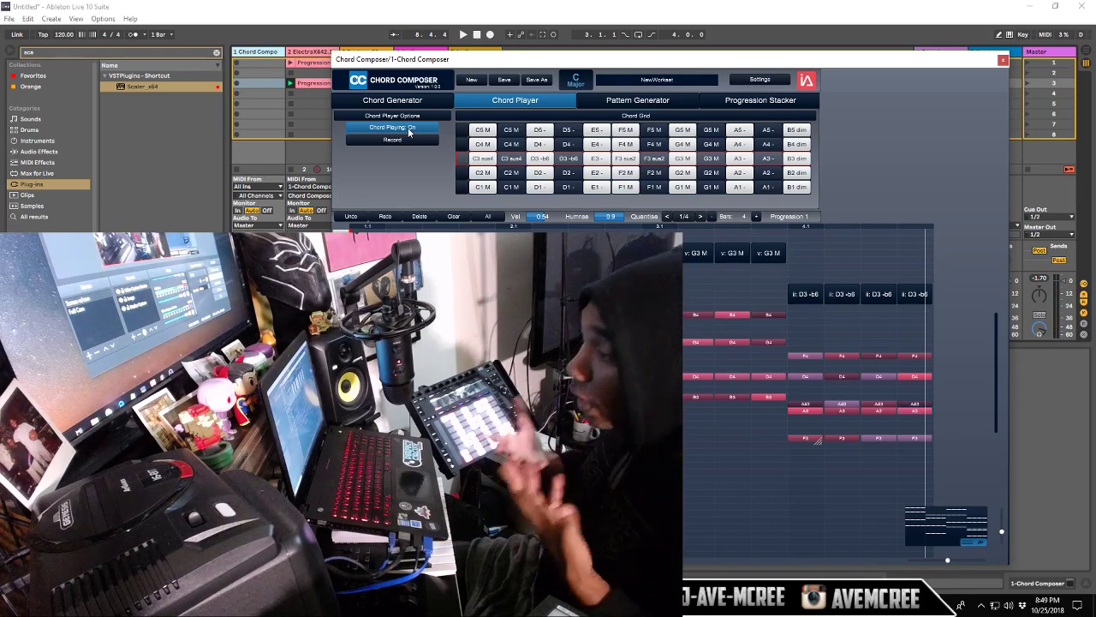
Clear the progression, arm recording, set Bars to 8 and start the count-in.
click(452, 217)
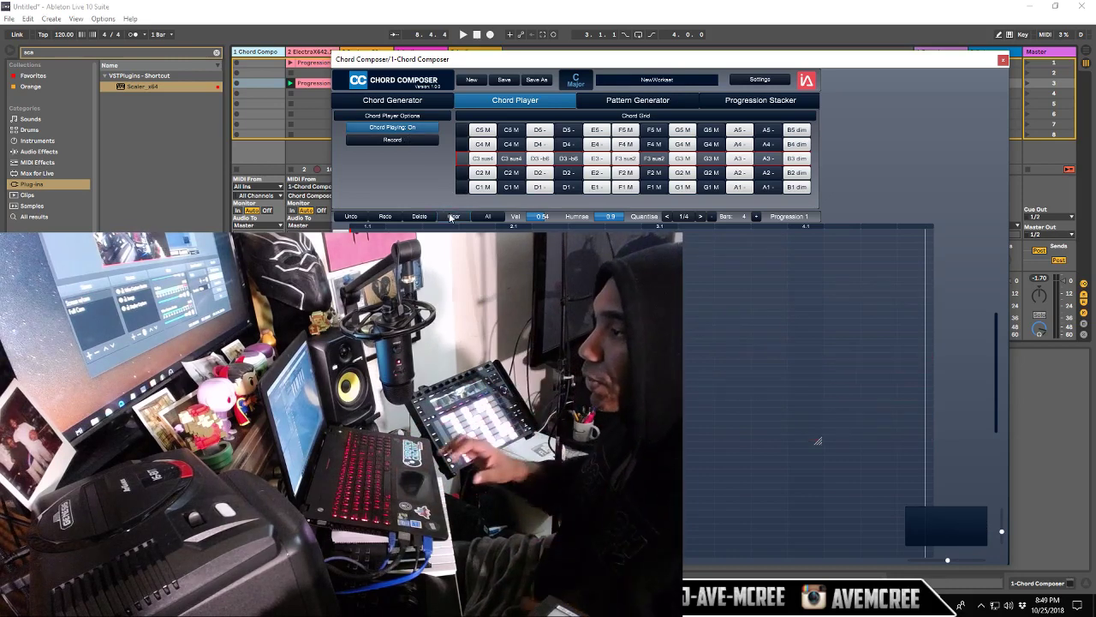
click(402, 142)
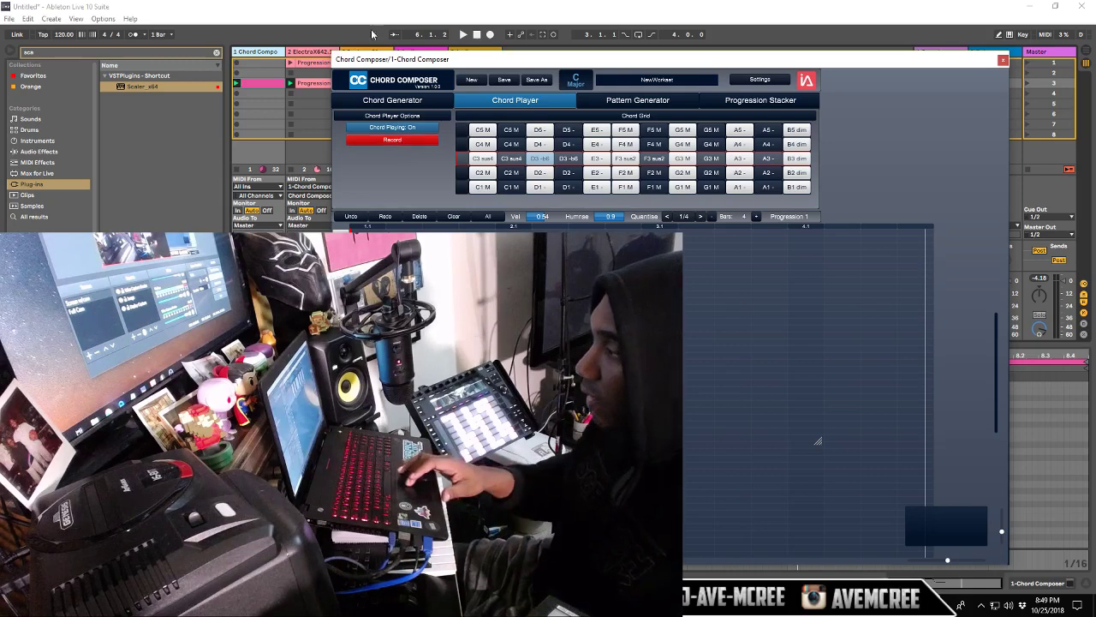
click(757, 217)
click(757, 217)
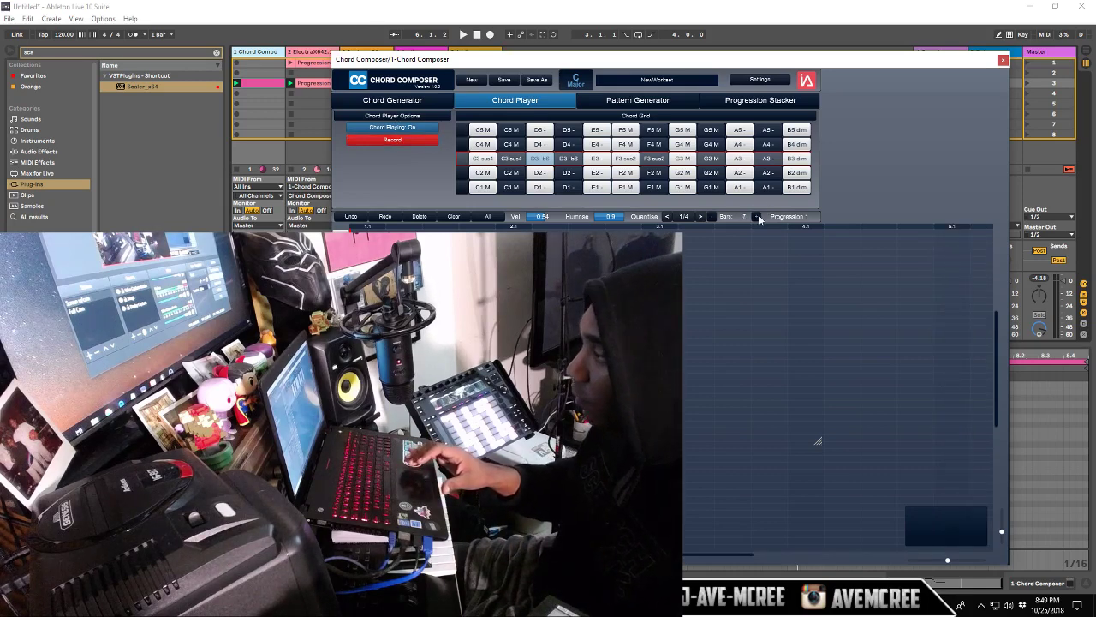
click(757, 217)
click(757, 216)
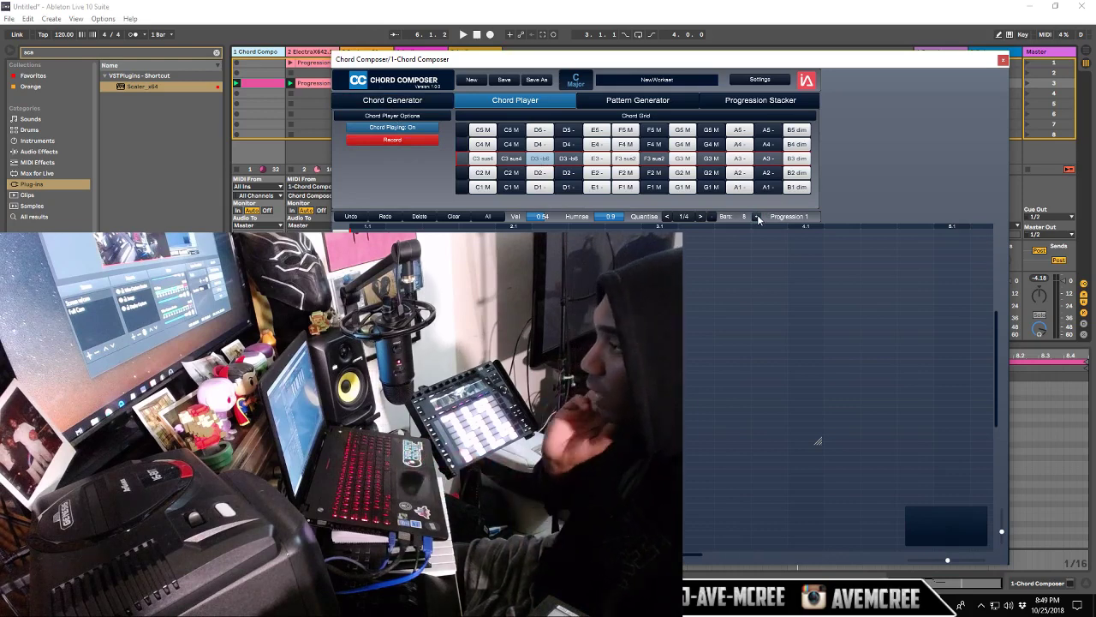
key(space)
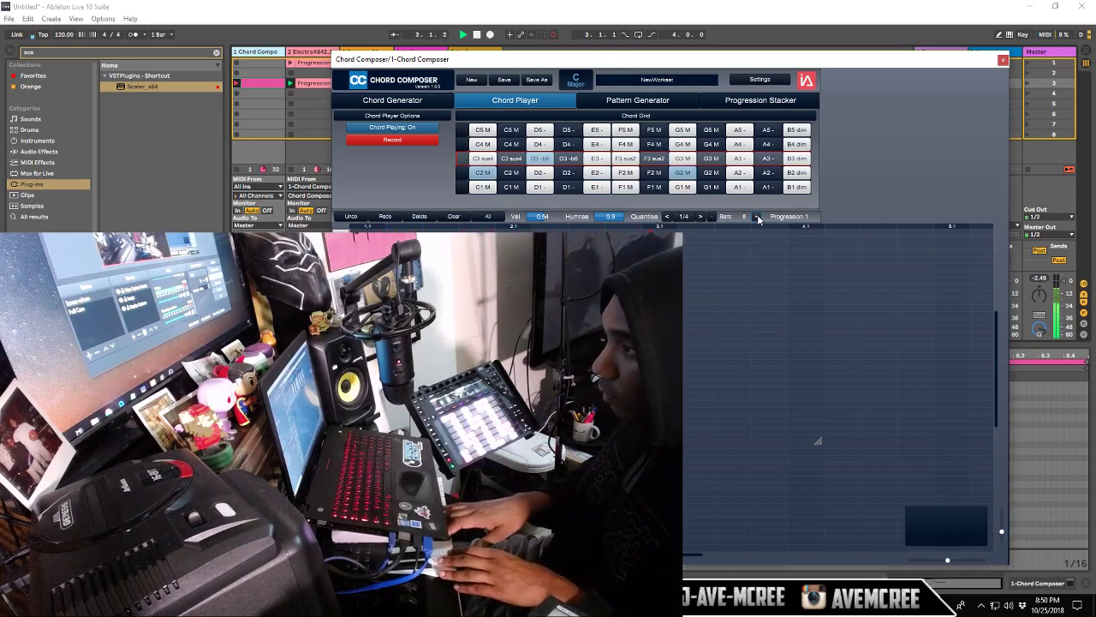
Stop playback, clear the existing MIDI notes, and record a new chord progression.
key(space)
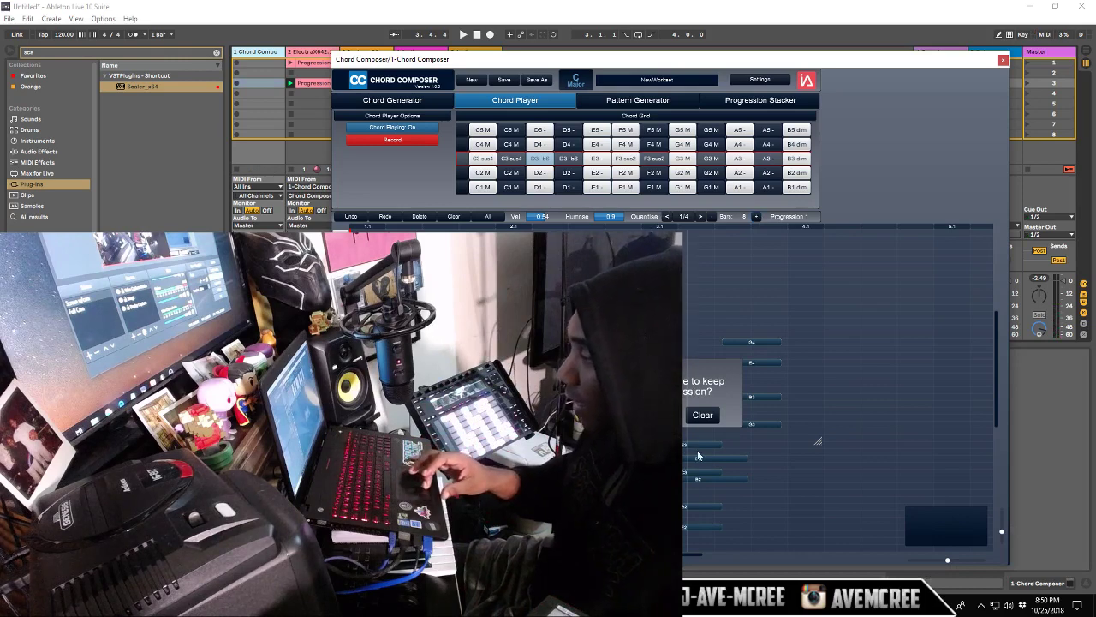
click(702, 420)
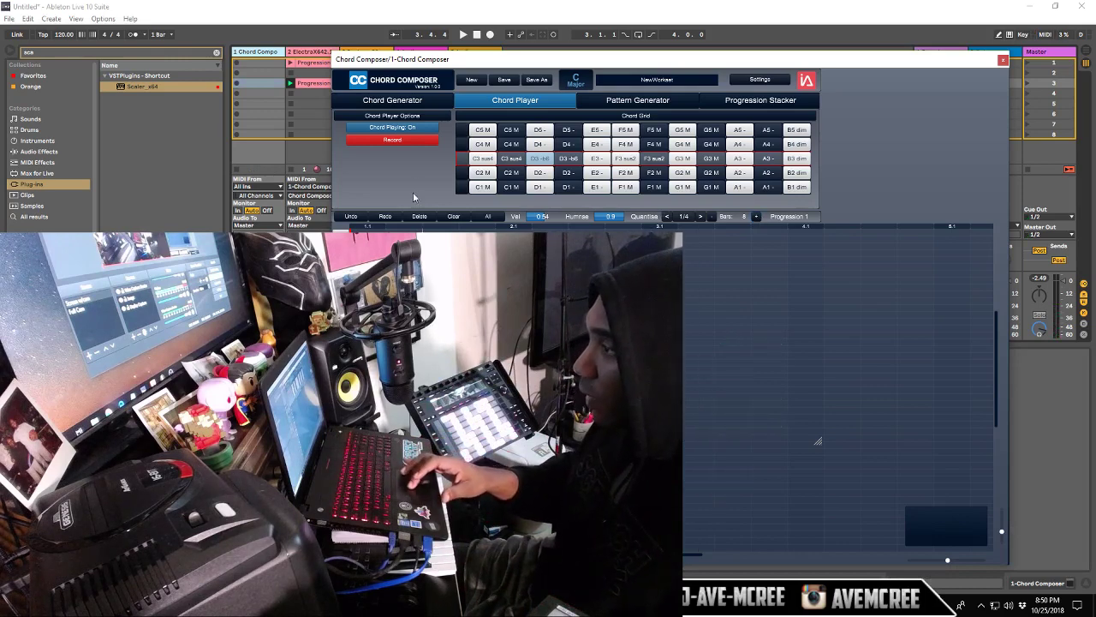
click(404, 142)
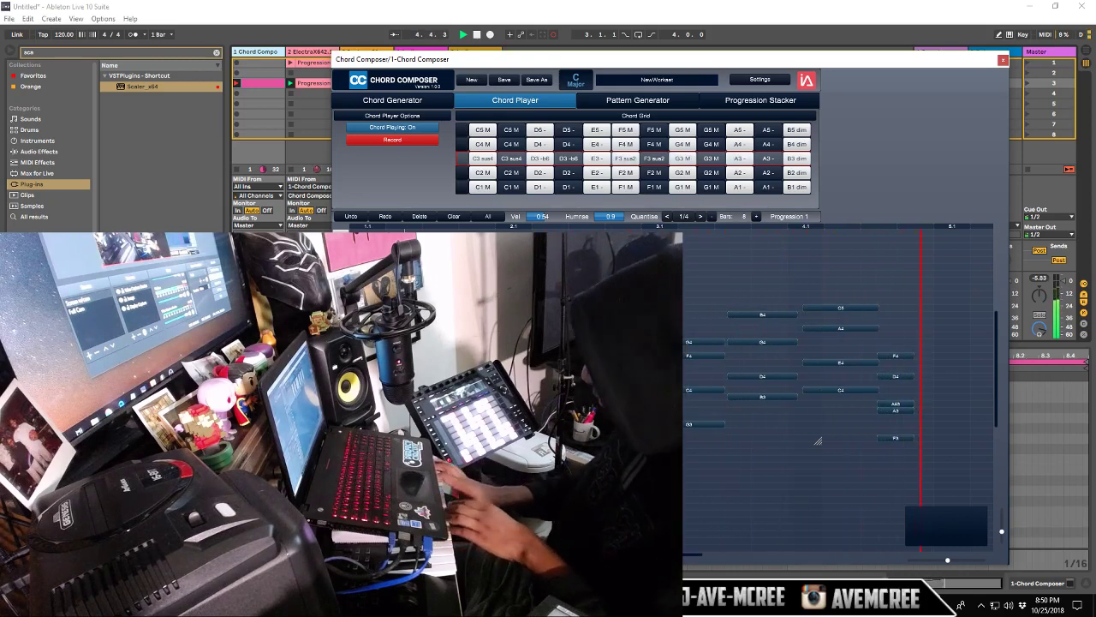
key(space)
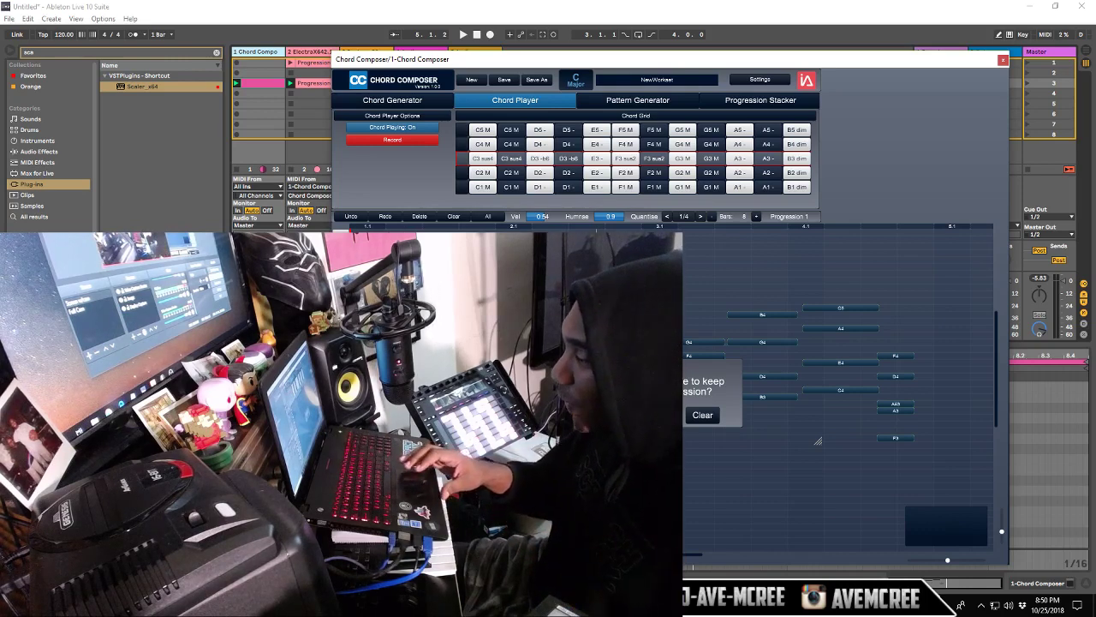
Keep the recording and drag the B2 dim chord's D4 note into the next slot.
key(Return)
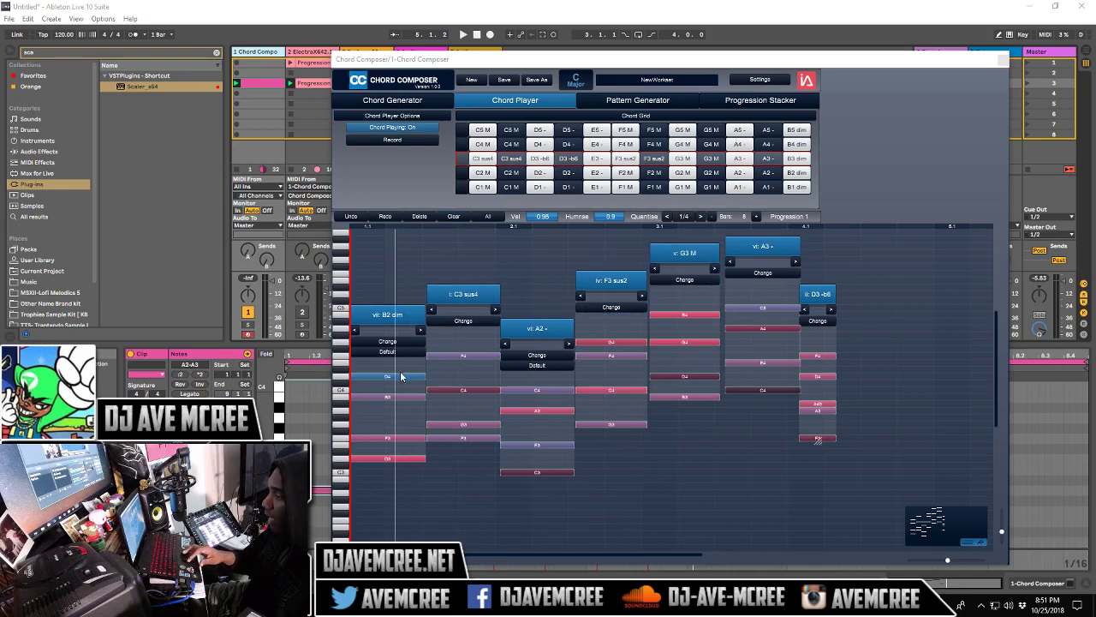
click(492, 217)
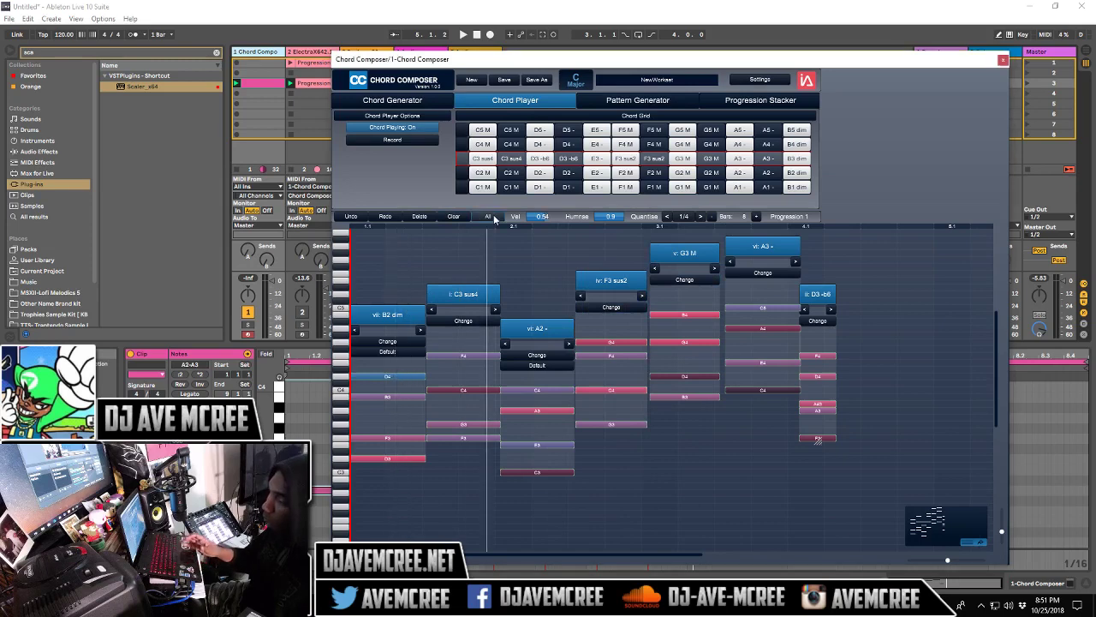
click(388, 378)
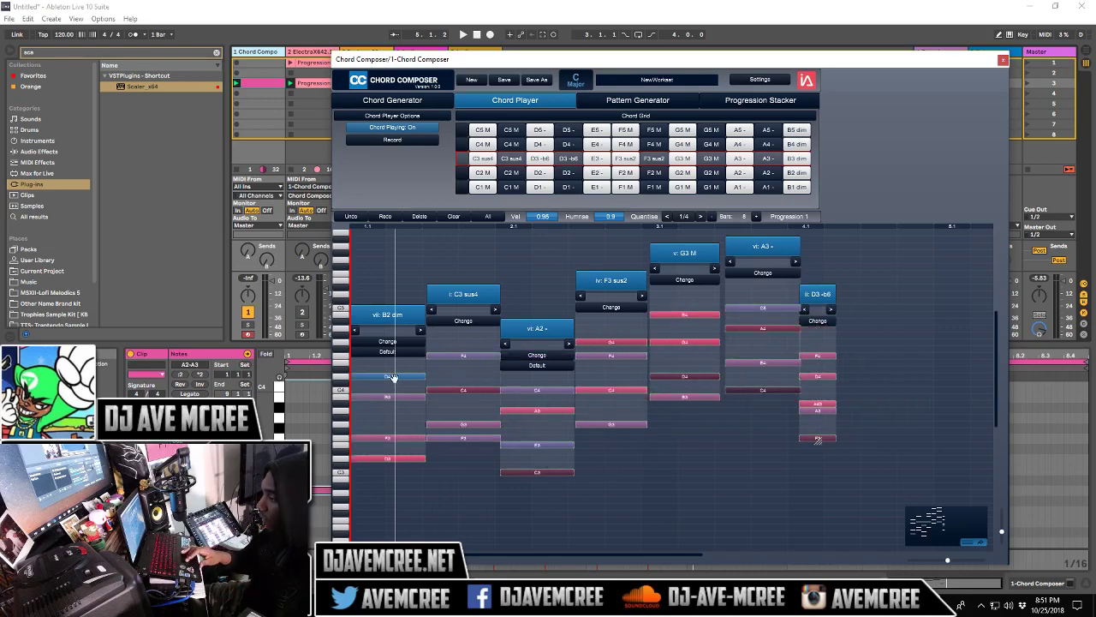
drag(394, 377, 478, 389)
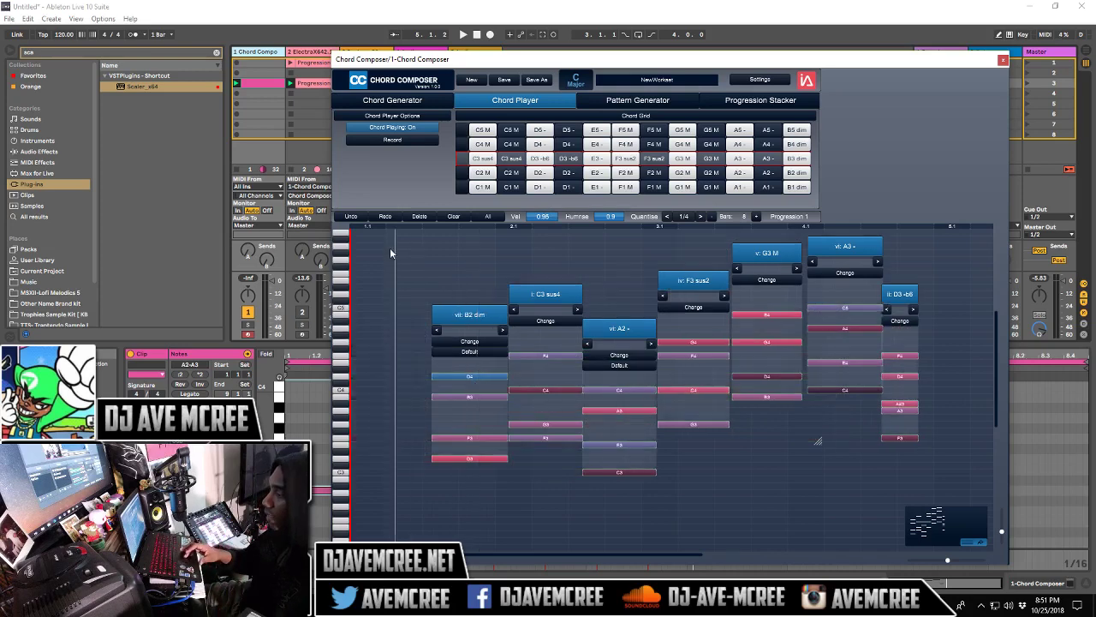
Undo back to the quarter-note A3, F3 sus2, G3 M, D3 -b6 pattern and delete track 1's clip.
click(352, 218)
click(352, 217)
click(352, 217)
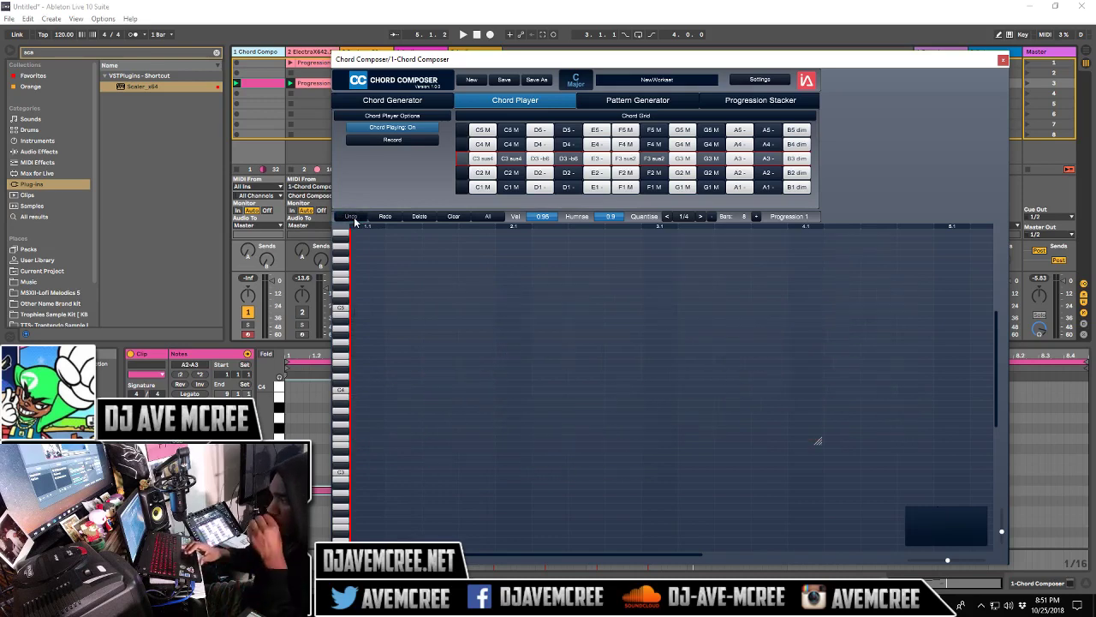
click(352, 216)
click(352, 217)
click(352, 217)
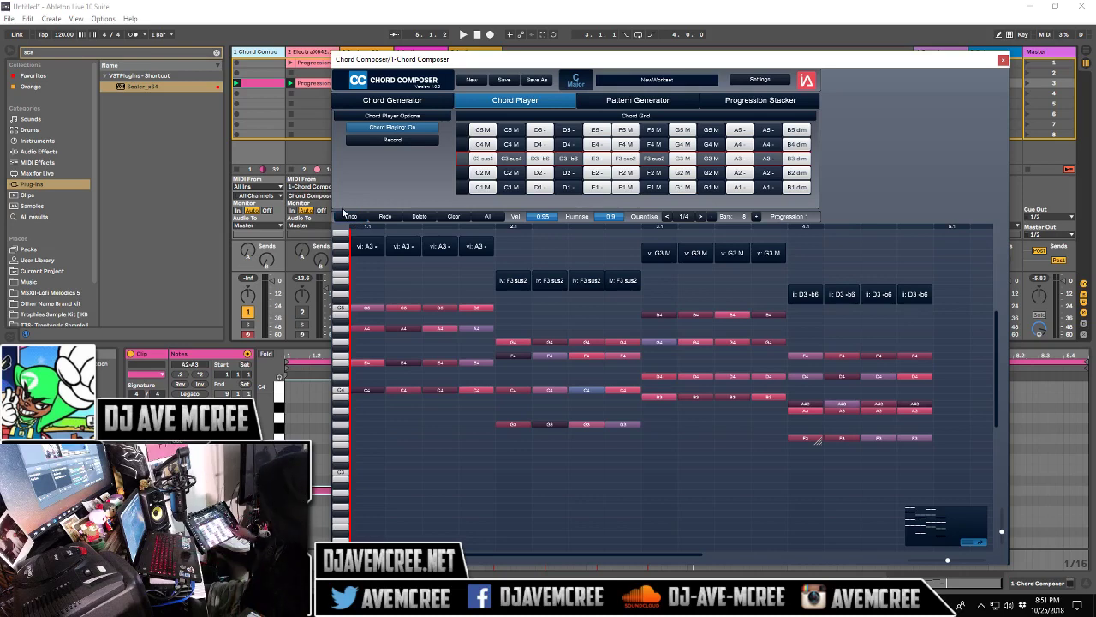
key(Delete)
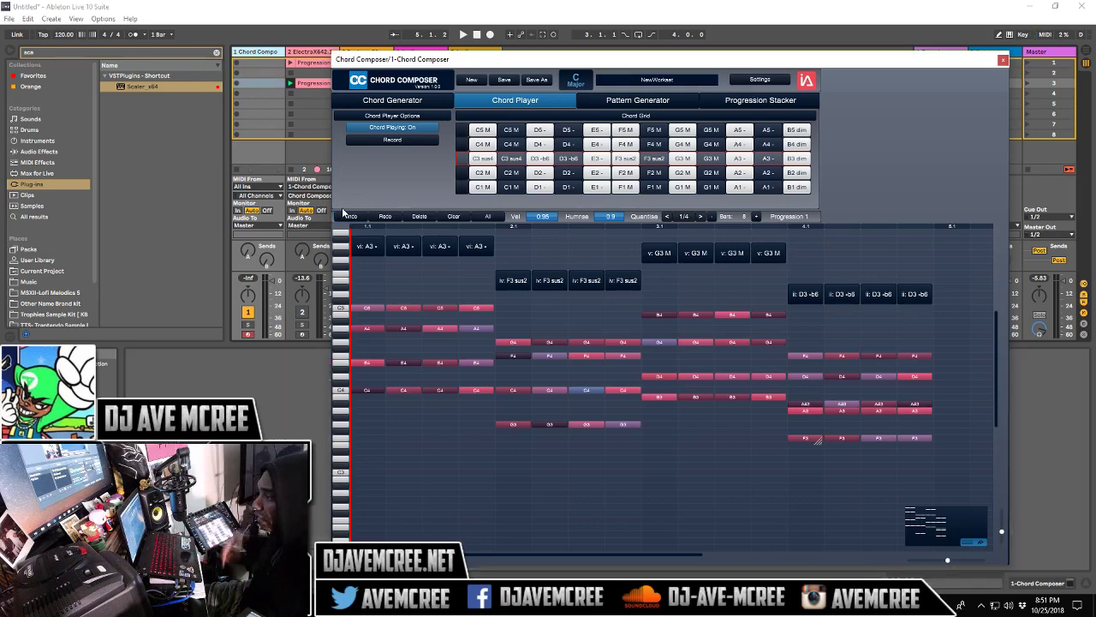
In the Pattern Generator, try 1/2 and 1/1 default chord lengths and lower velocity to 0.81.
click(603, 101)
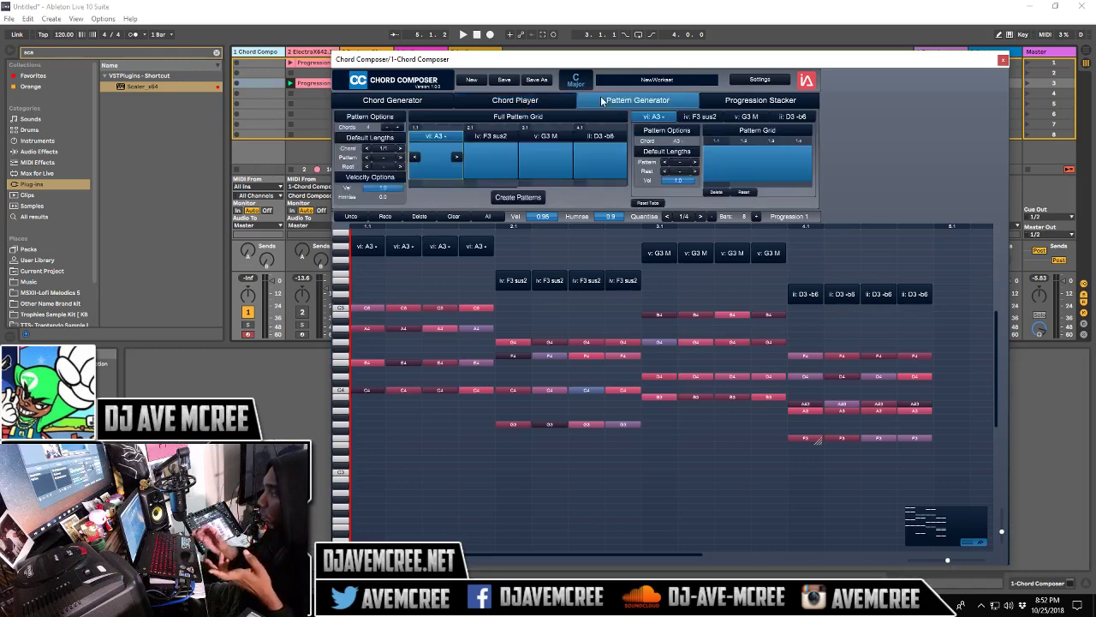
click(552, 103)
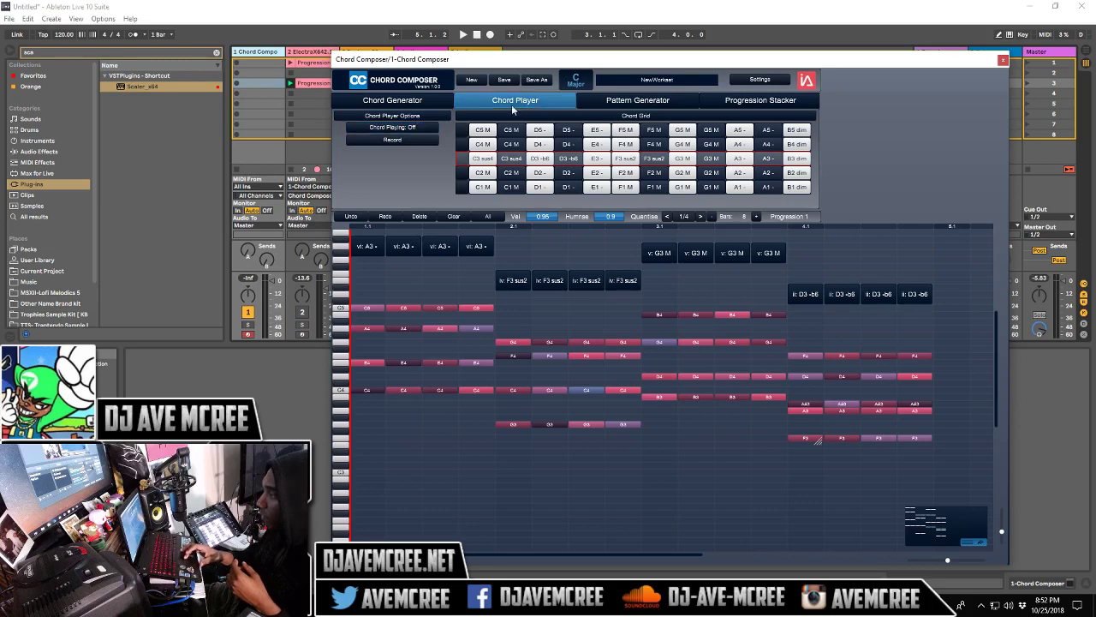
click(615, 101)
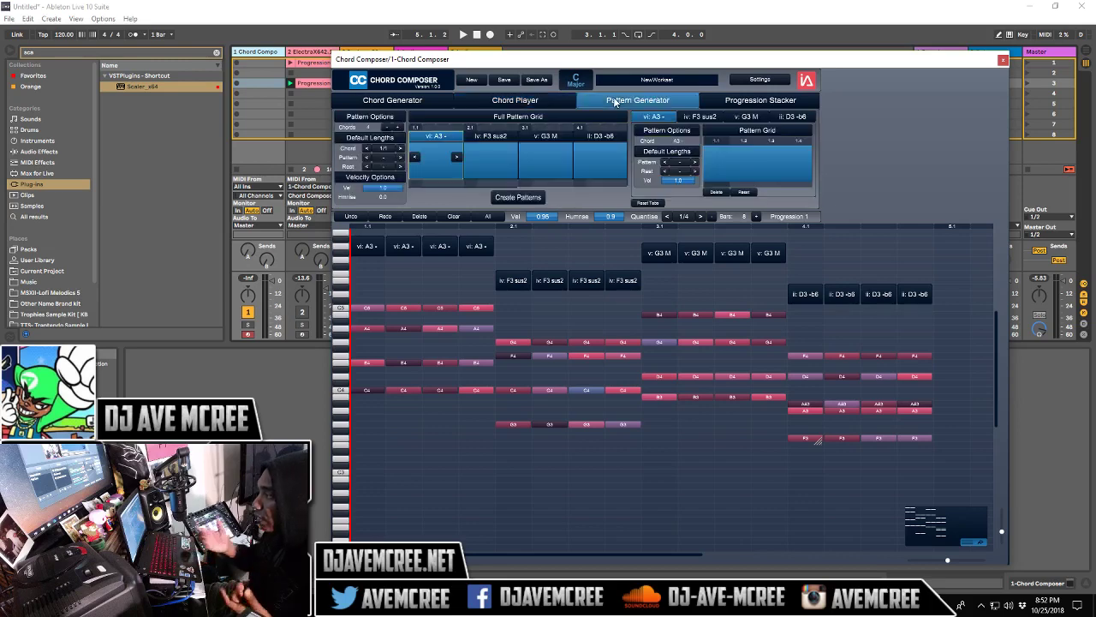
click(400, 149)
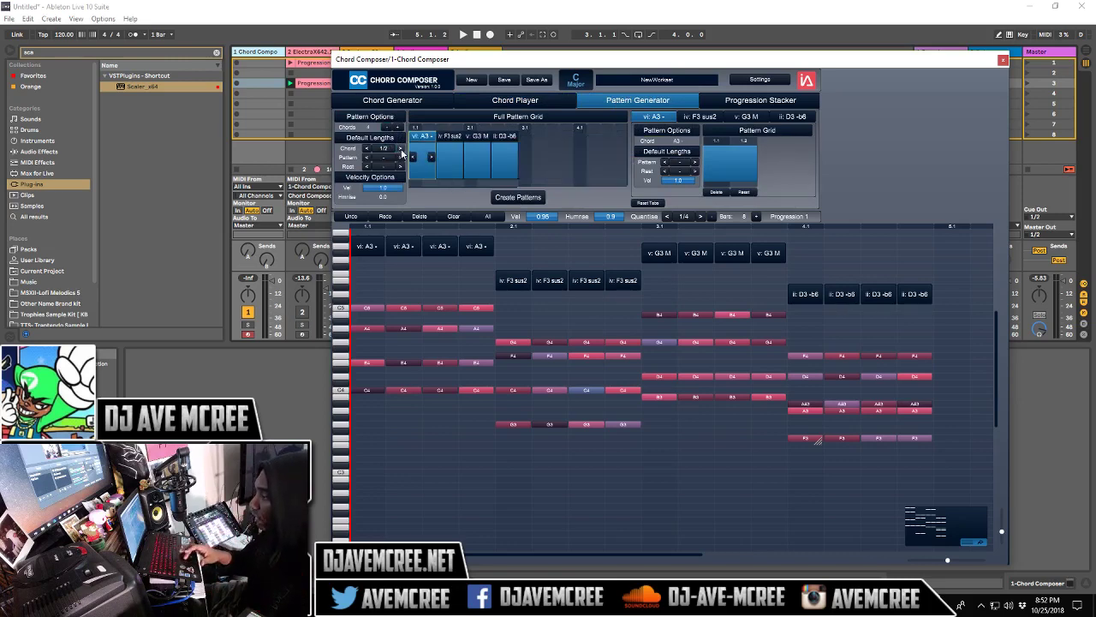
click(400, 149)
click(400, 149)
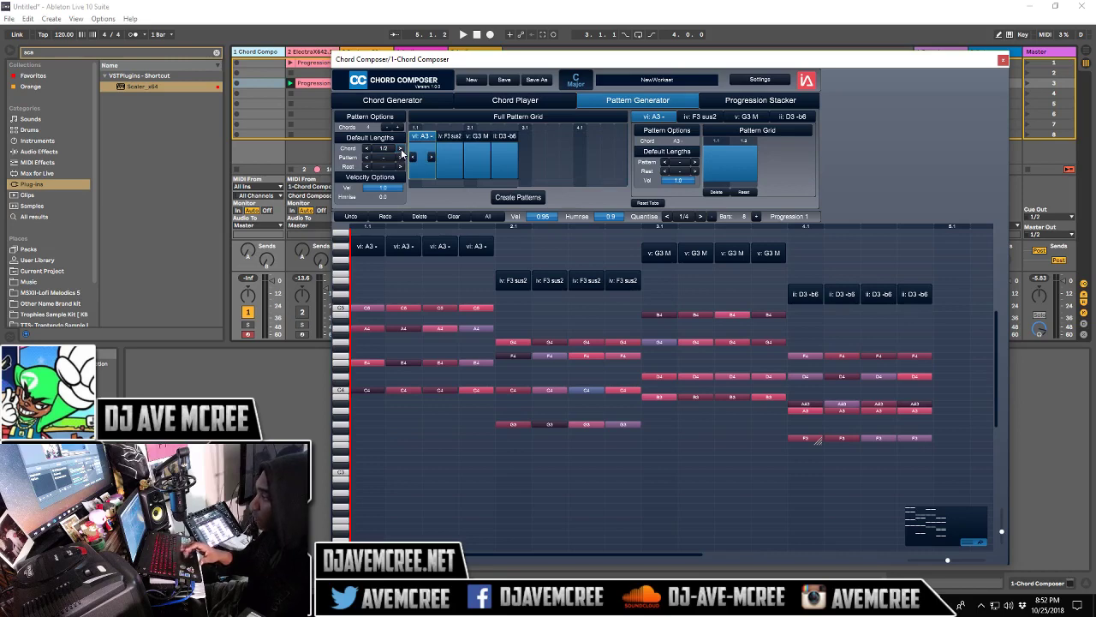
click(400, 149)
click(400, 149)
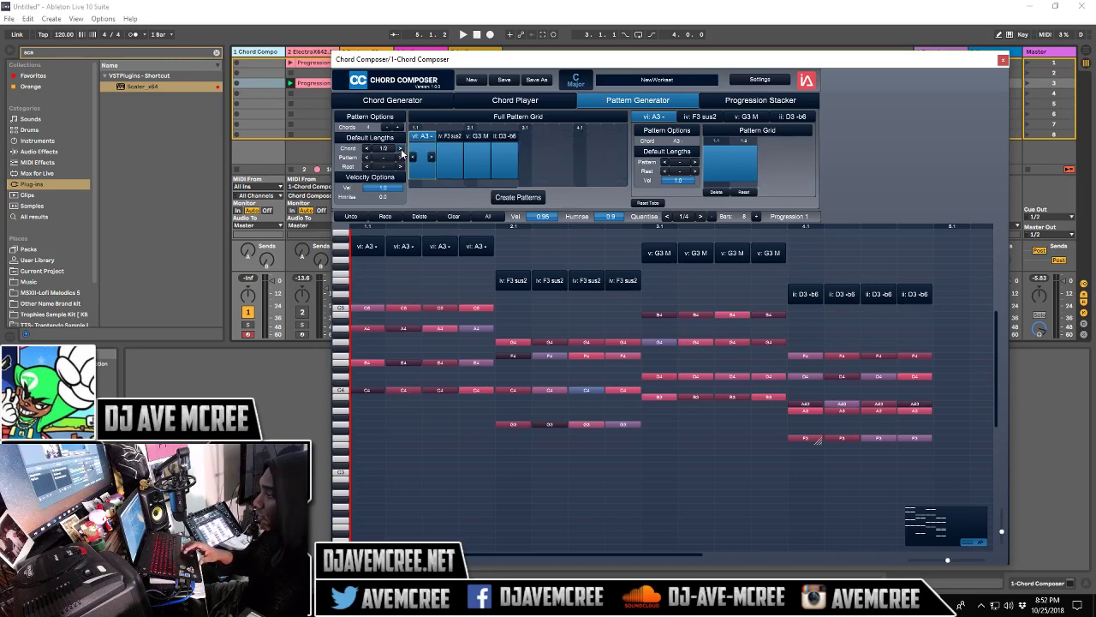
drag(400, 191, 396, 194)
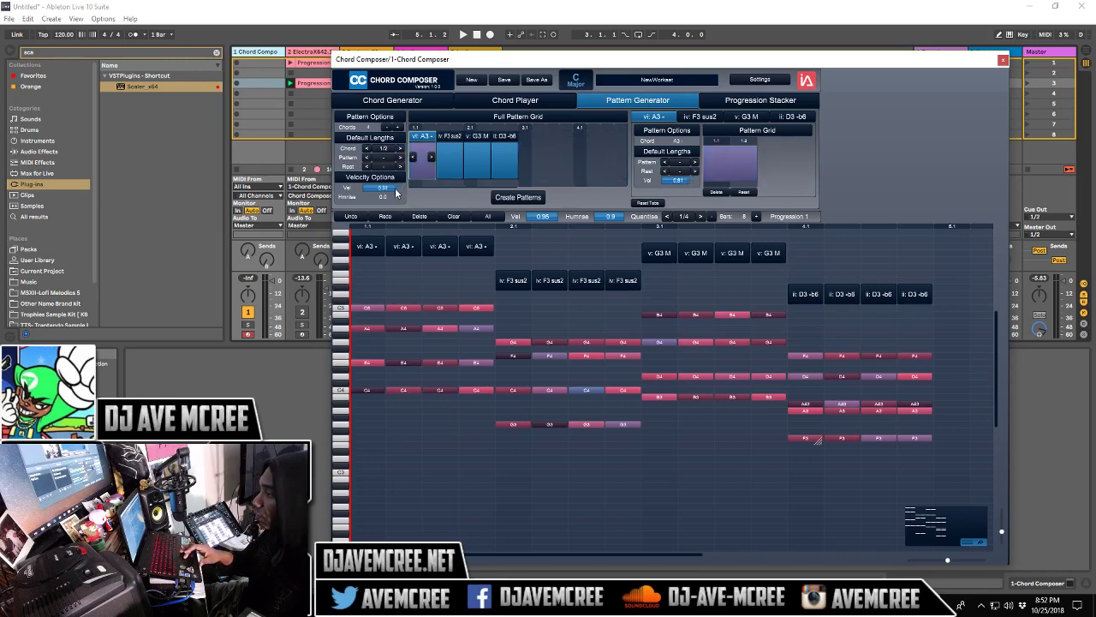
Select the iv: F3 sus2 and v: G3 M chords and set the default chord length to 1/1.
click(450, 137)
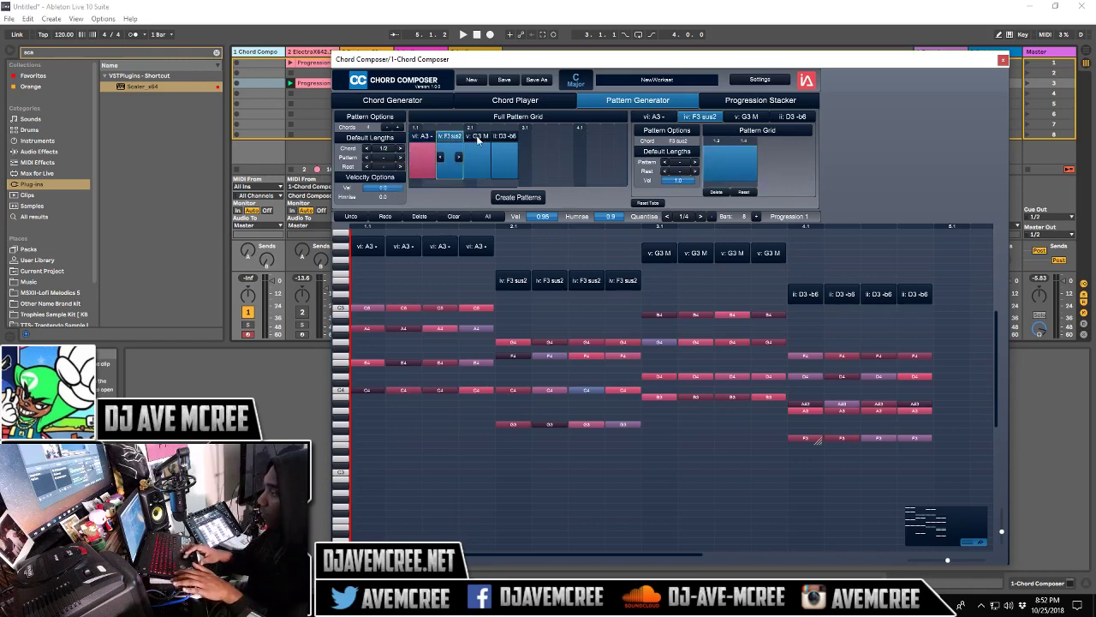
click(478, 137)
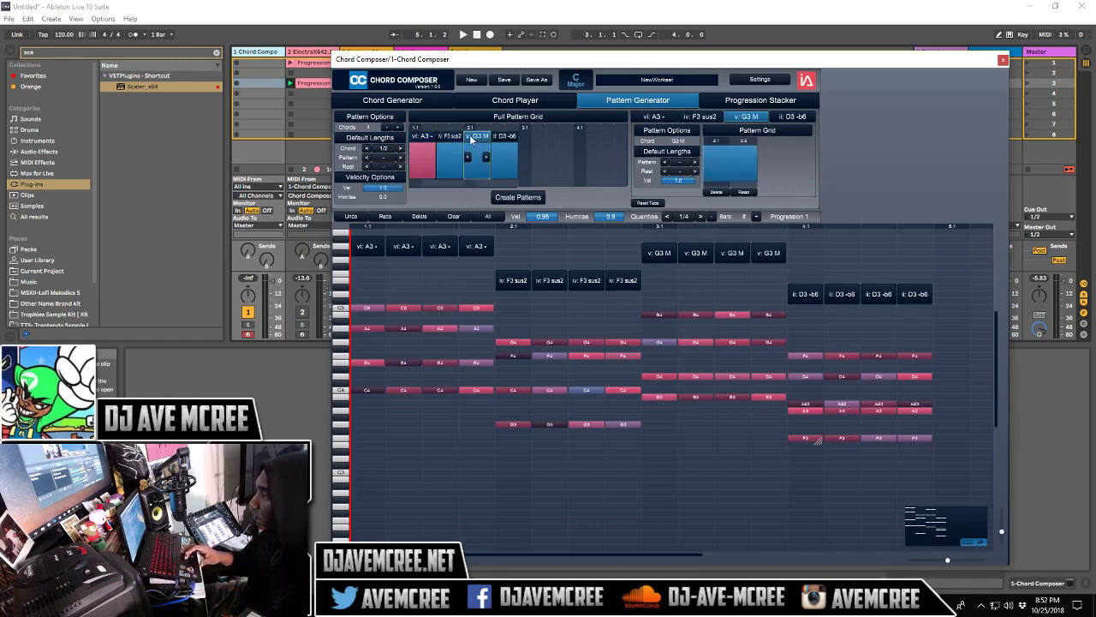
click(459, 139)
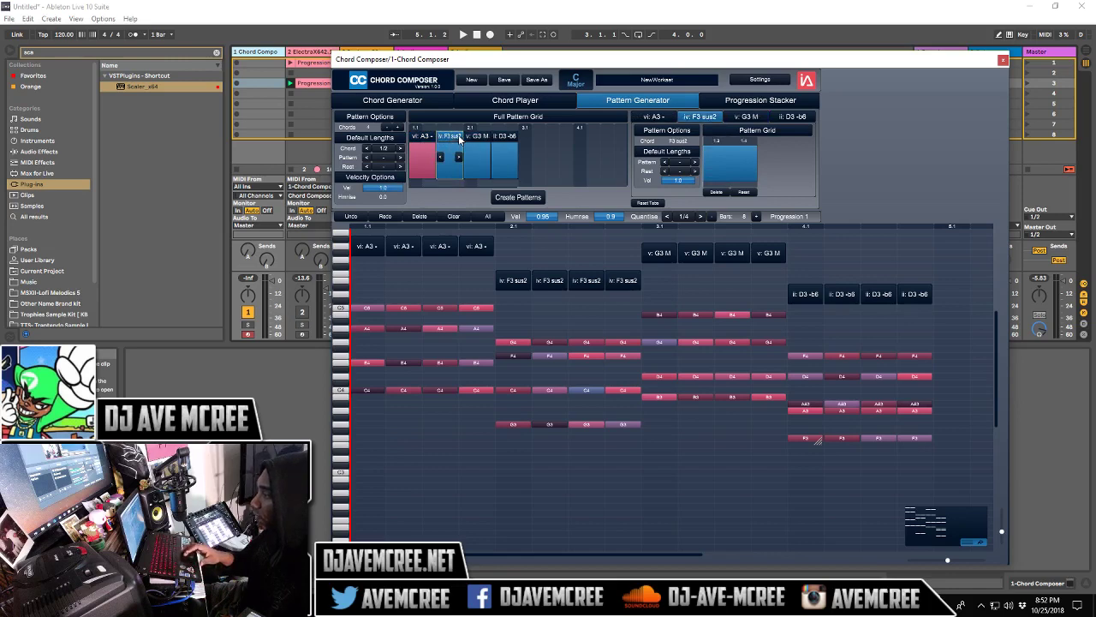
click(400, 149)
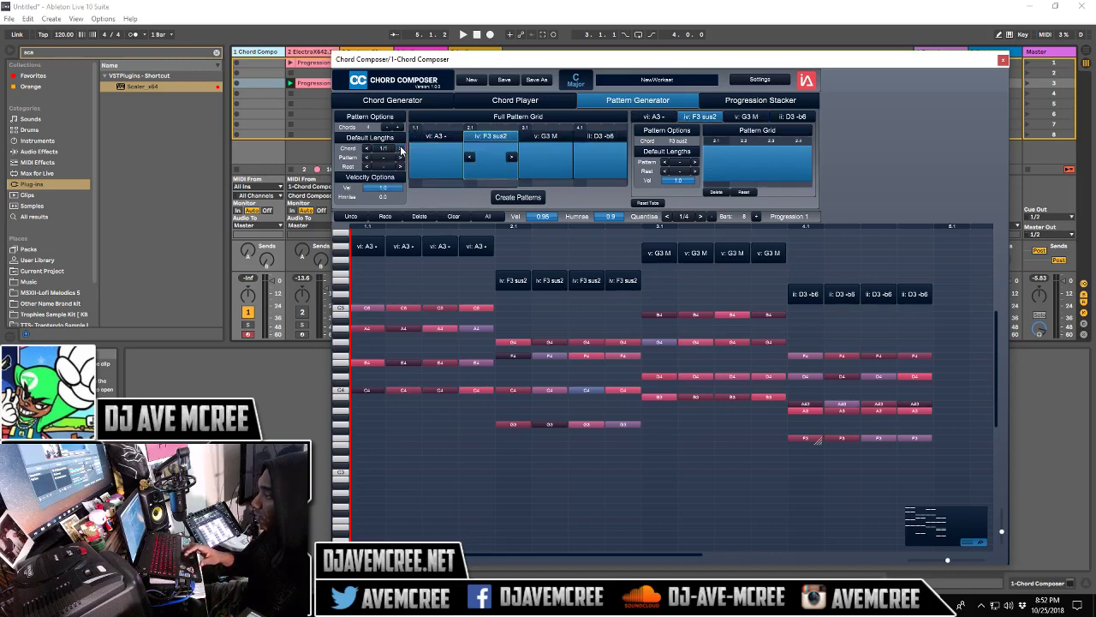
click(400, 149)
click(400, 149)
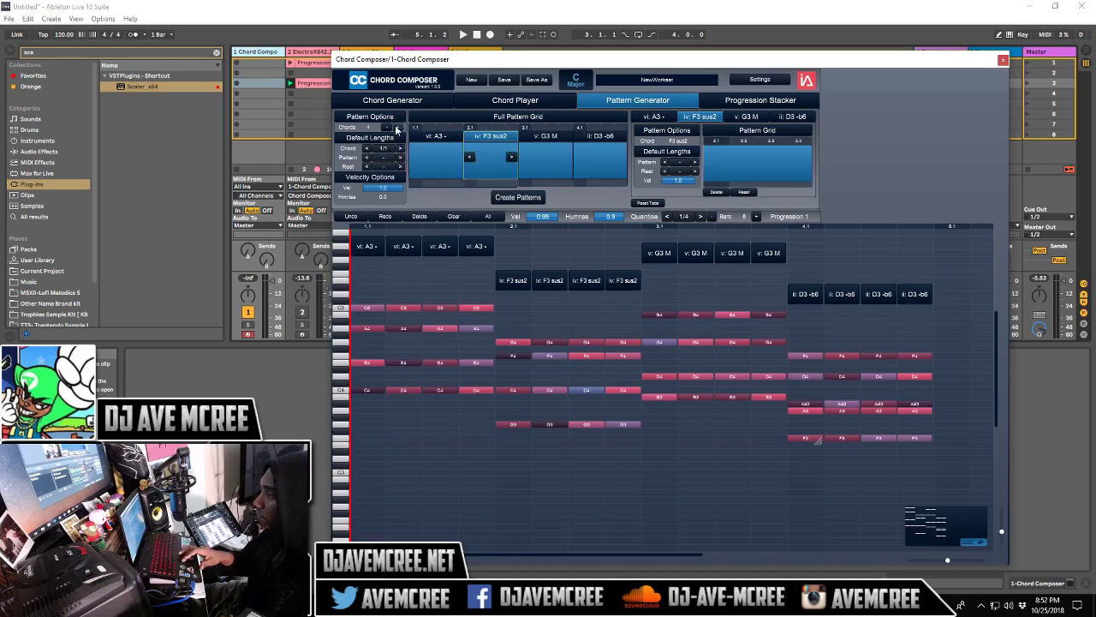
Raise the pattern's chord count to 8 and add 0.08 humanise.
click(399, 127)
click(399, 127)
click(399, 127)
click(399, 127)
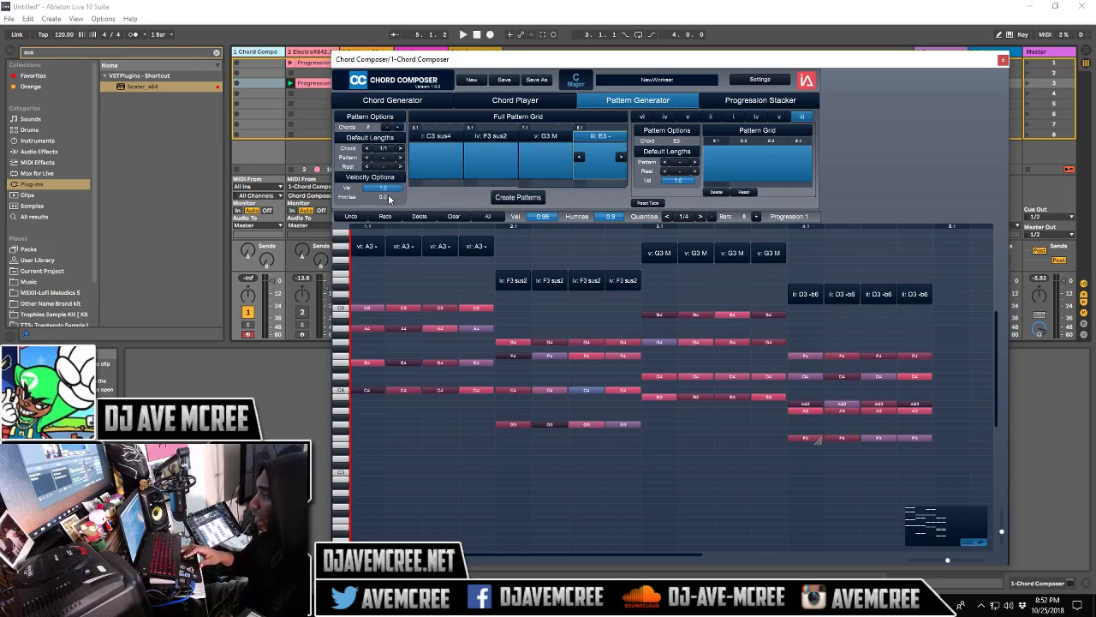
mouse_move(389, 199)
mouse_down()
mouse_move(403, 199)
mouse_move(387, 188)
mouse_up()
click(436, 142)
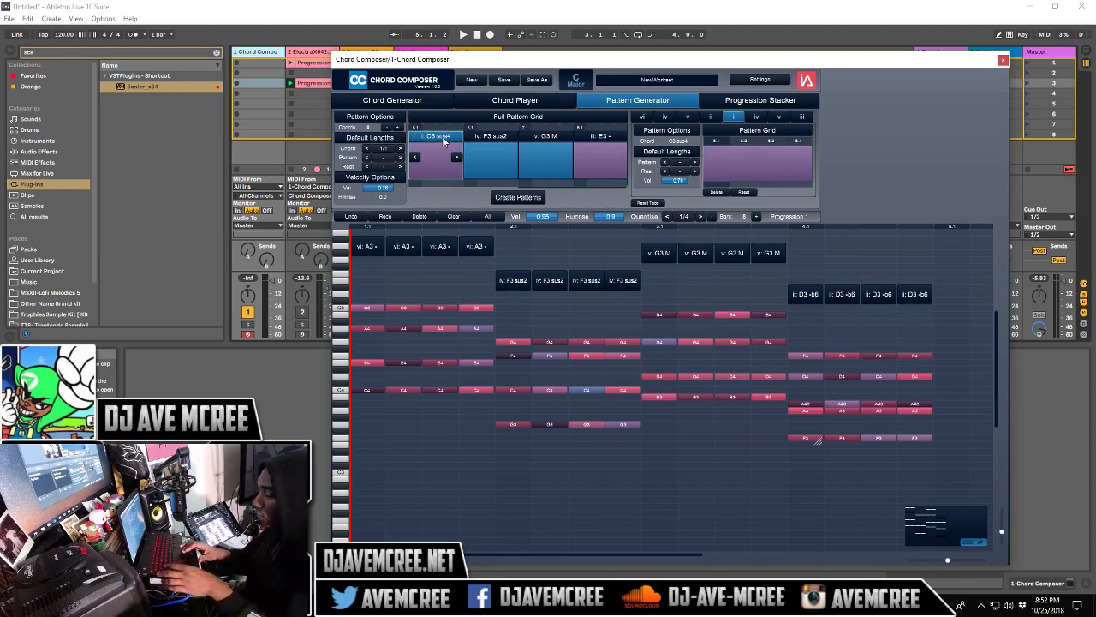
key(ctrl+alt+p)
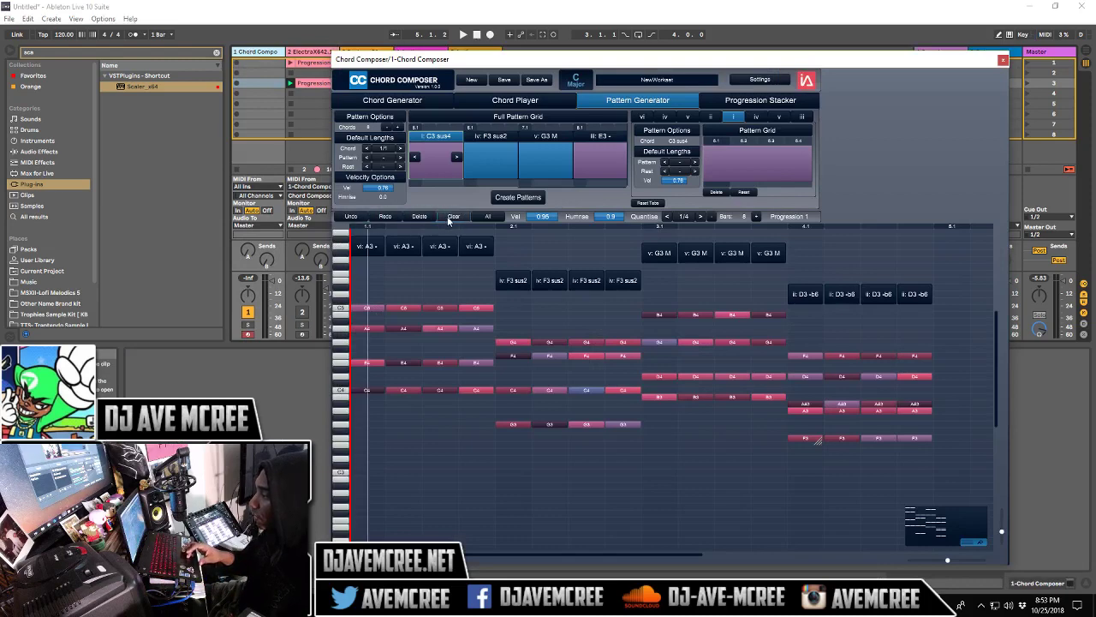
Select all chord blocks and change the third chord to iv: F3 sus2.
click(483, 217)
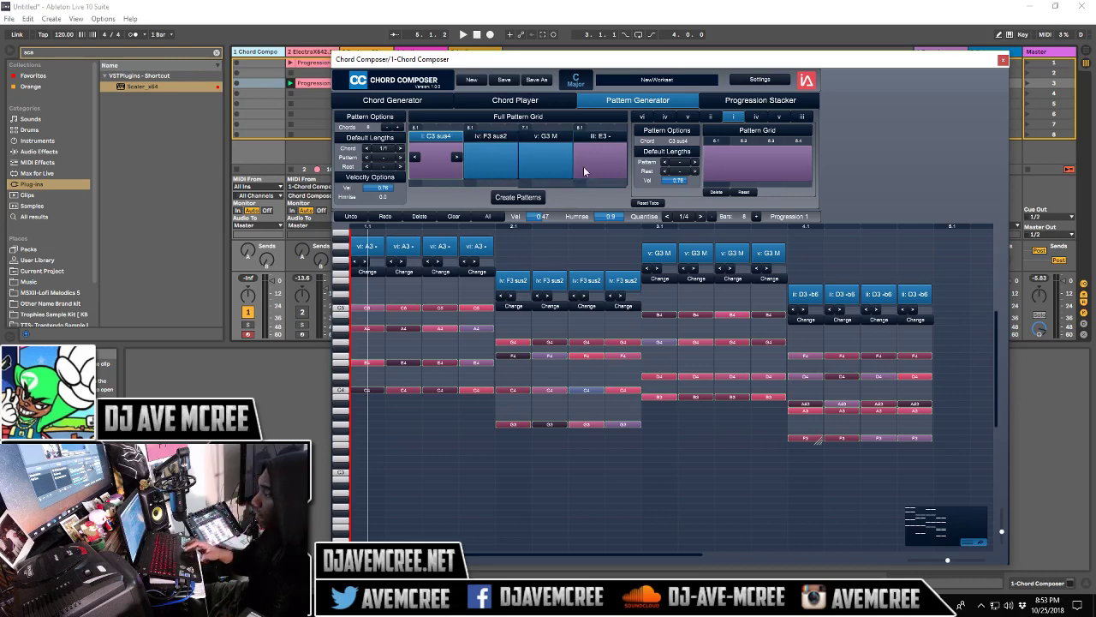
click(486, 135)
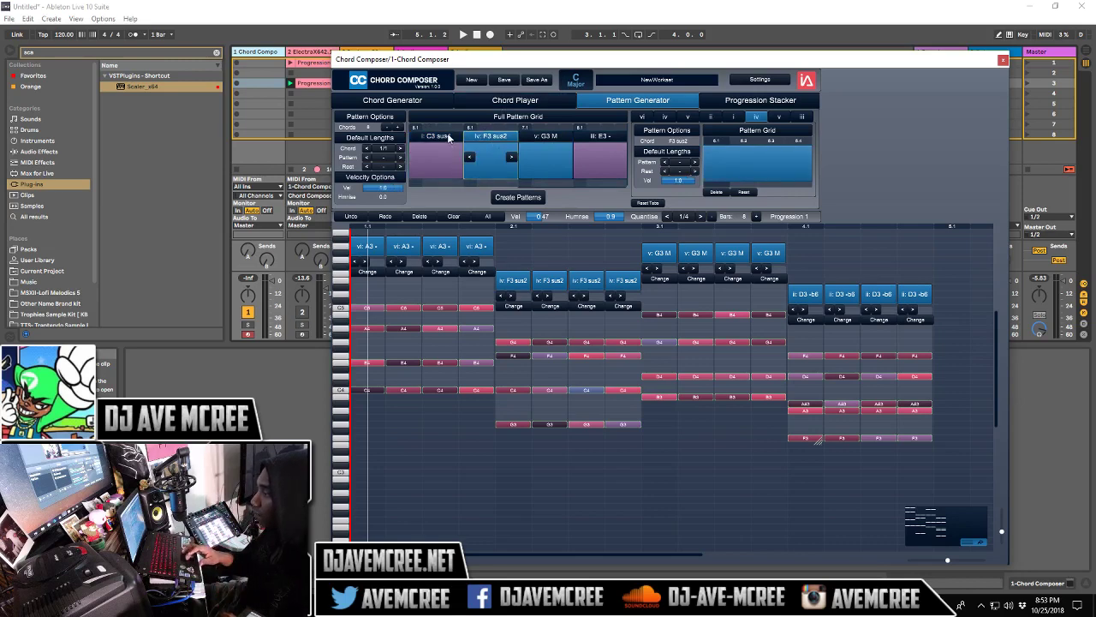
click(451, 138)
click(540, 137)
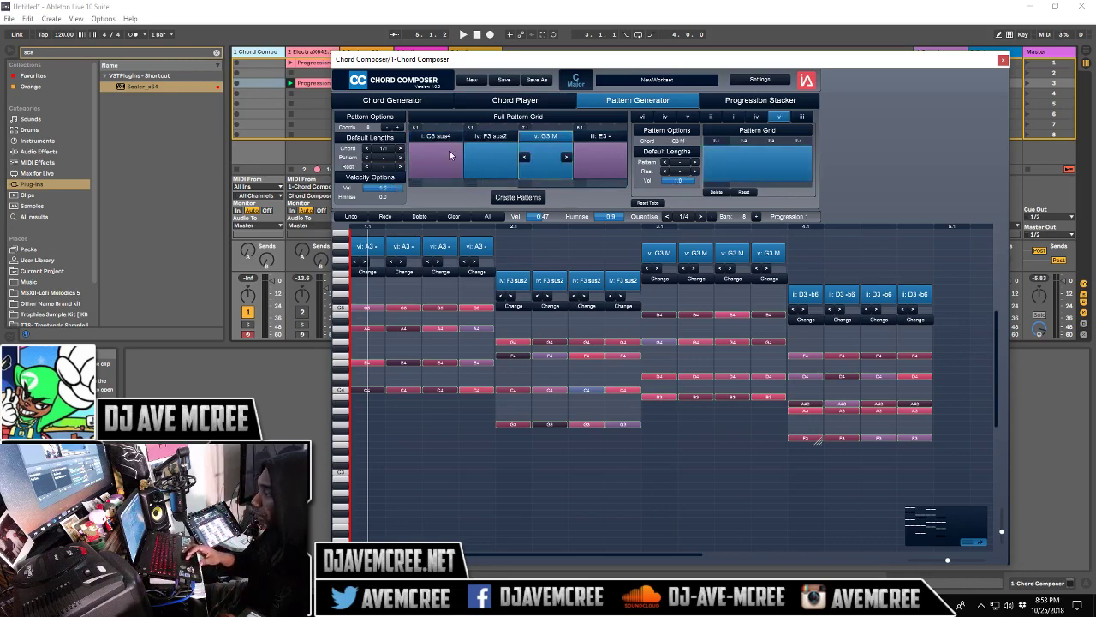
click(523, 156)
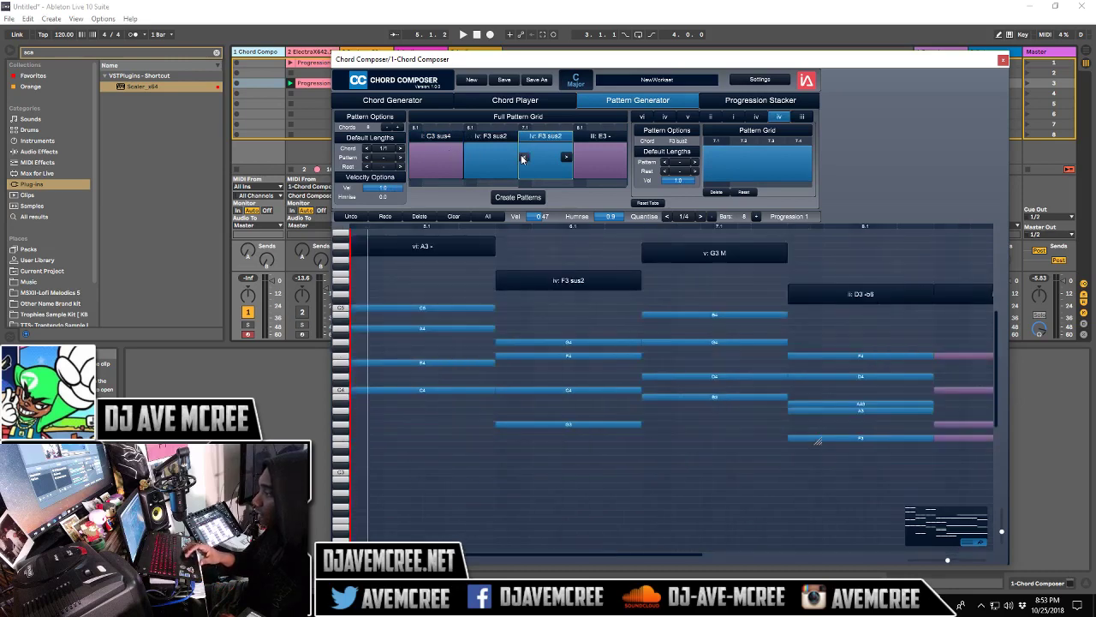
Audition the chord patterns and give the G3 M chord a 1/4 note pattern.
click(524, 157)
key(space)
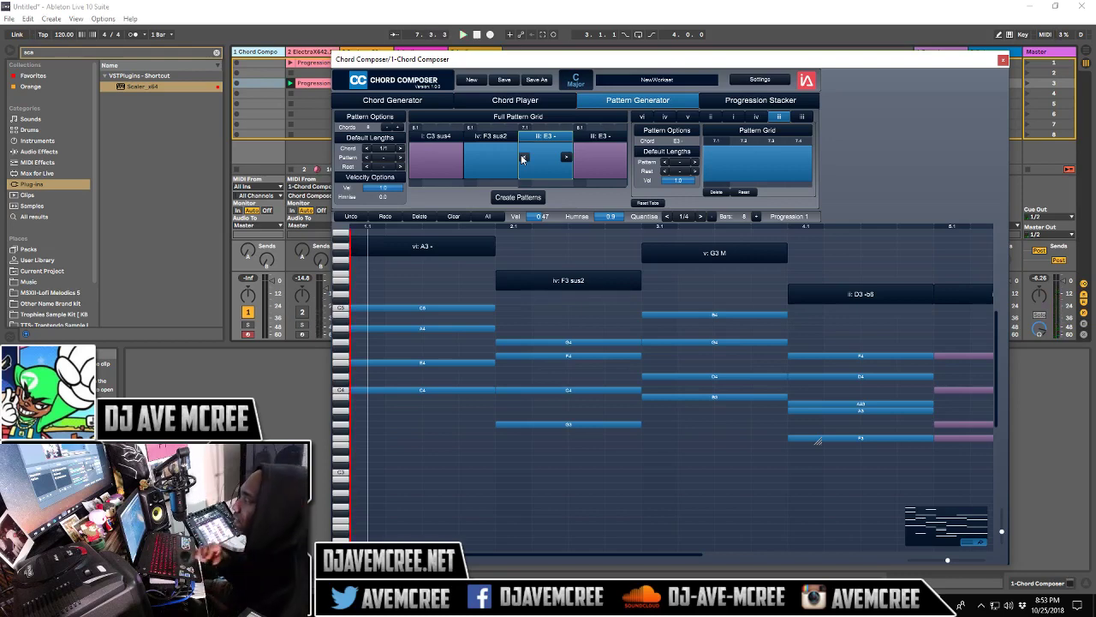
click(644, 116)
click(665, 116)
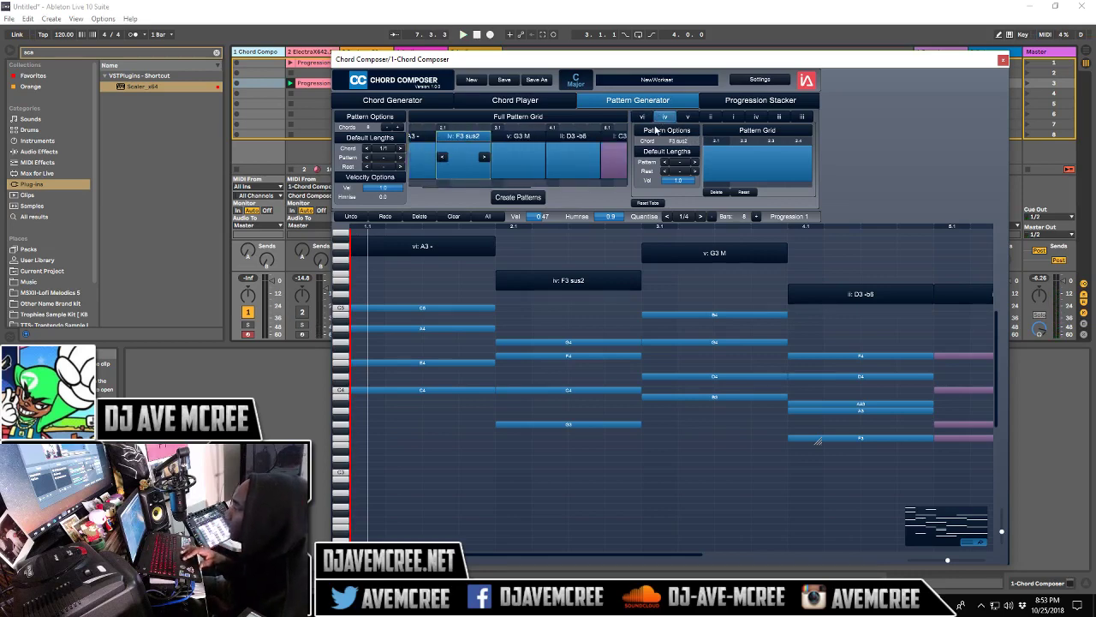
click(694, 162)
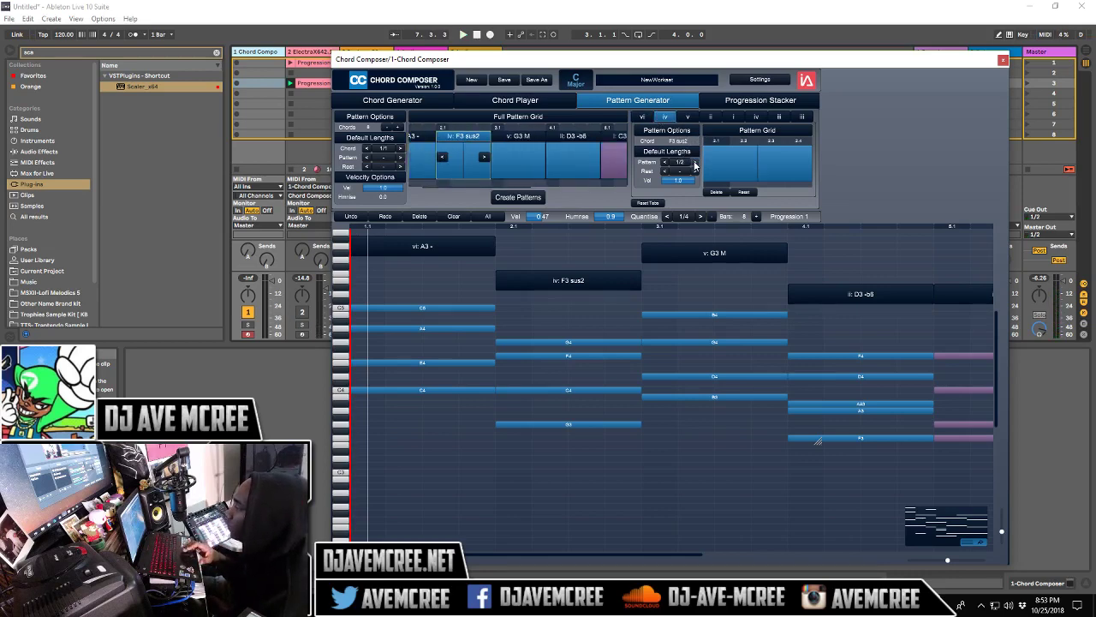
click(695, 162)
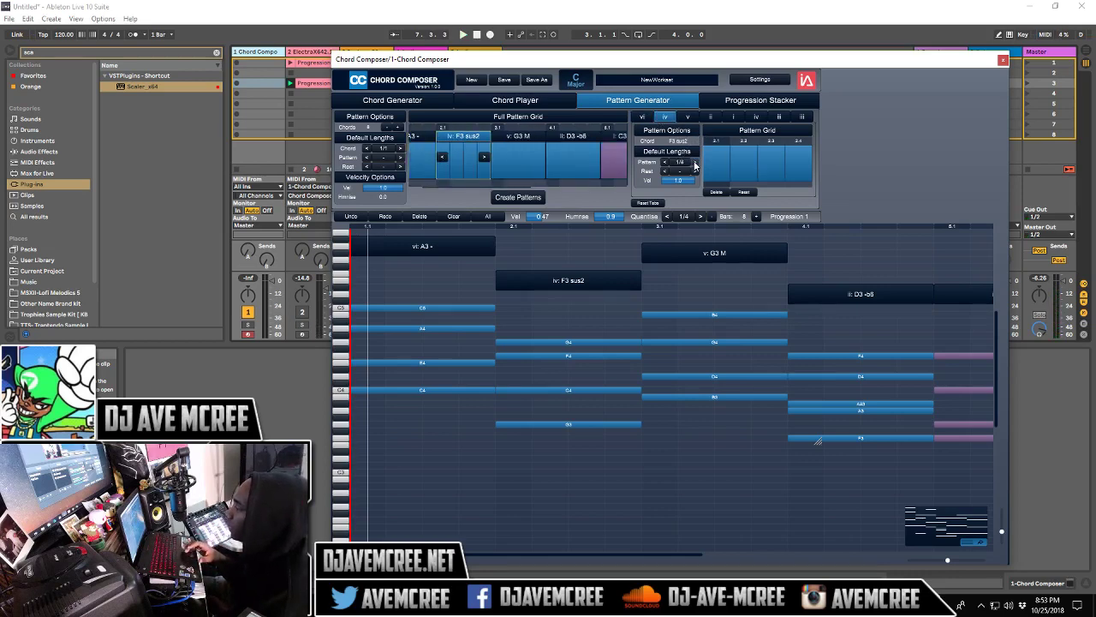
click(517, 141)
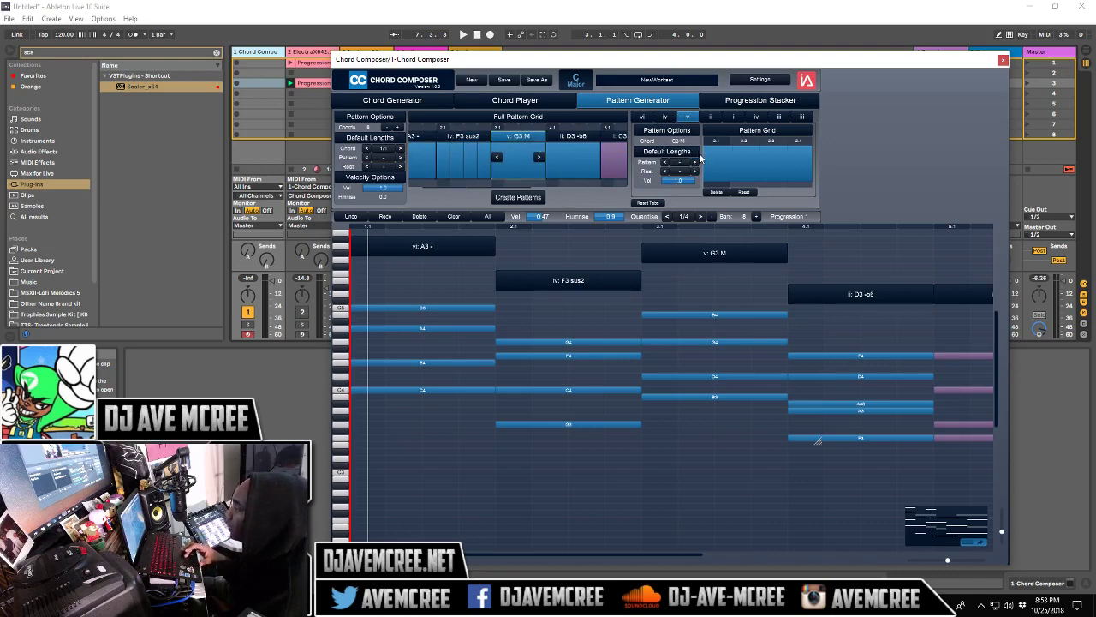
click(695, 162)
Give the E3 chord four quarter-note hits with 1/16 rests and velocity lowered to 0.55.
click(802, 118)
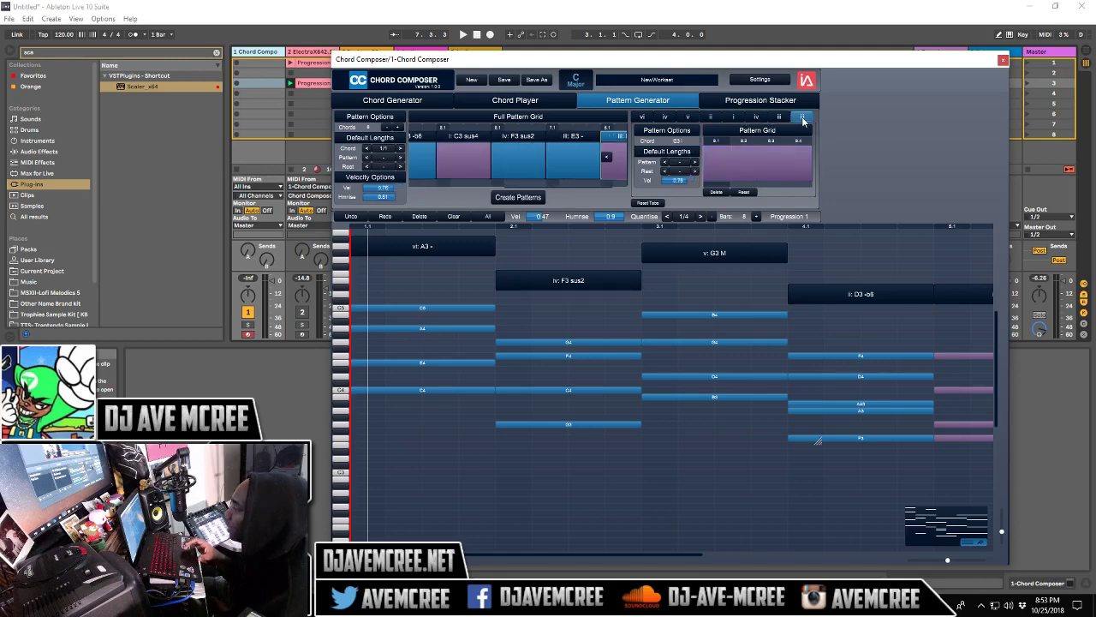
click(695, 163)
click(694, 162)
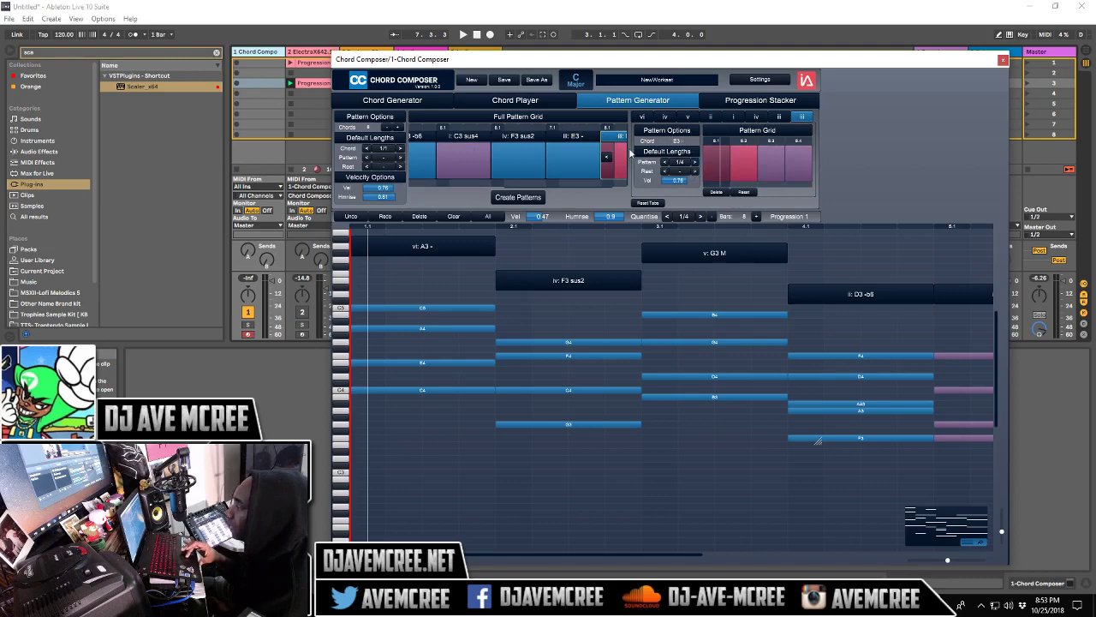
click(575, 141)
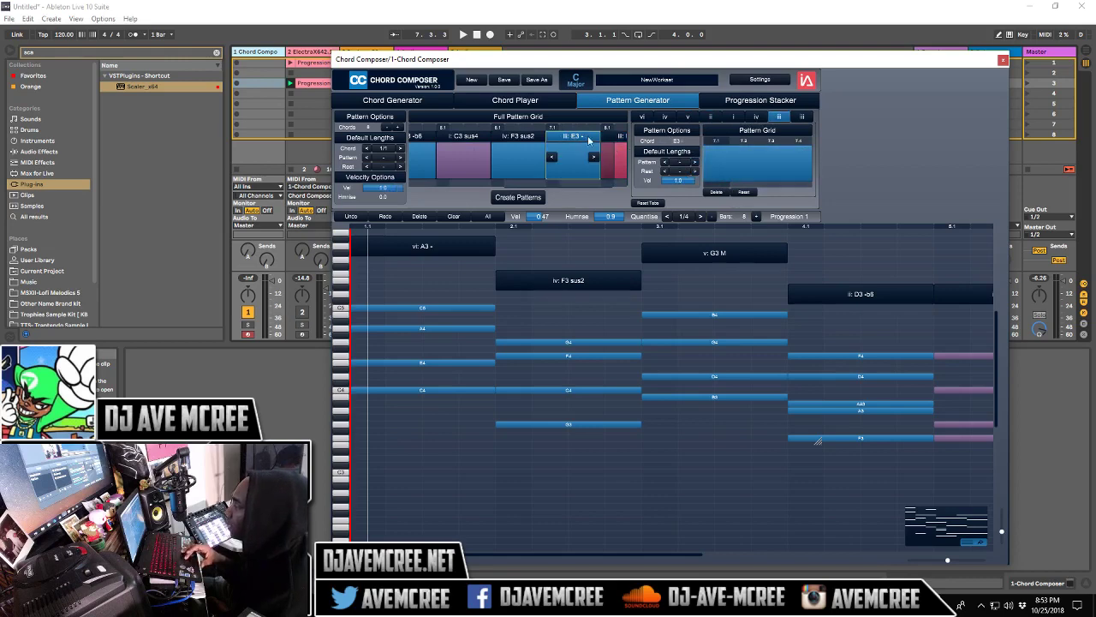
click(694, 171)
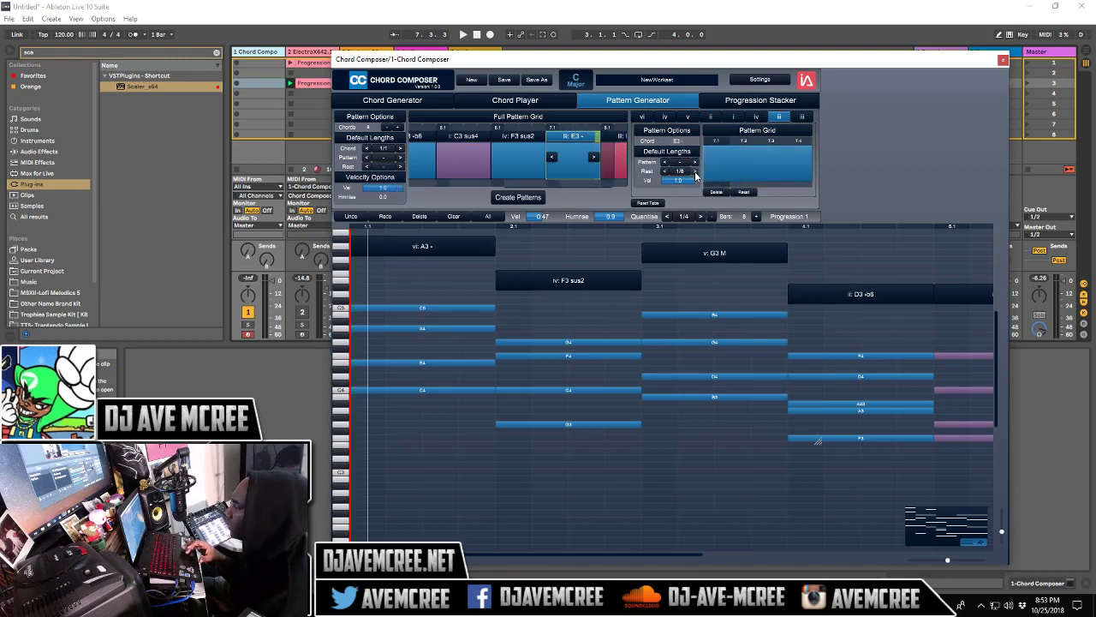
click(695, 163)
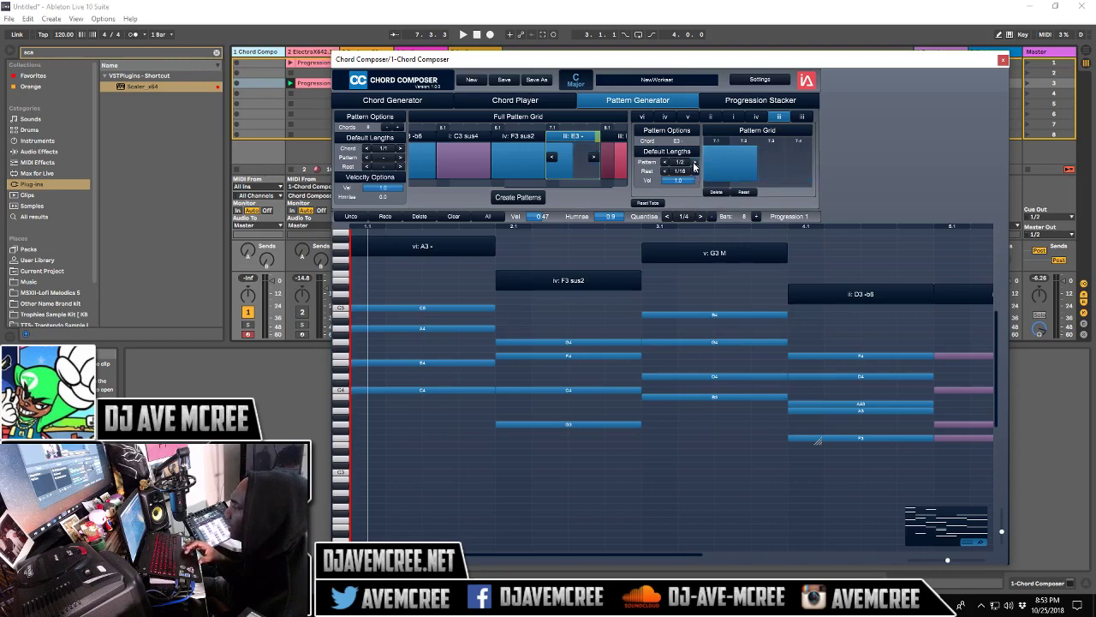
click(694, 163)
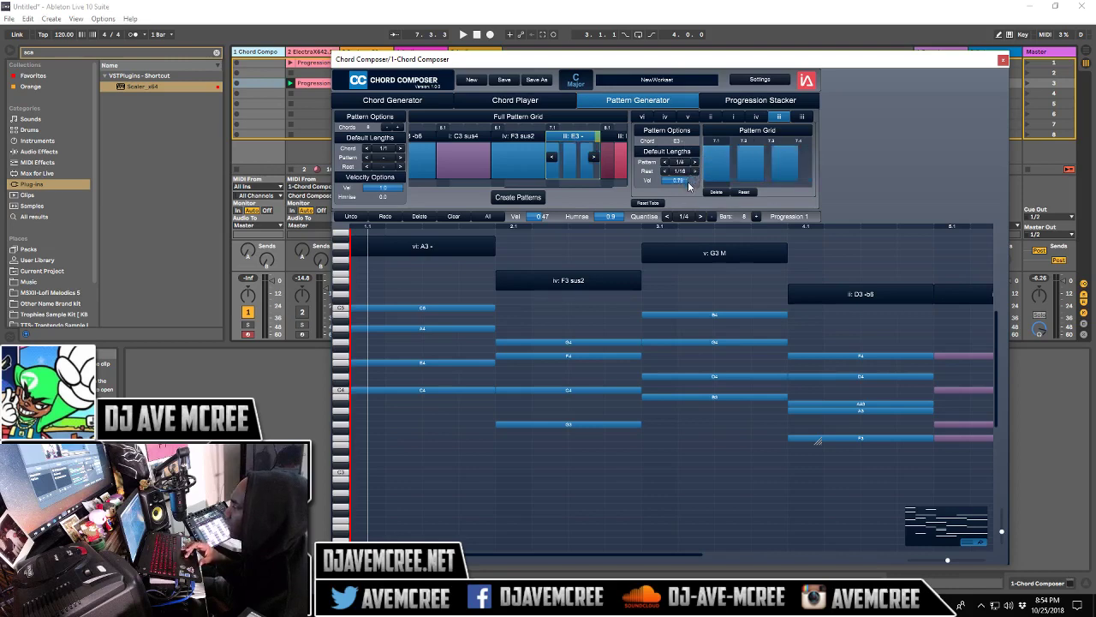
drag(687, 185, 681, 189)
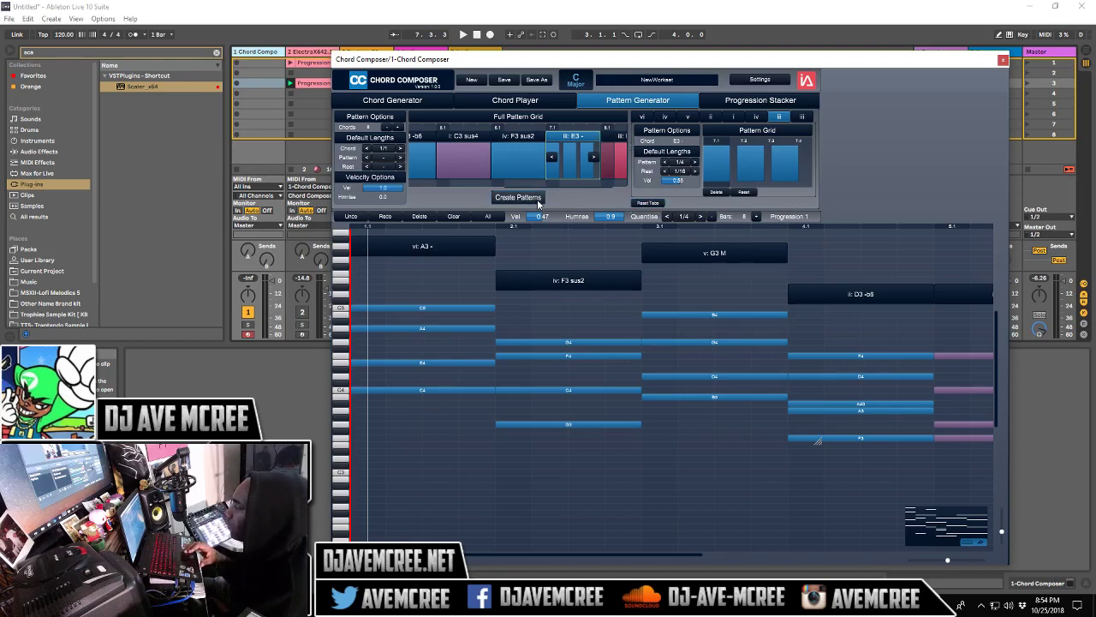
Create patterns, play from bar 3, and select bar 2's second F3 sus2 block.
click(498, 198)
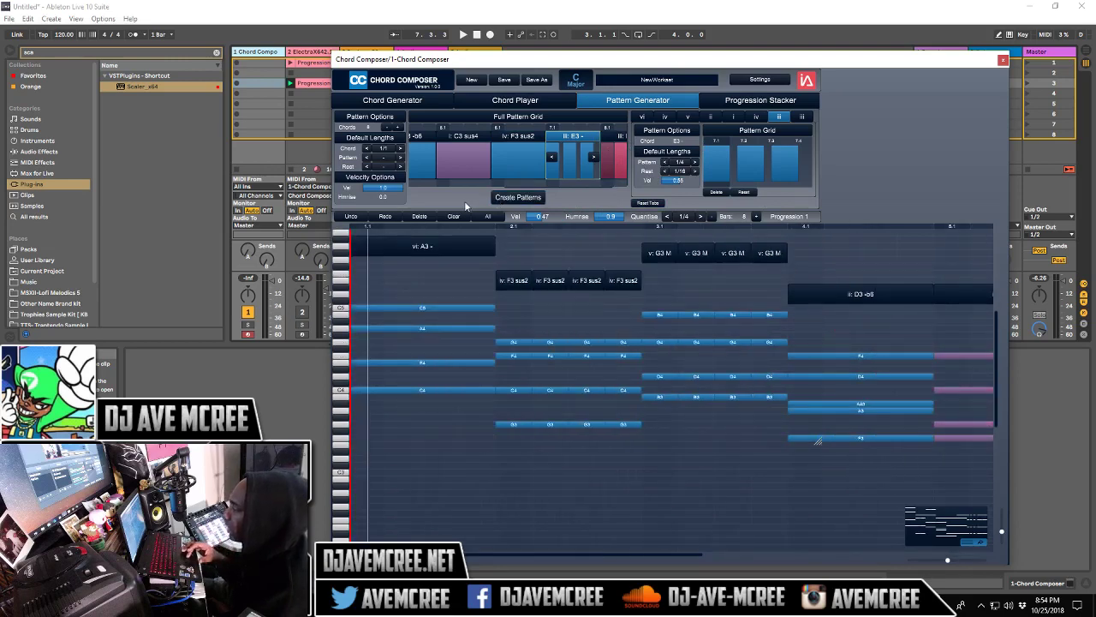
key(space)
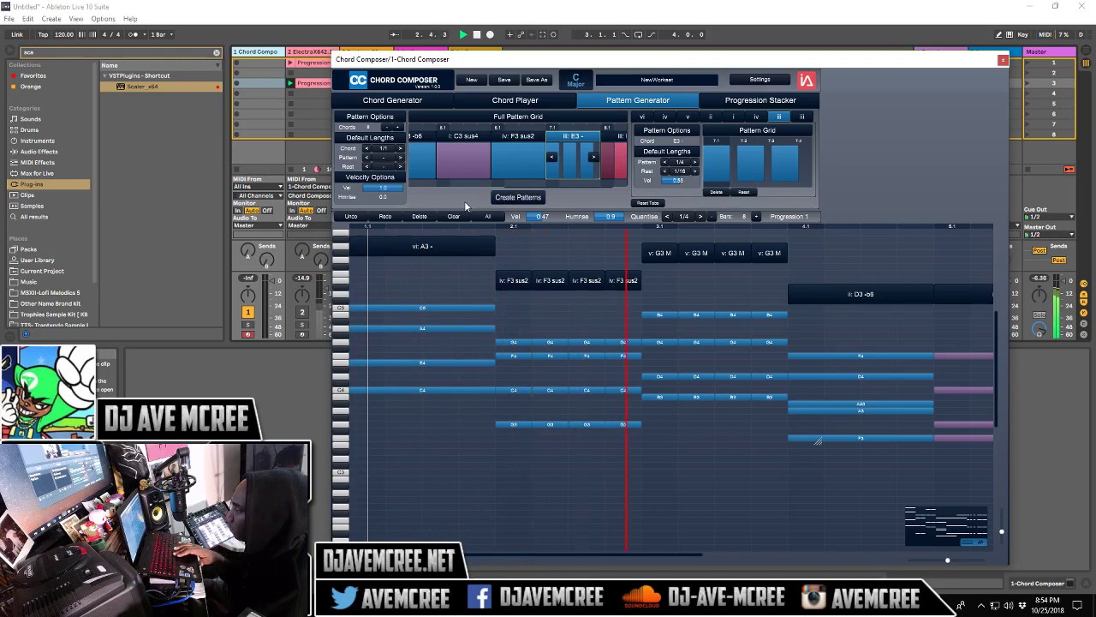
click(560, 280)
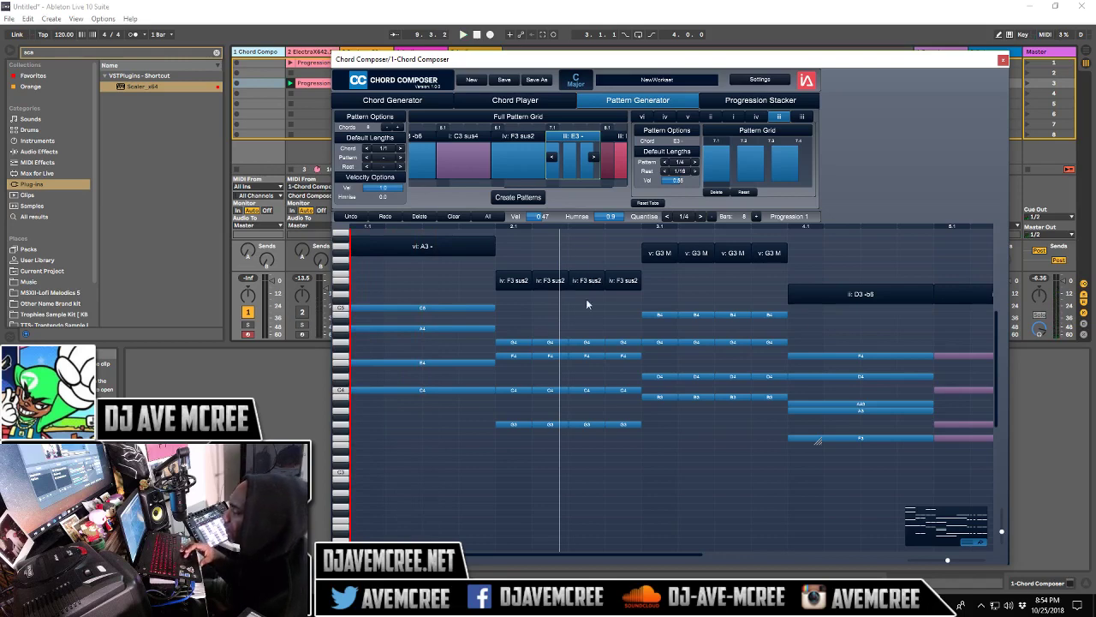
click(556, 284)
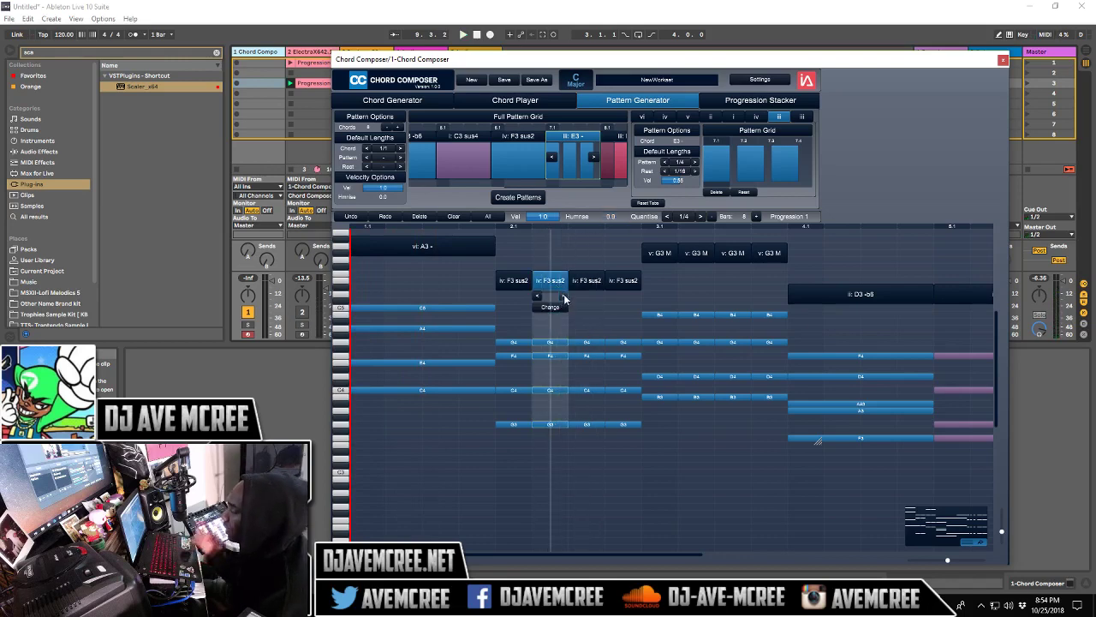
Change bar 2's second F3 sus2 block to G3 M, then delete and undo two blocks.
click(564, 297)
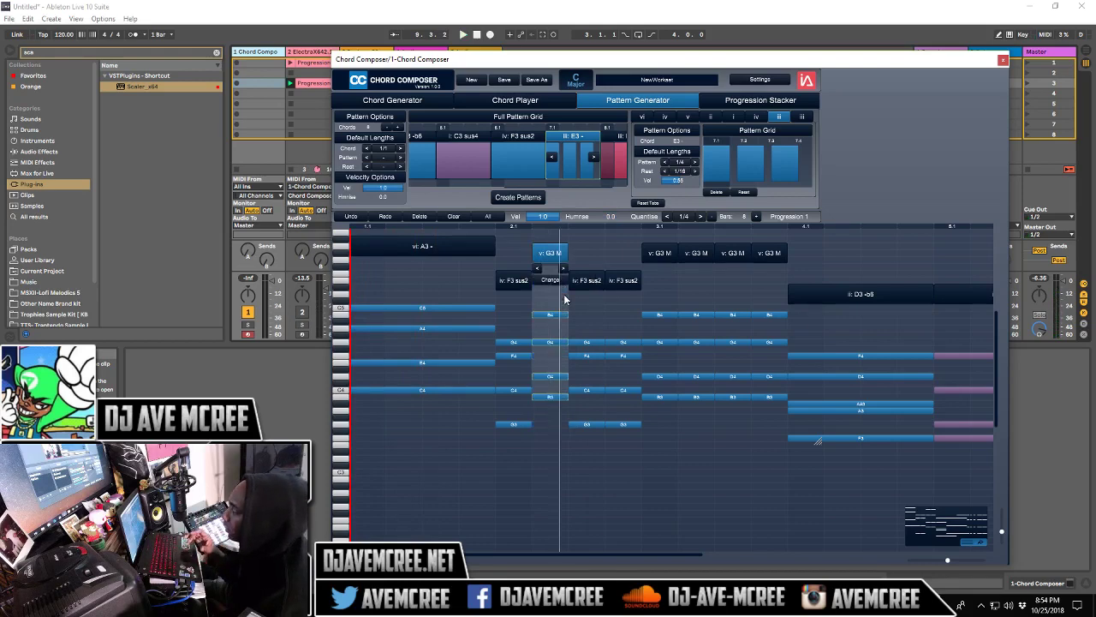
key(space)
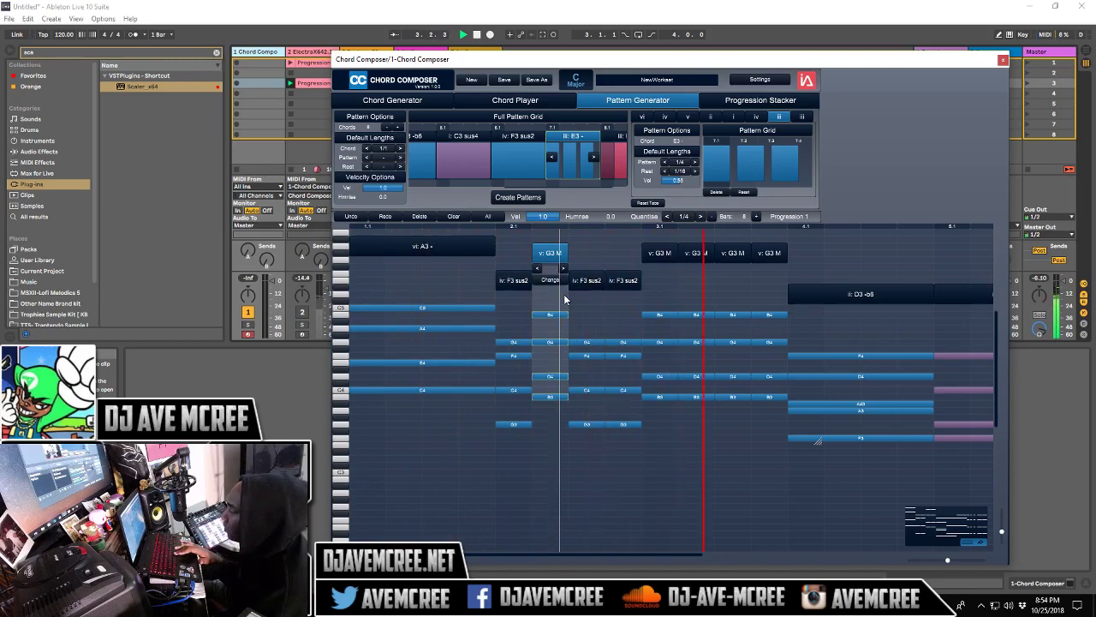
key(space)
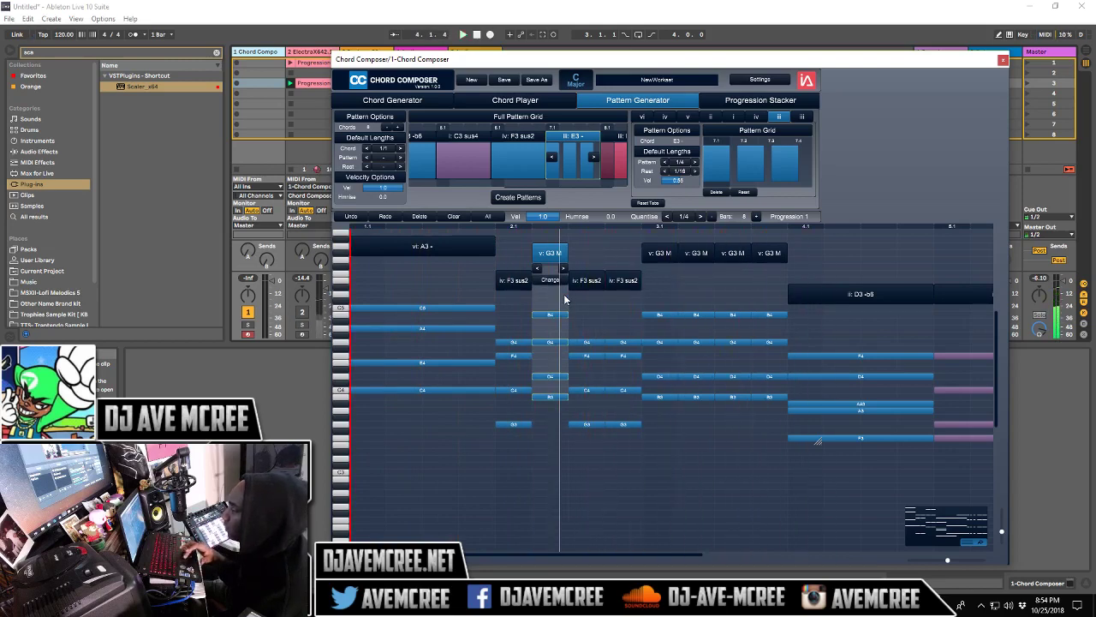
click(618, 282)
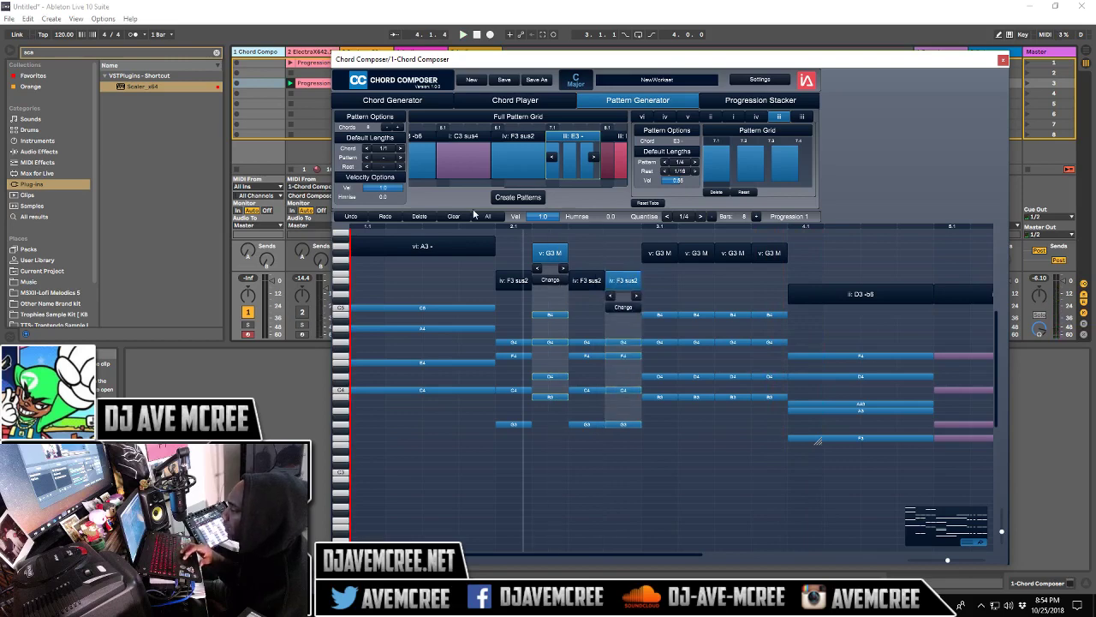
click(424, 216)
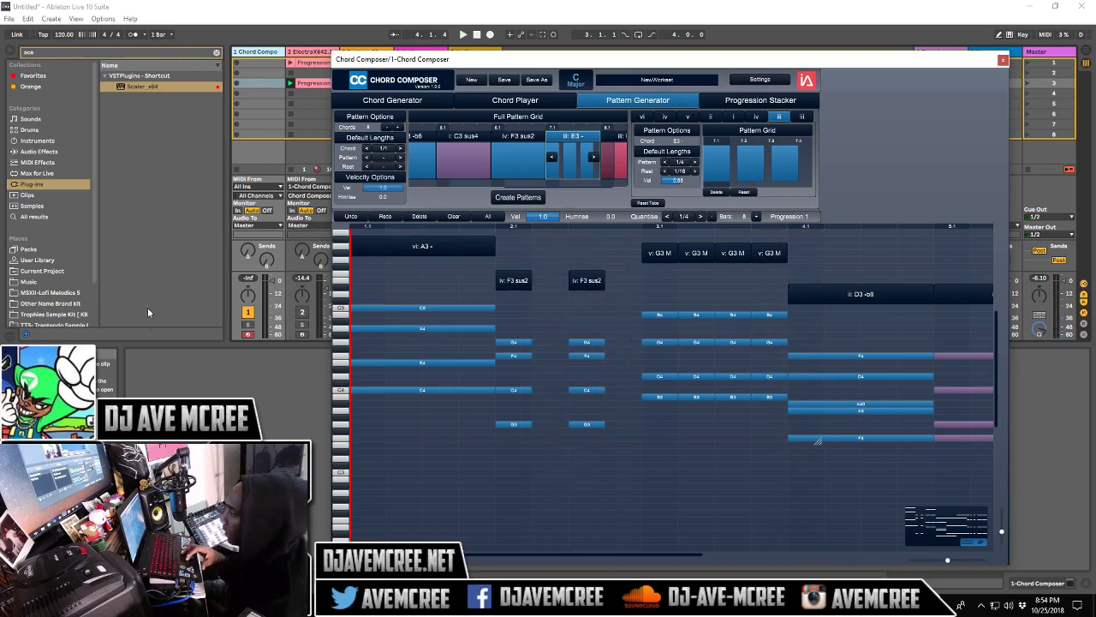
click(350, 218)
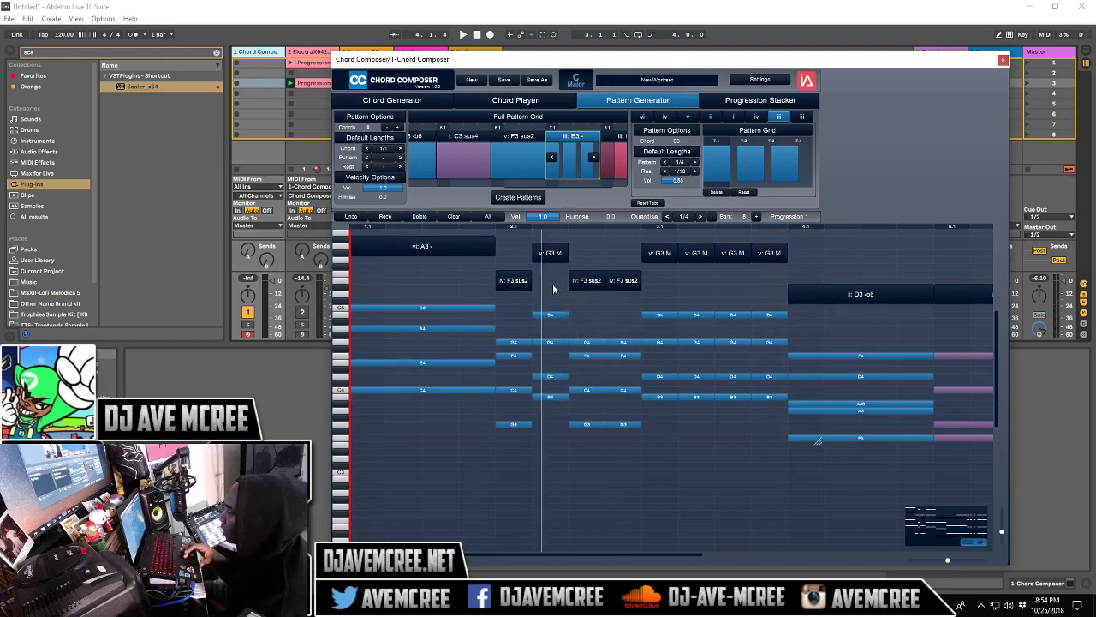
Change bar 2's last F3 sus2 block to G3 M, delete it, and play back.
click(620, 285)
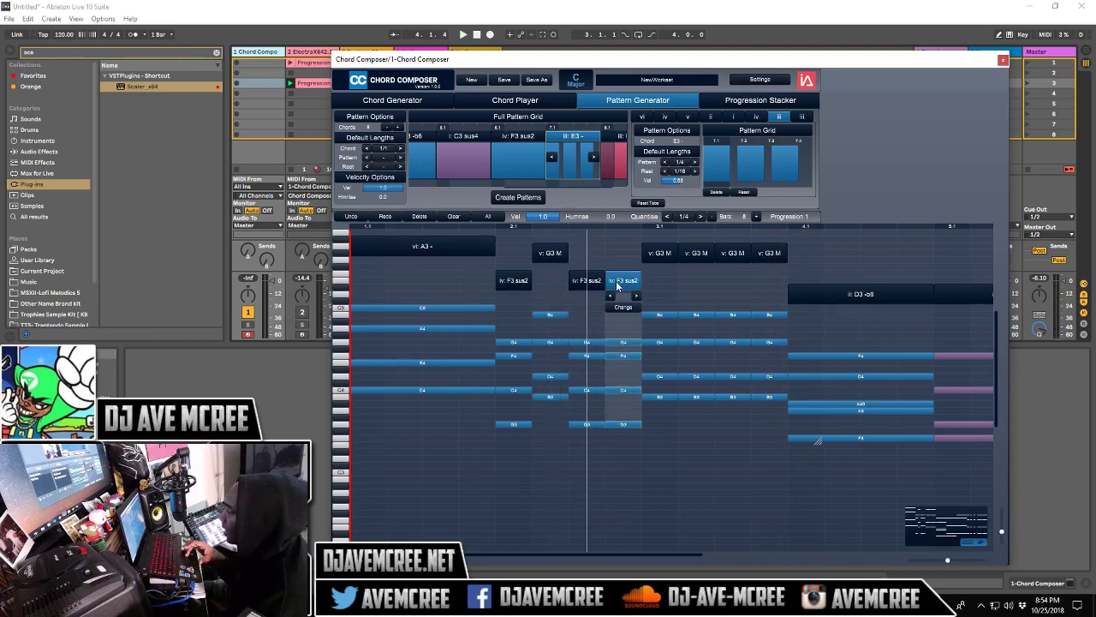
click(552, 253)
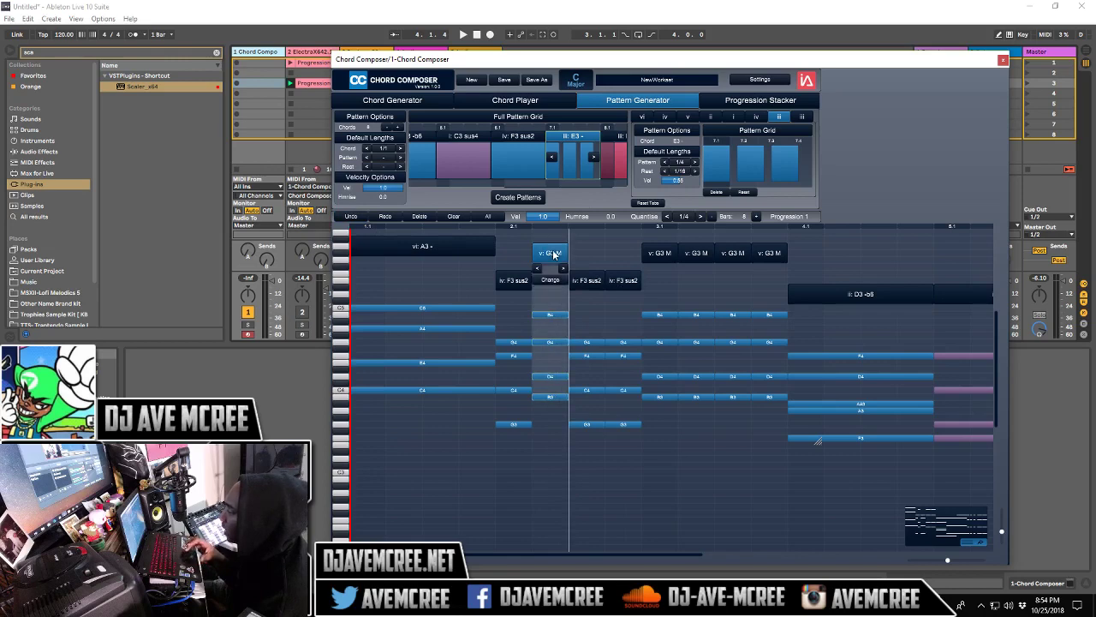
click(631, 285)
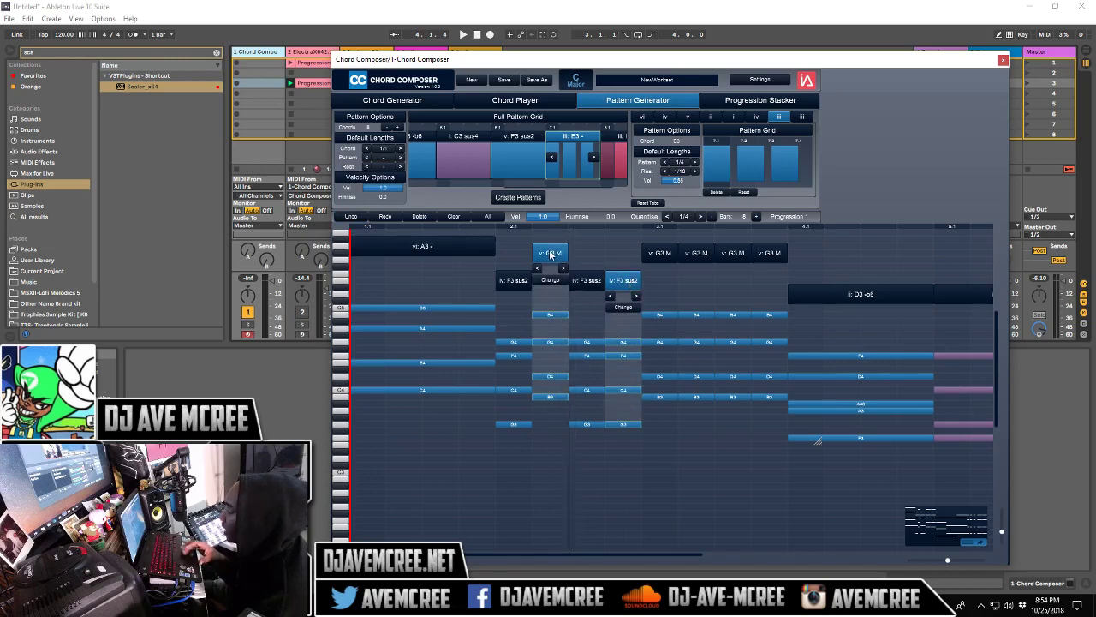
click(637, 299)
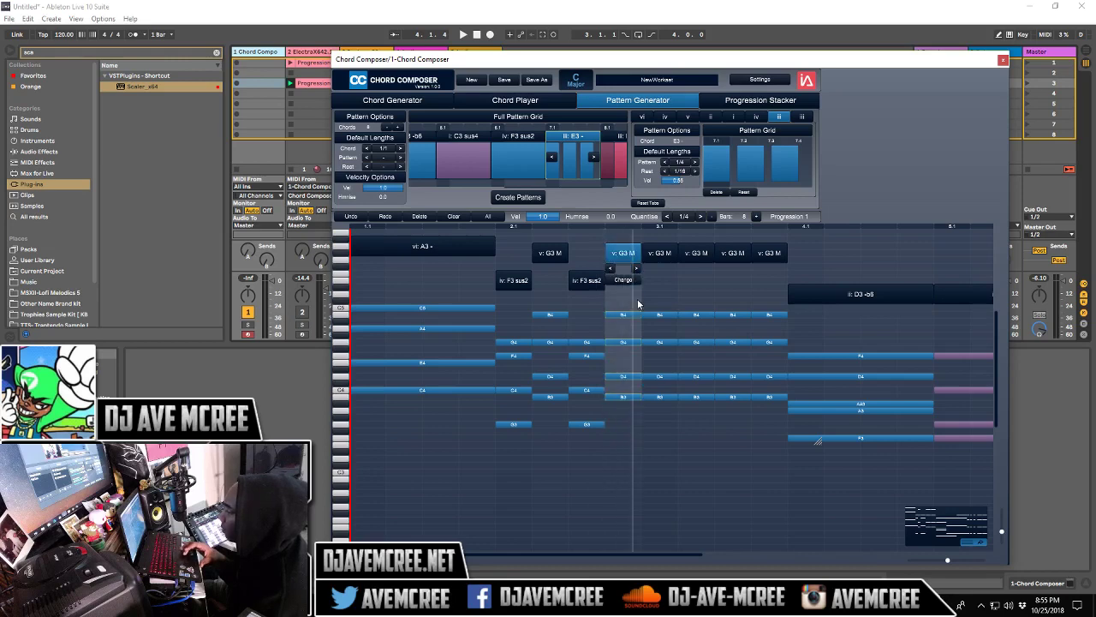
click(419, 217)
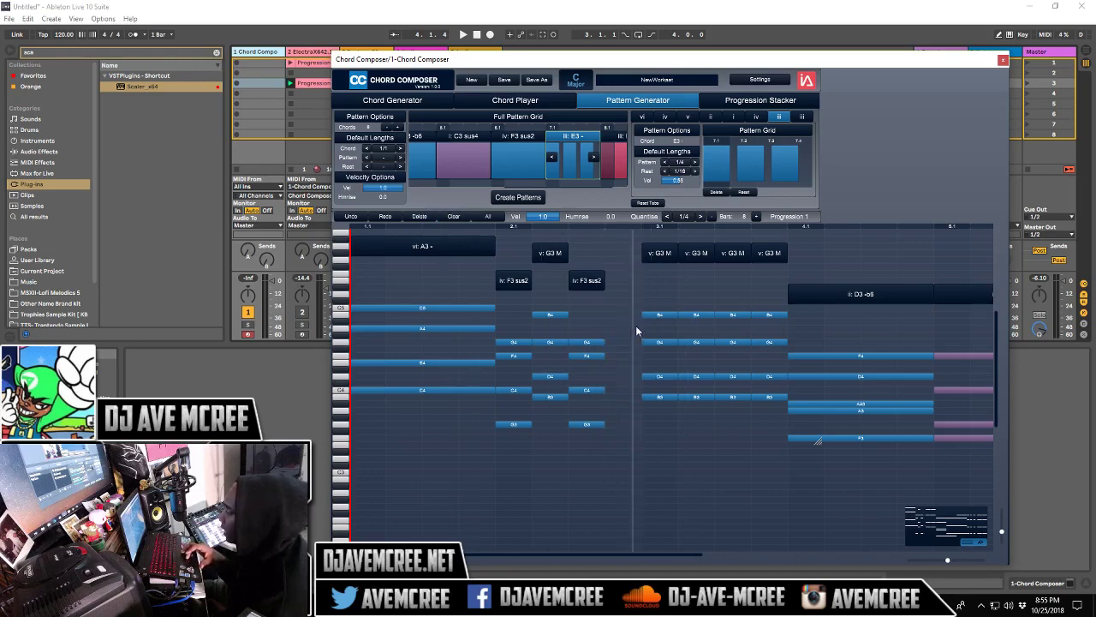
key(space)
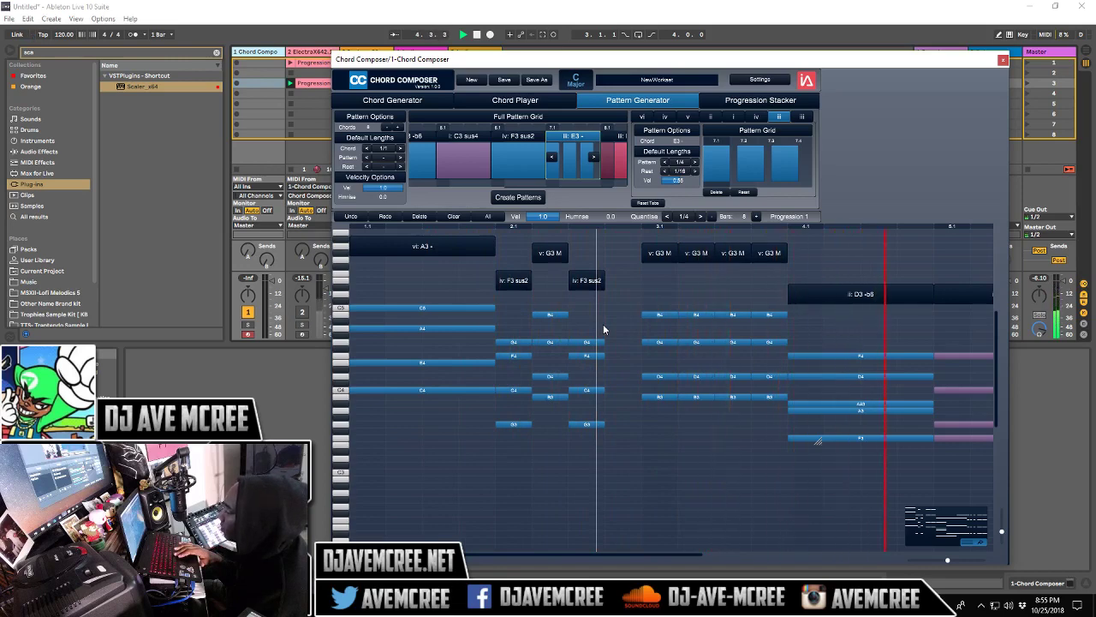
Copy Progression 1 into stacker slots 2 and 3, then select slot 3's progression.
click(732, 104)
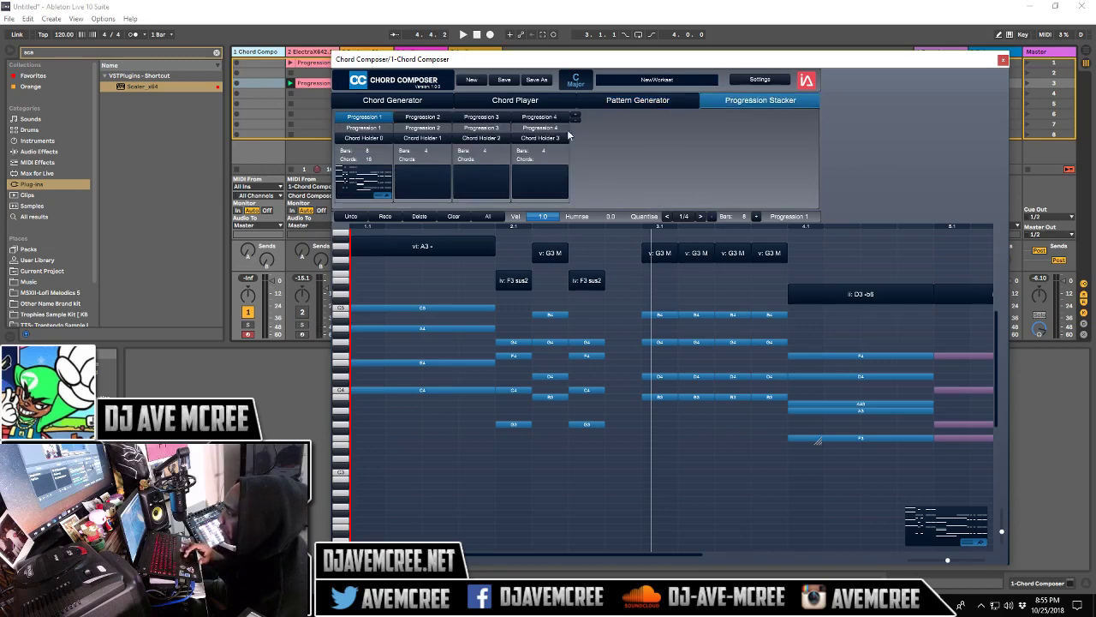
mouse_move(382, 197)
mouse_down()
mouse_move(418, 187)
mouse_move(366, 196)
mouse_up()
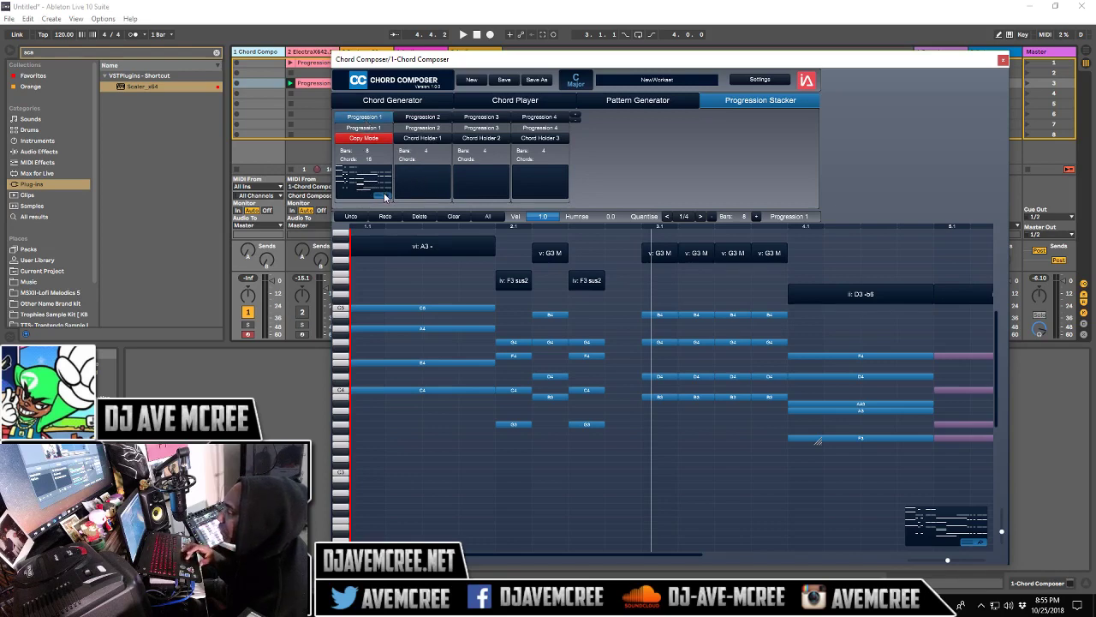
click(418, 159)
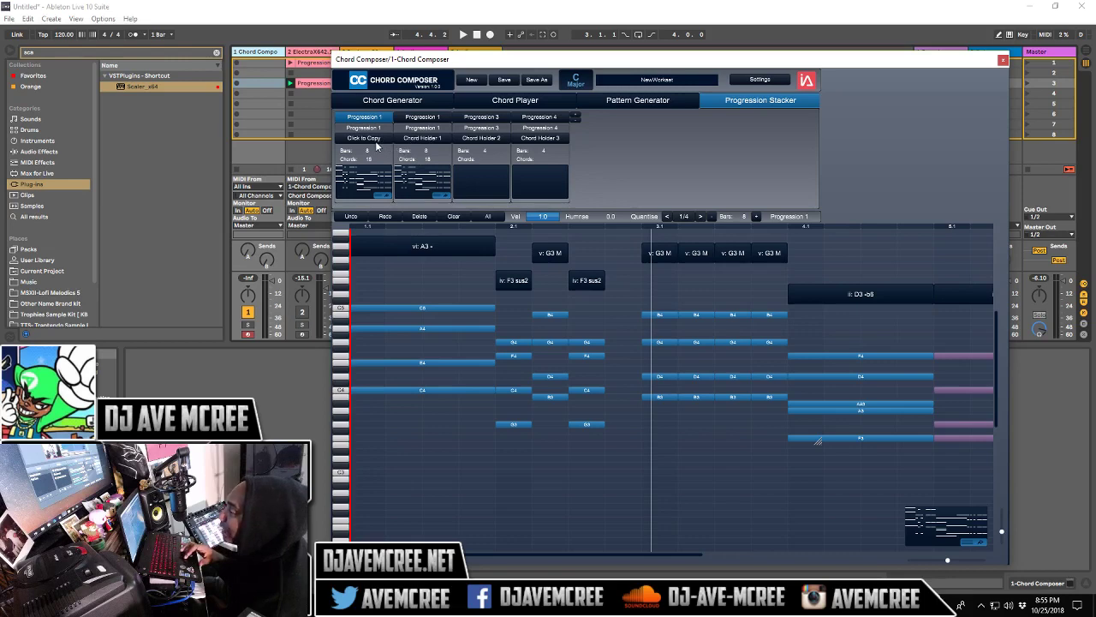
click(376, 144)
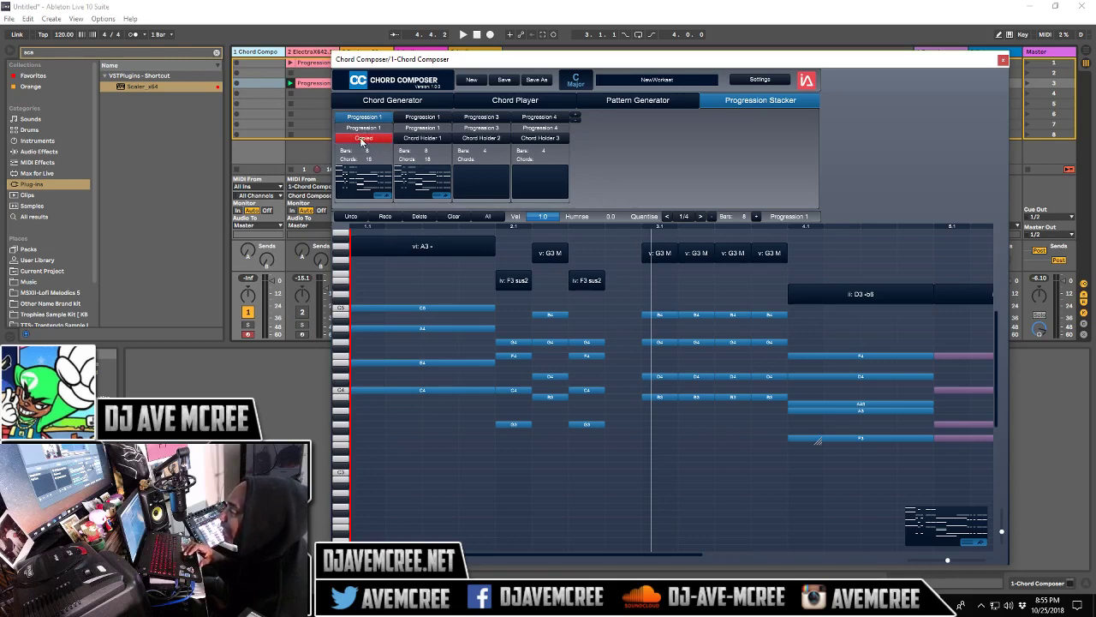
click(405, 144)
click(473, 142)
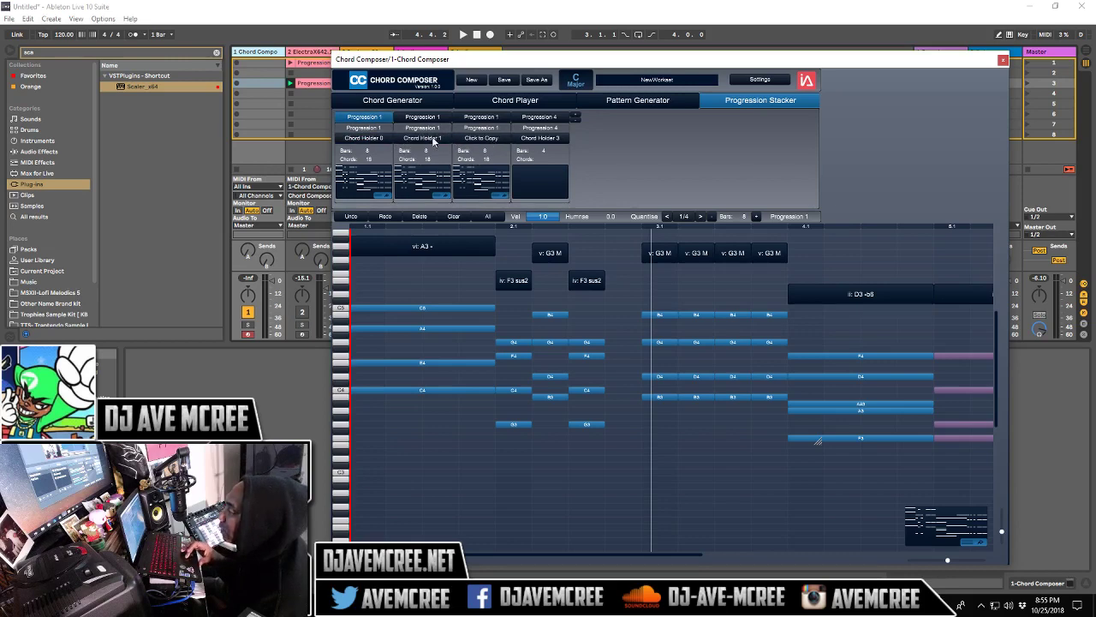
click(380, 139)
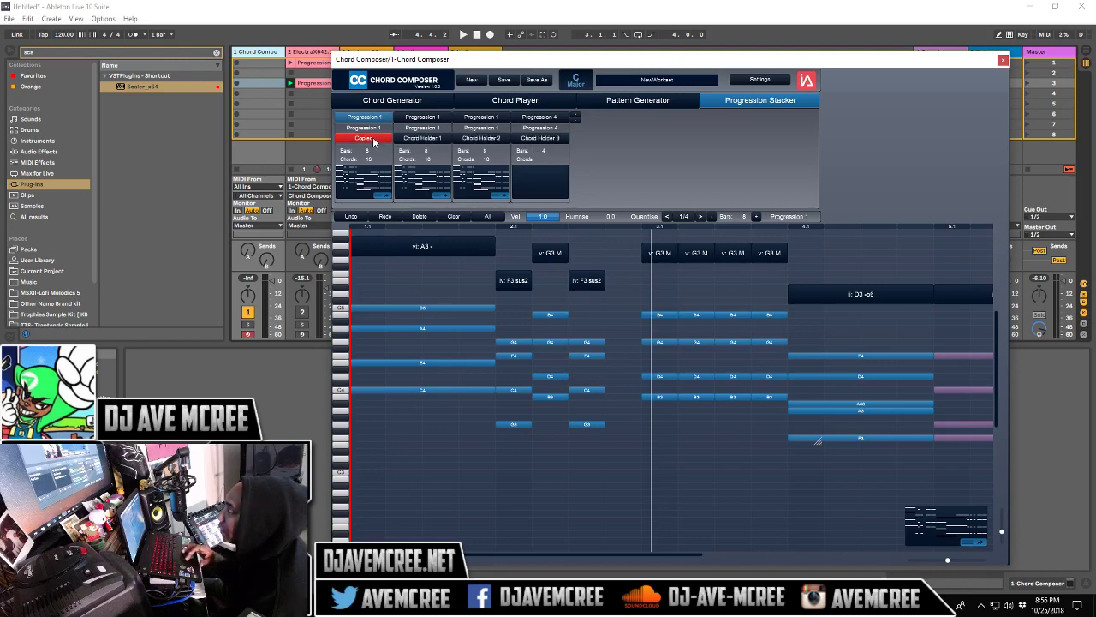
click(409, 139)
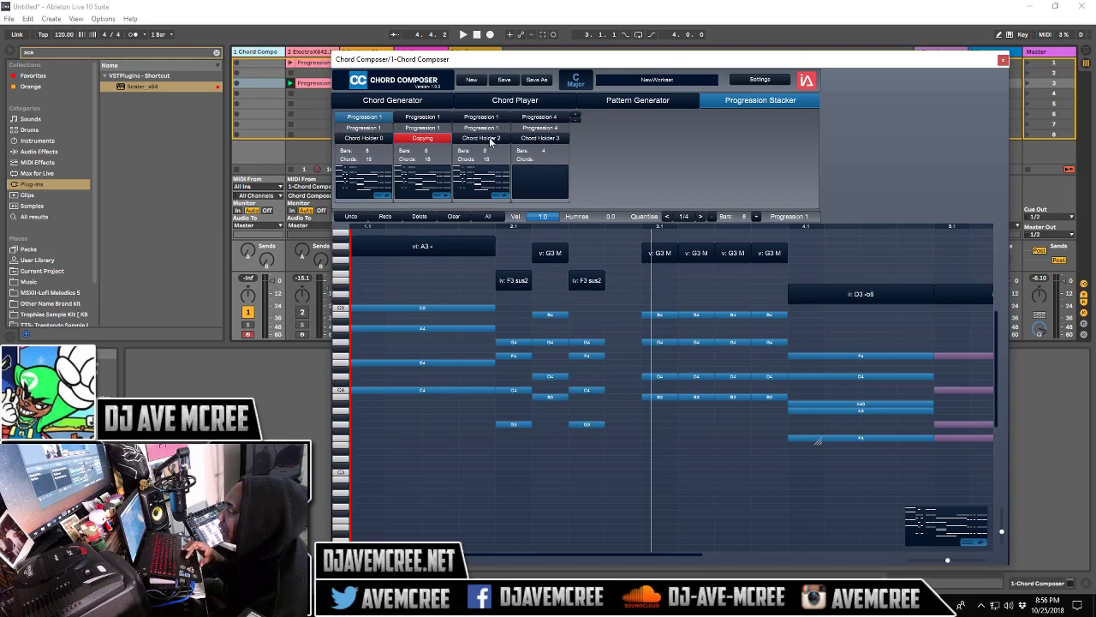
click(490, 140)
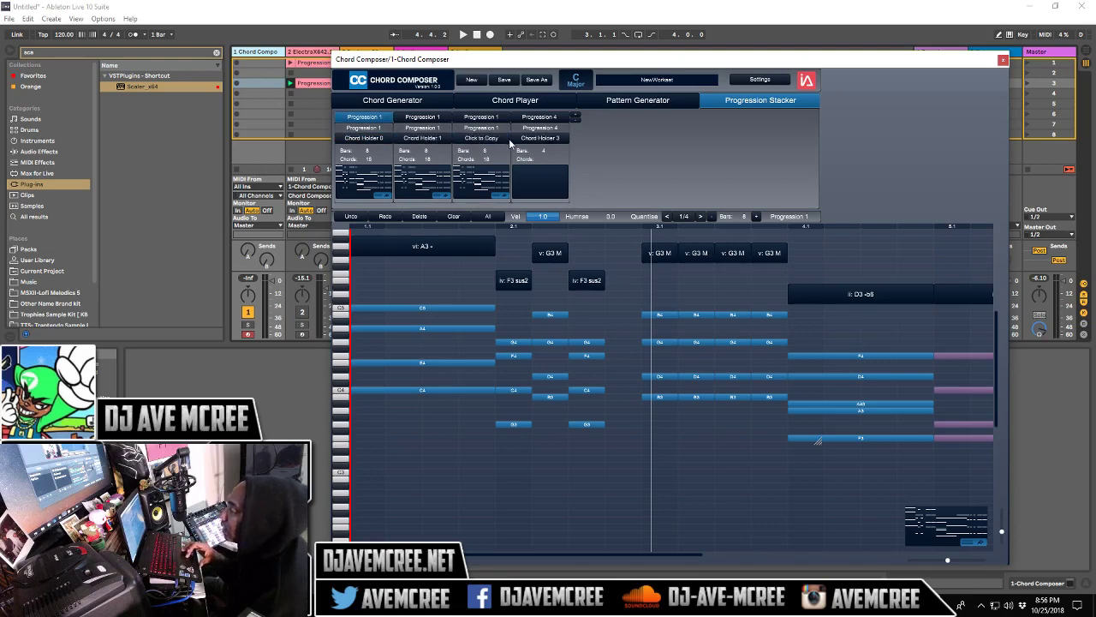
click(488, 117)
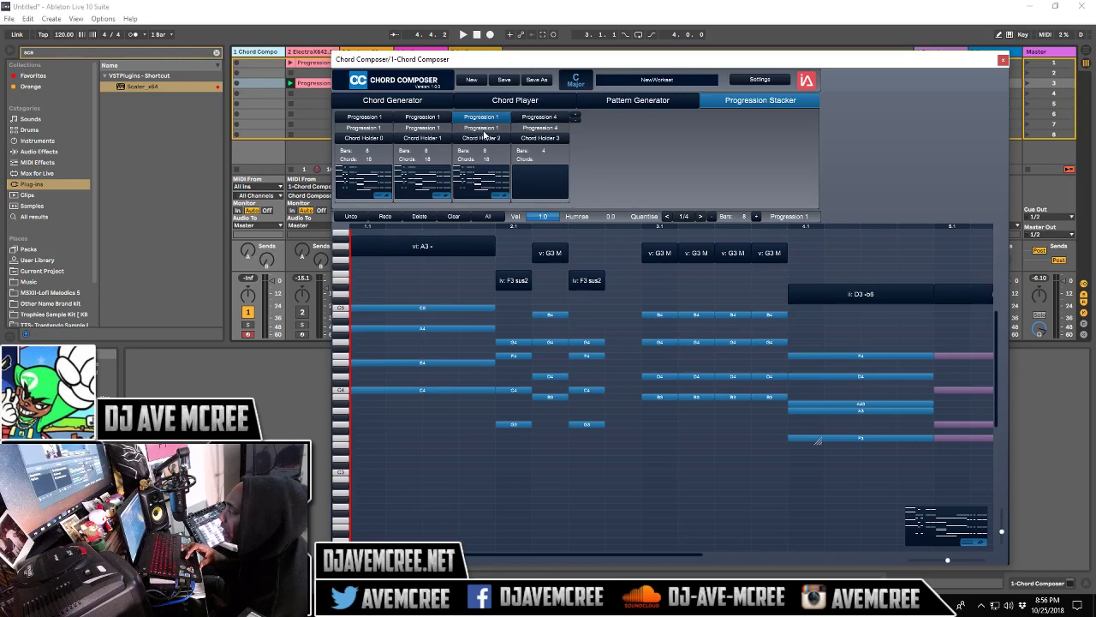
Rename slot 3's progression to 'cree'.
double_click(489, 128)
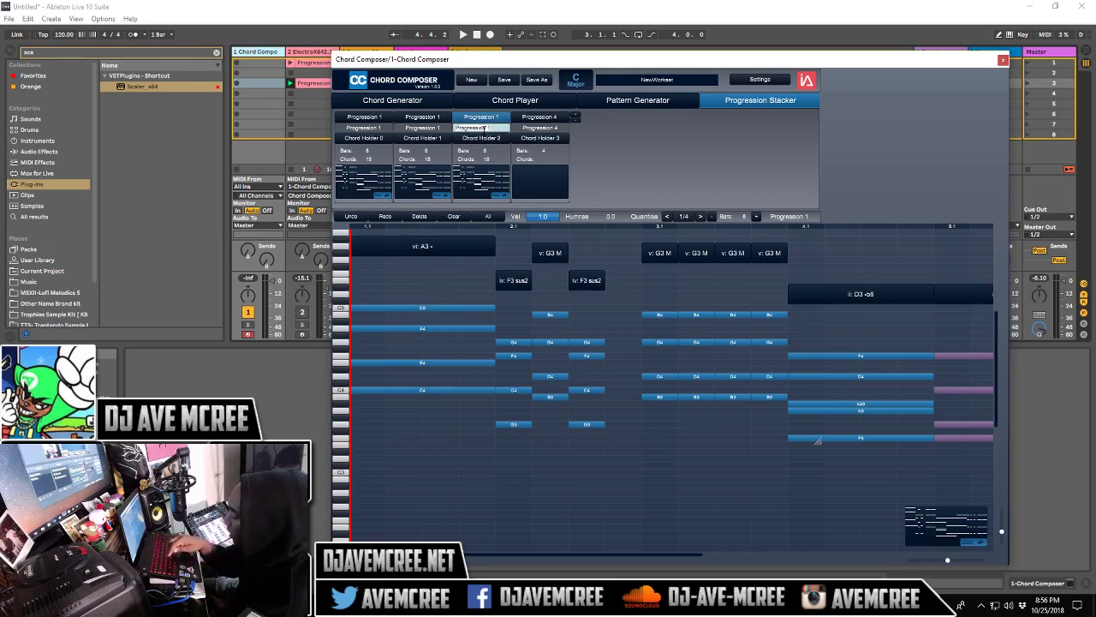
text(cree)
key(Return)
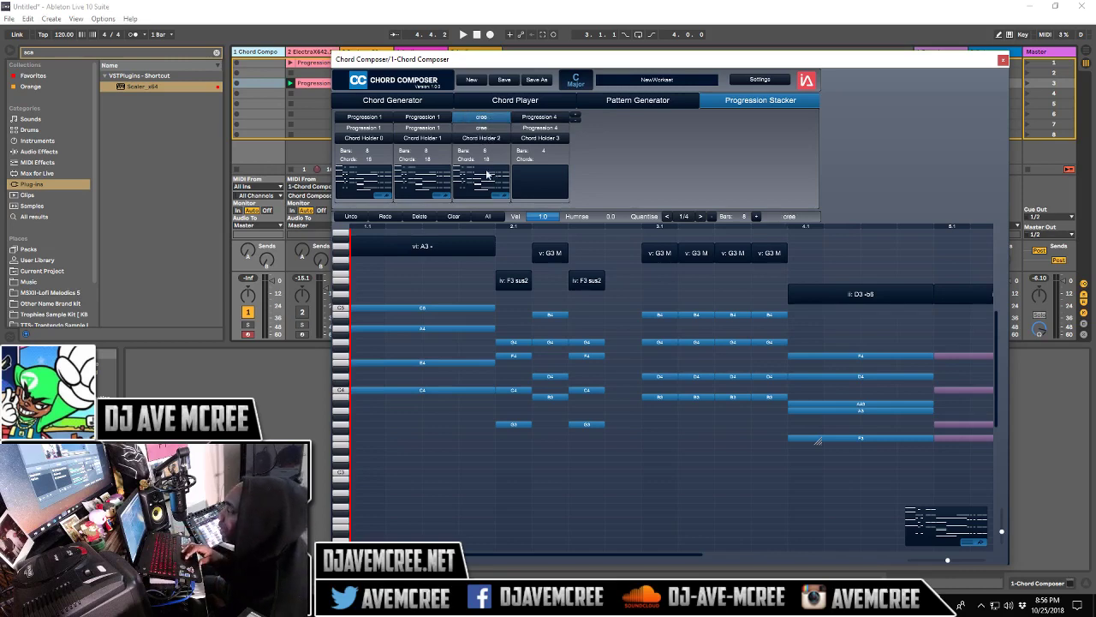
Set the Chord Generator pattern to 1/2 Bar and play the chords.
click(392, 102)
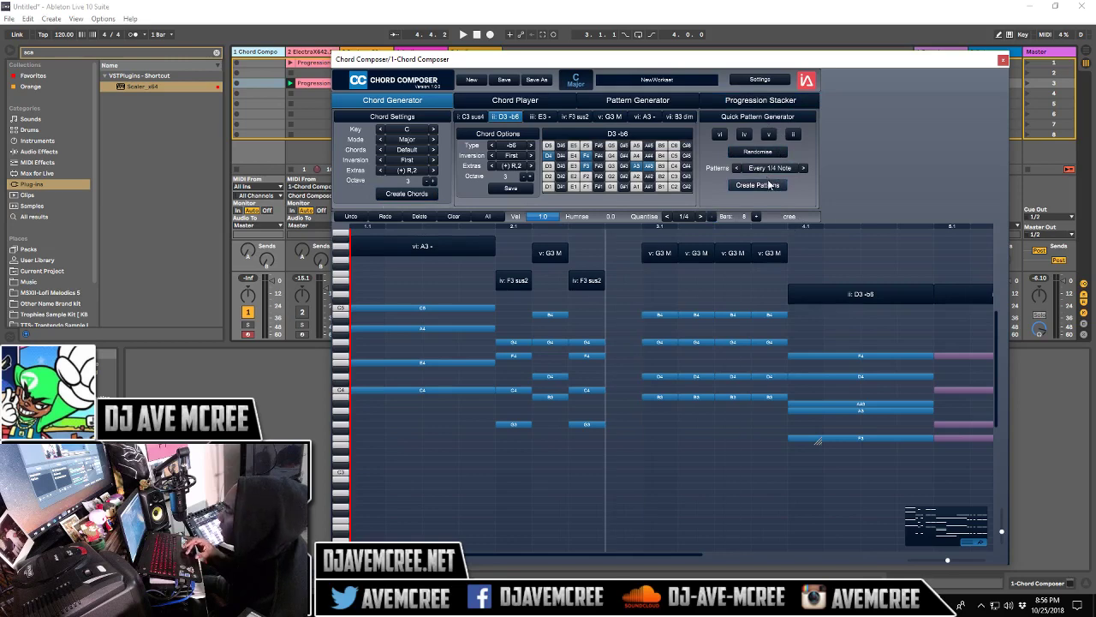
click(804, 169)
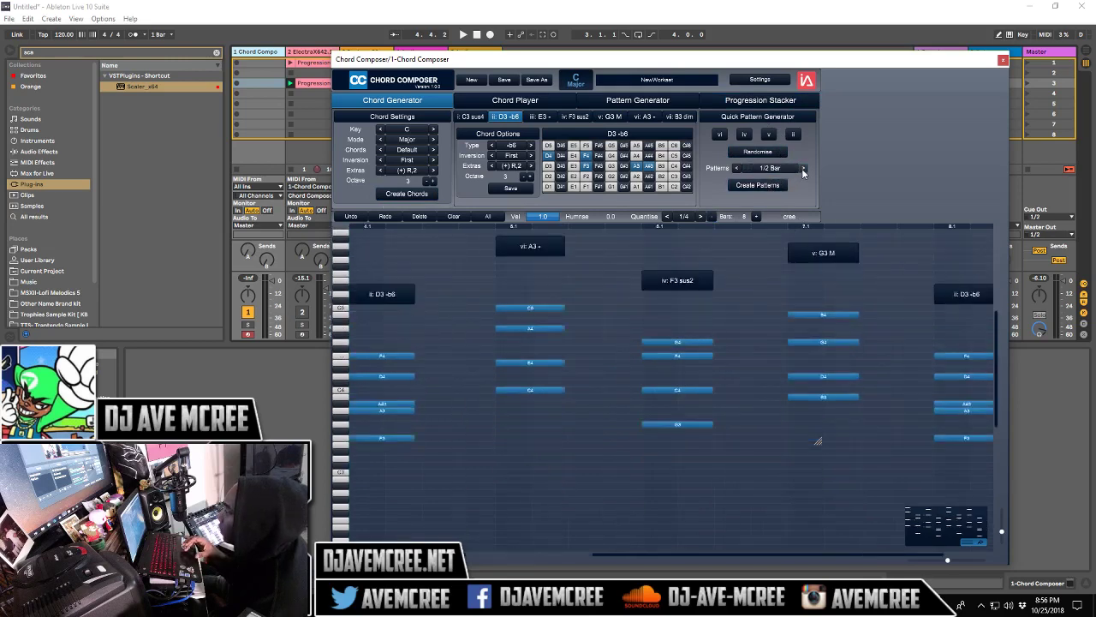
key(space)
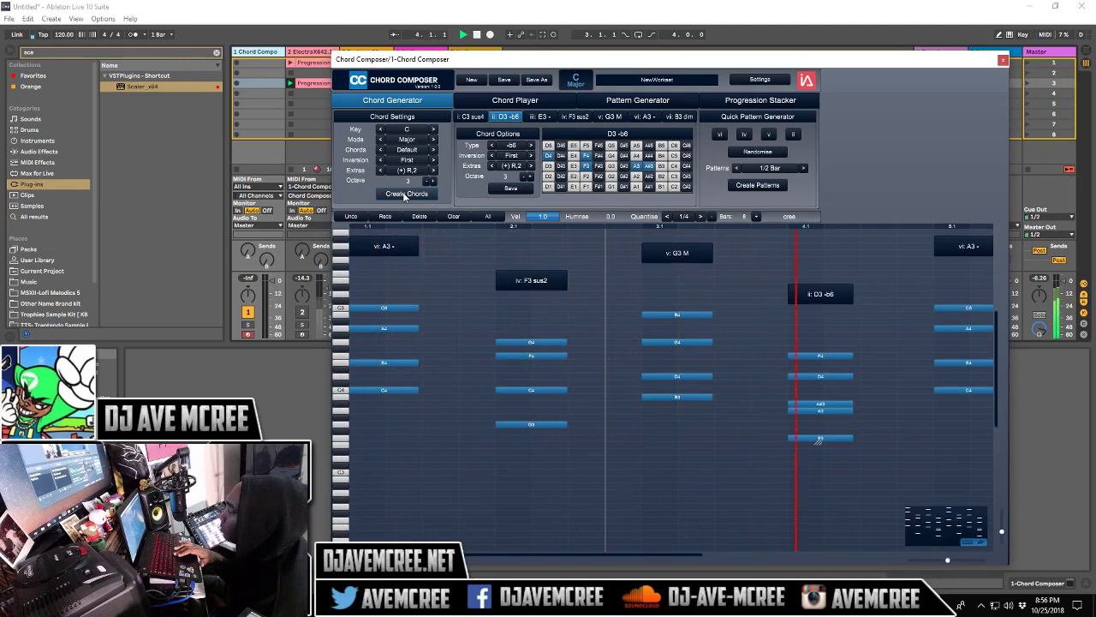
key(space)
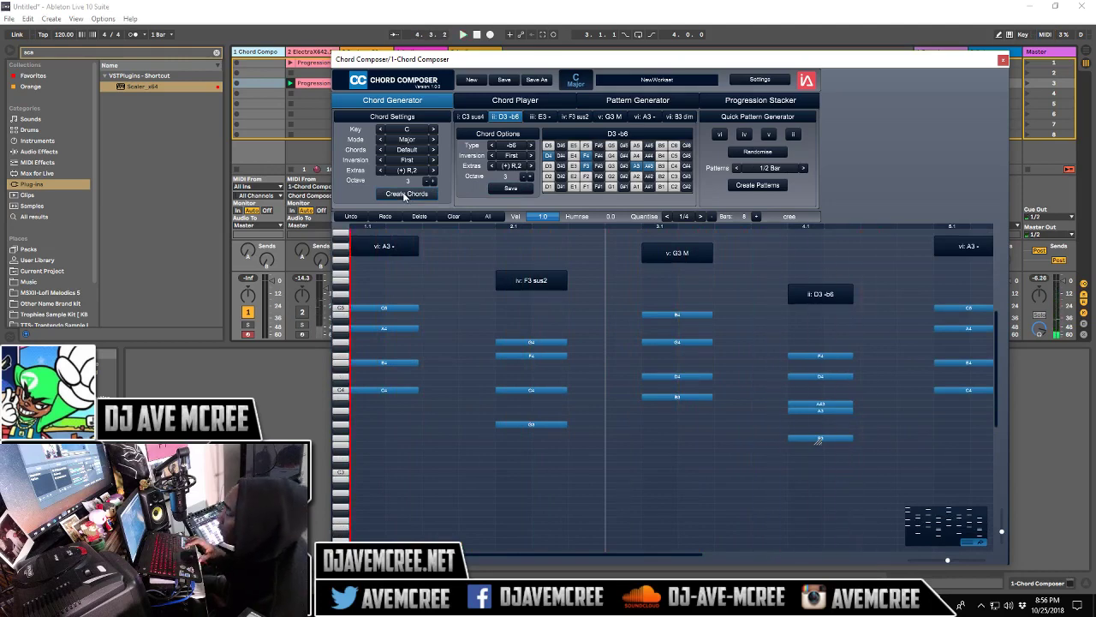
Load slot 1's Progression 1 back into the piano roll, keeping its name.
click(745, 101)
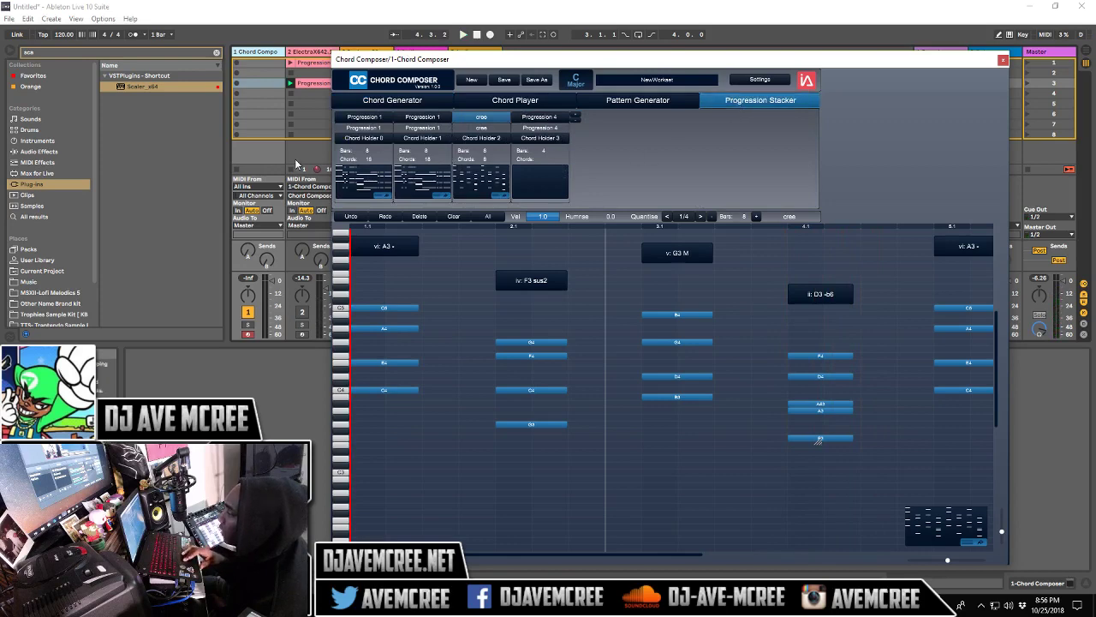
double_click(371, 127)
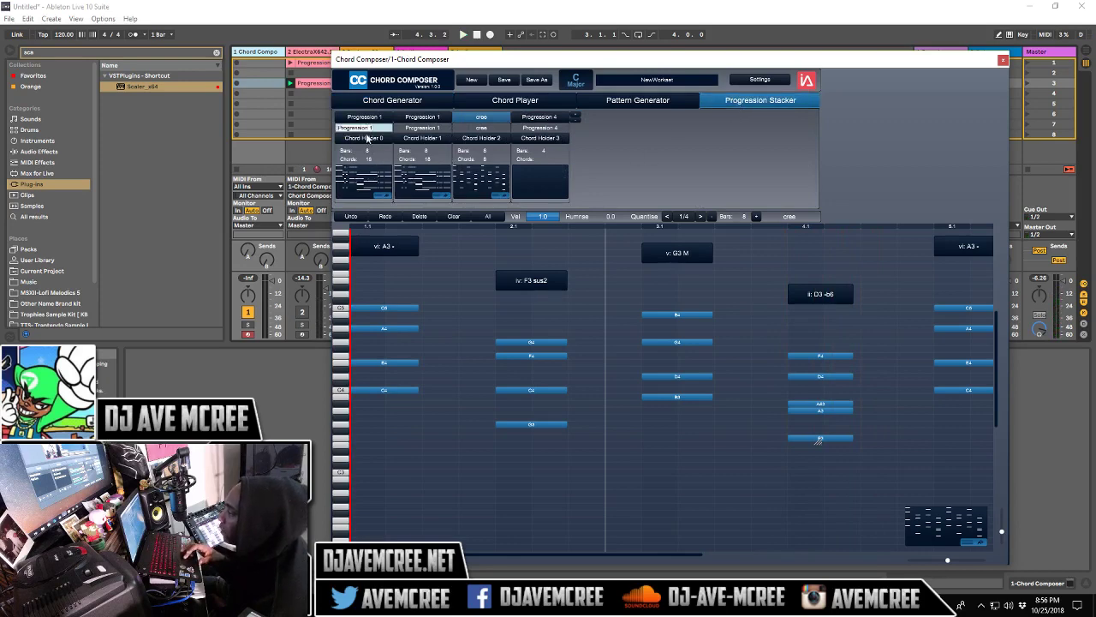
click(370, 161)
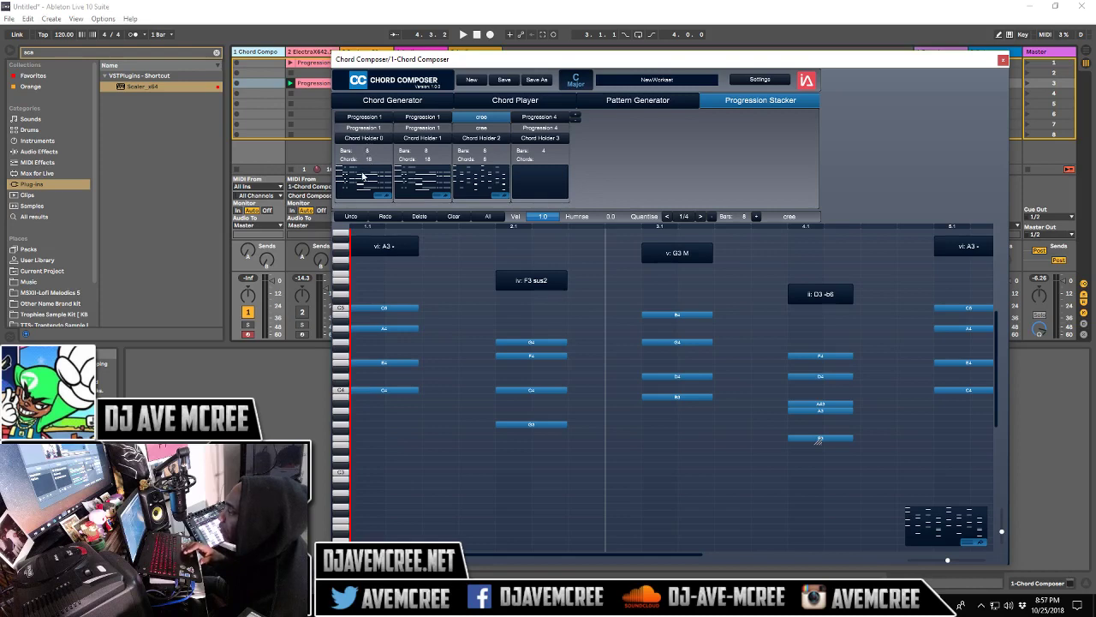
click(370, 117)
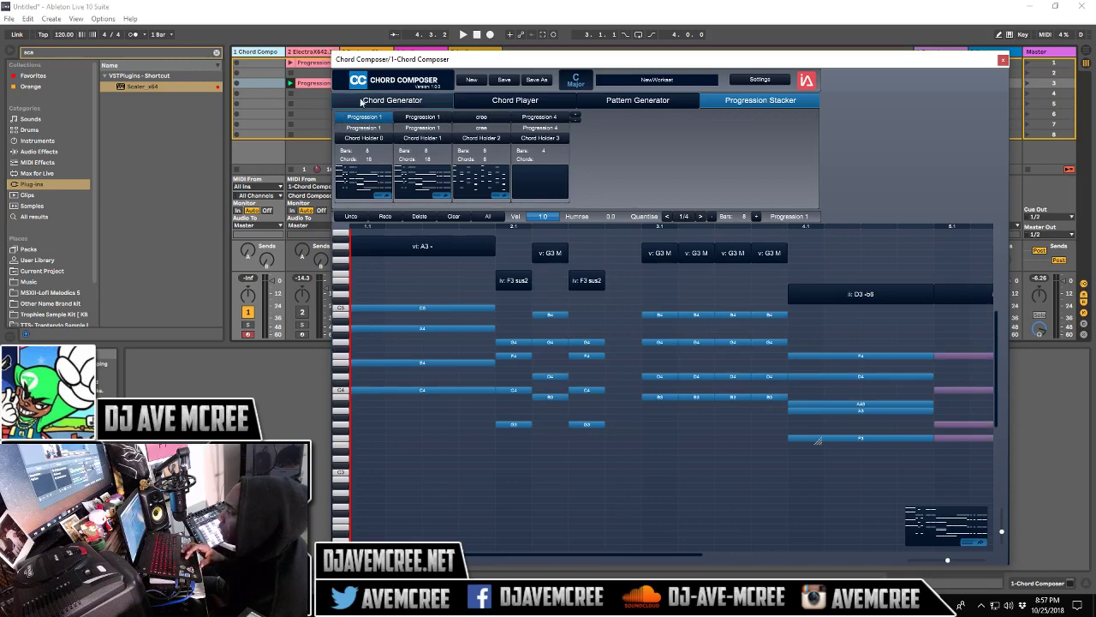
Apply the Off Beats > Off Beat 1/8 pattern and play it.
click(376, 102)
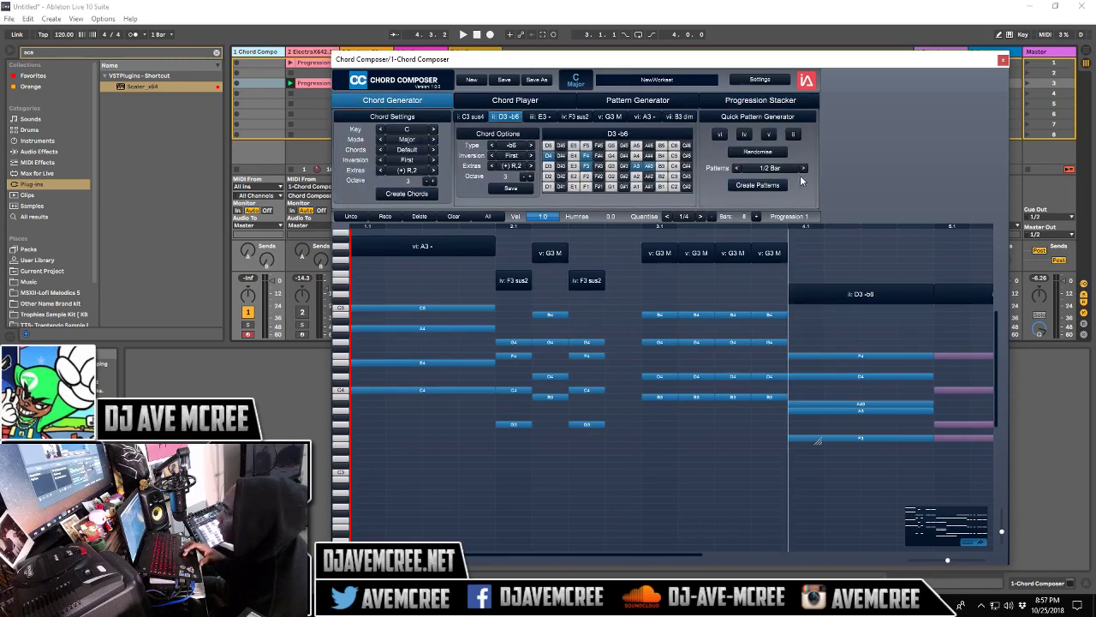
click(773, 171)
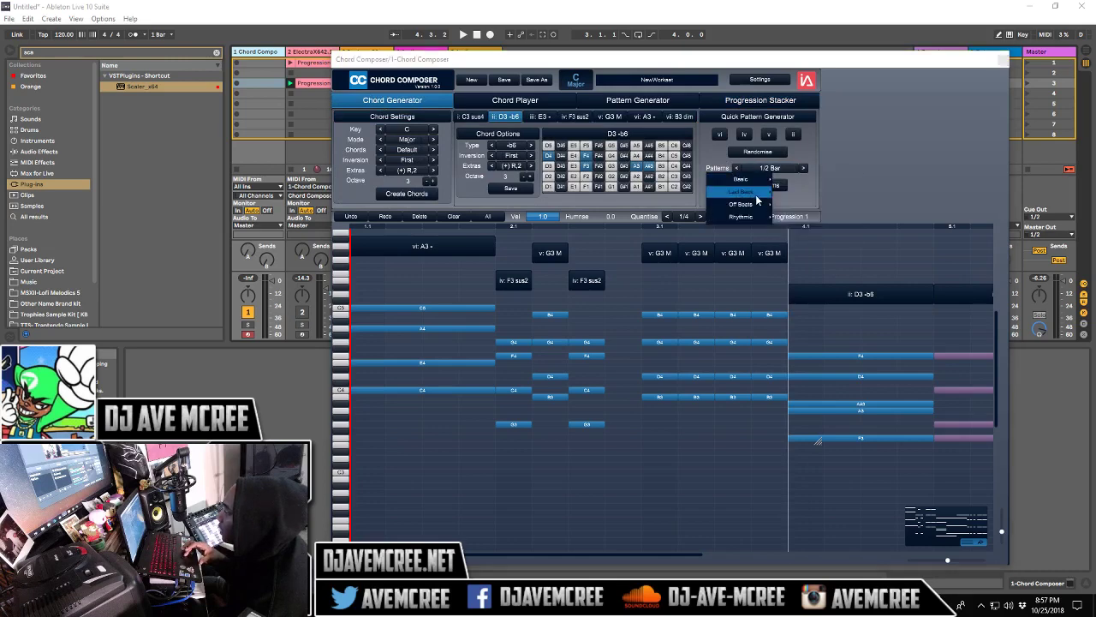
mouse_move(757, 204)
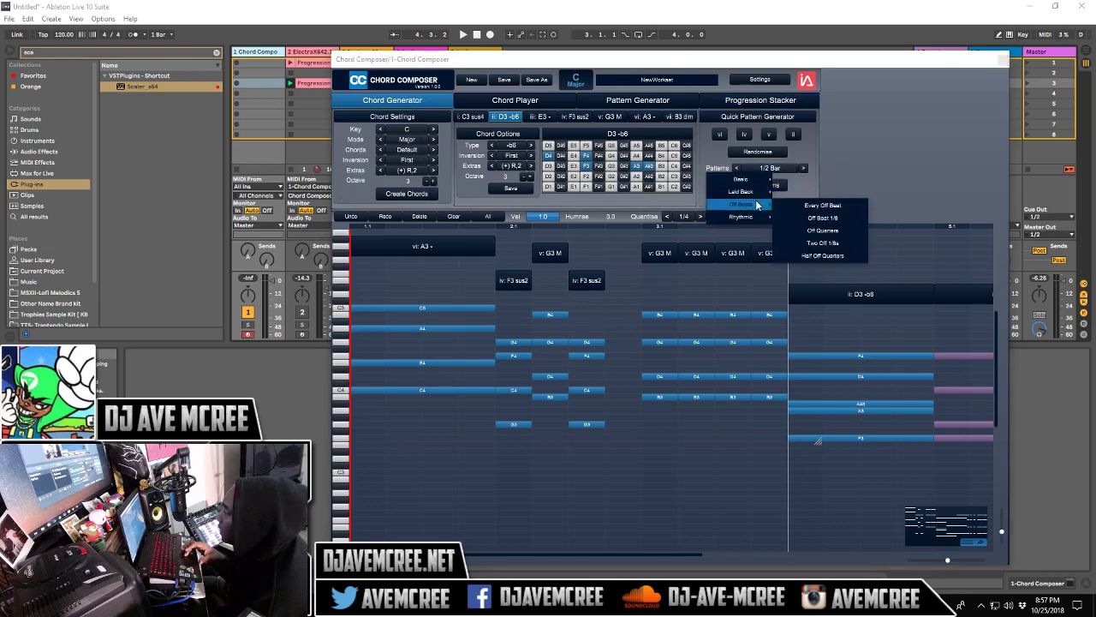
click(819, 217)
key(space)
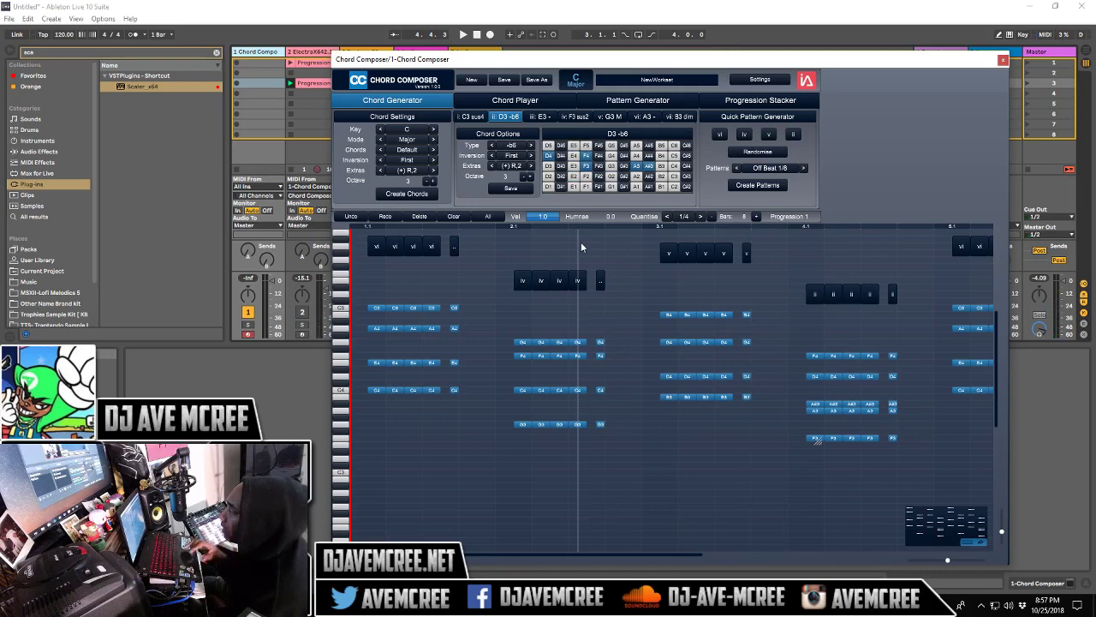
Load the Factory > Expressive Quarters preset and play it.
click(630, 79)
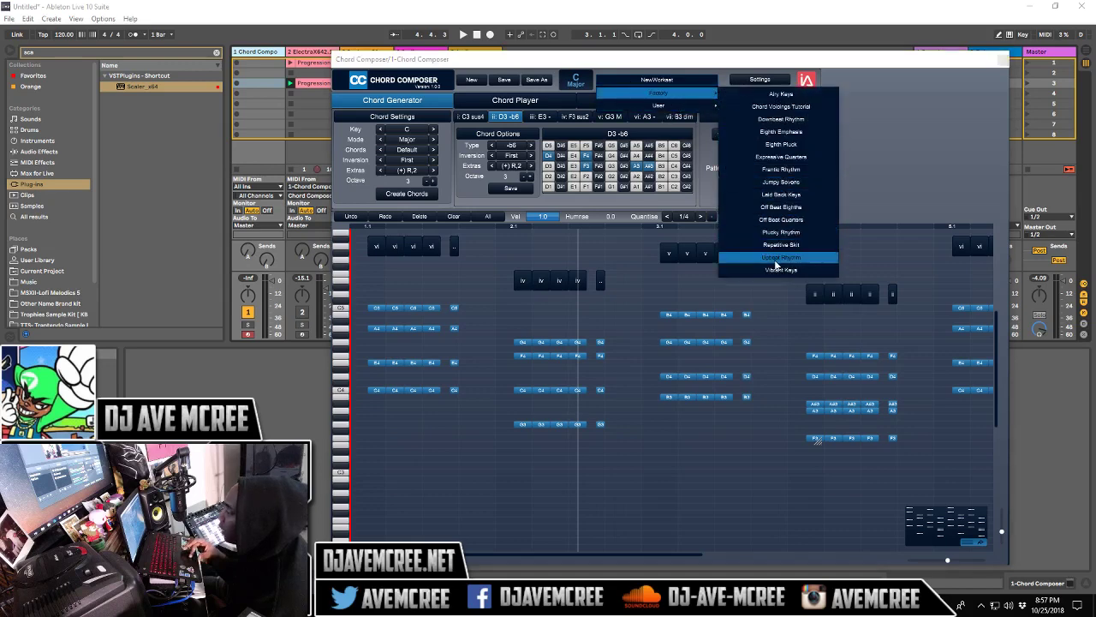
click(782, 159)
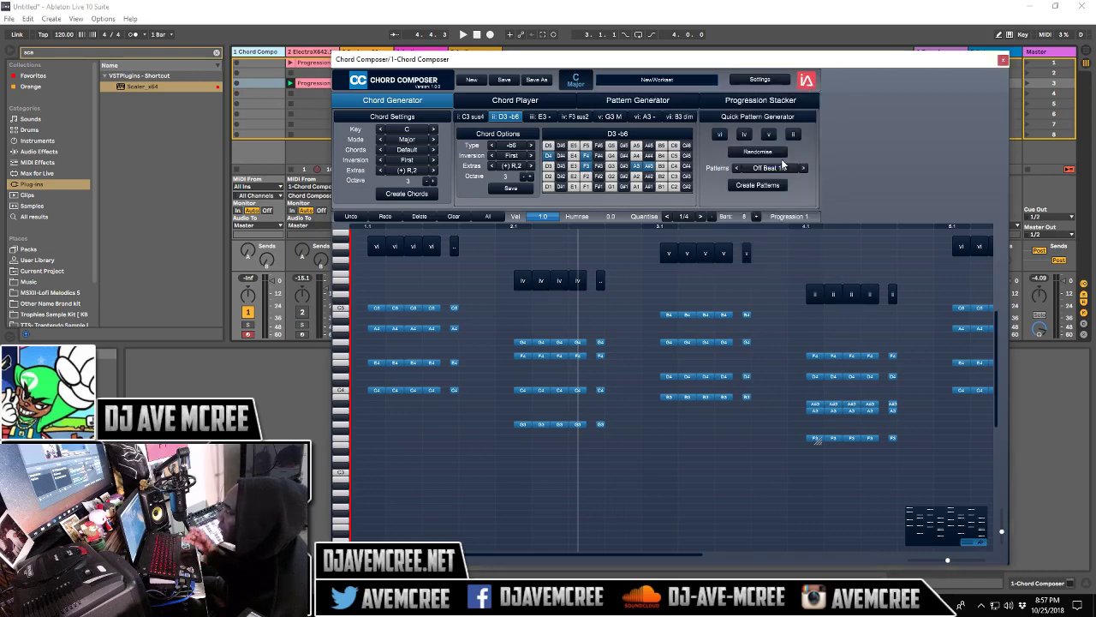
key(space)
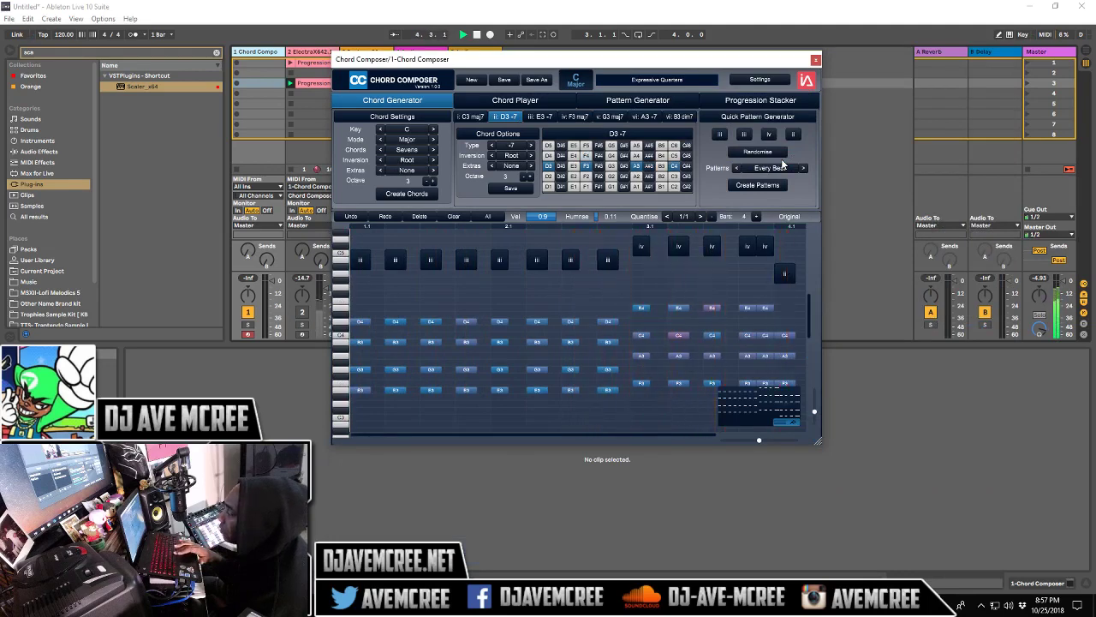
Stop the transport with Space.
key(space)
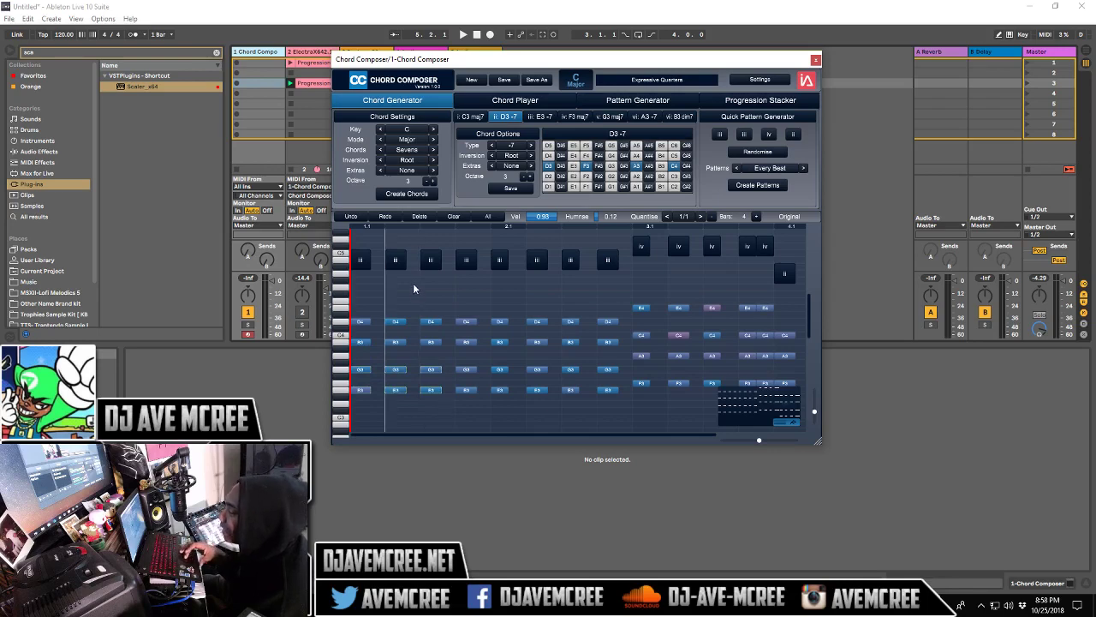
click(419, 218)
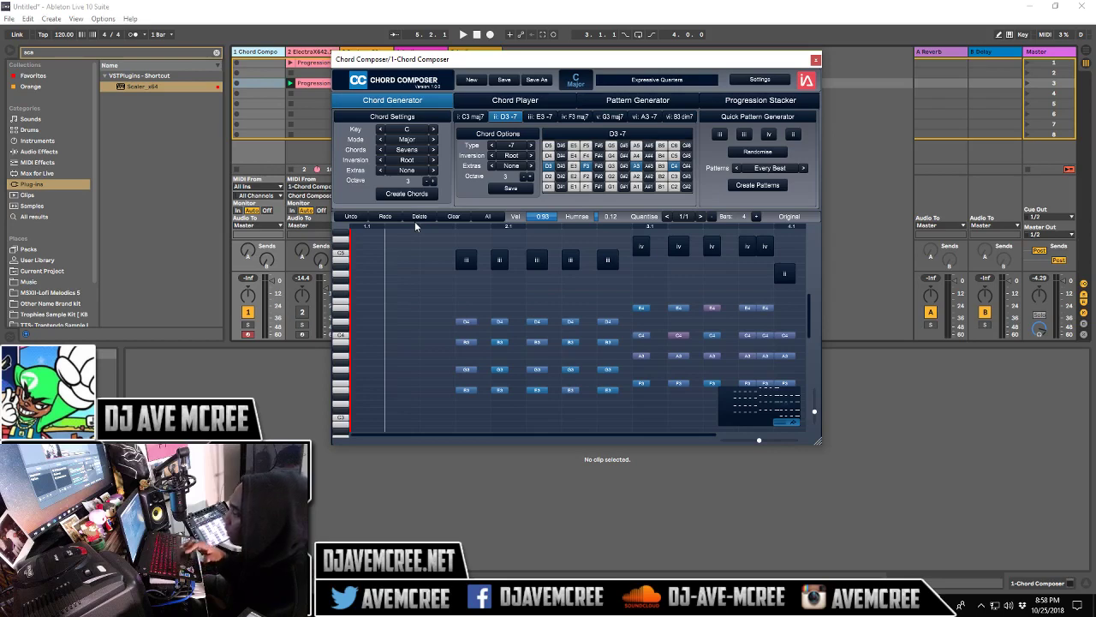
click(352, 218)
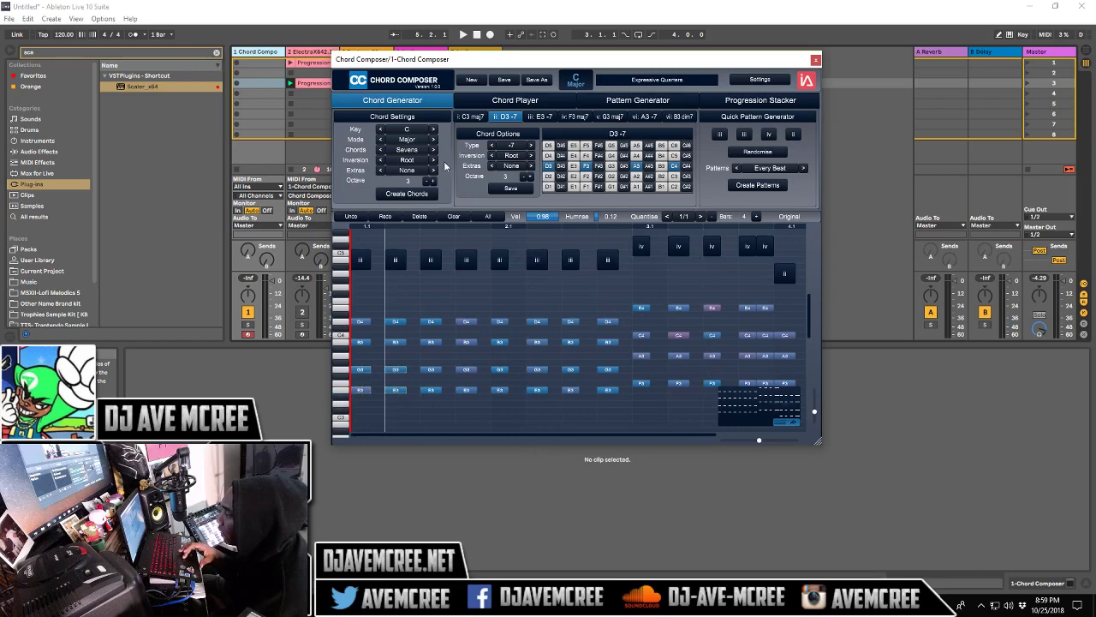
click(418, 218)
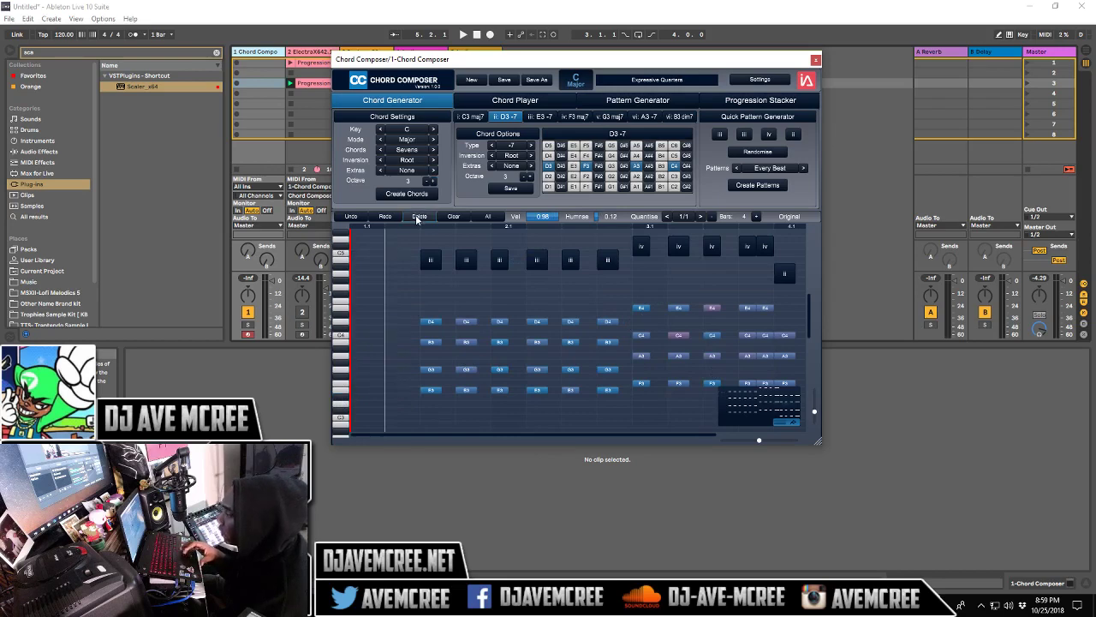
key(ctrl+shift+c)
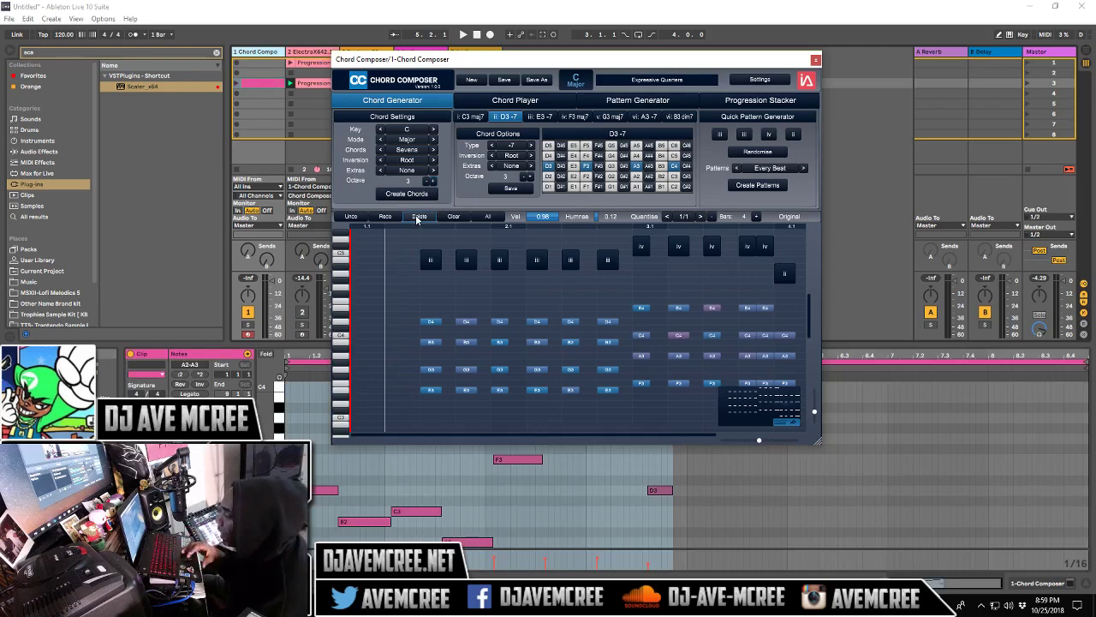
click(268, 85)
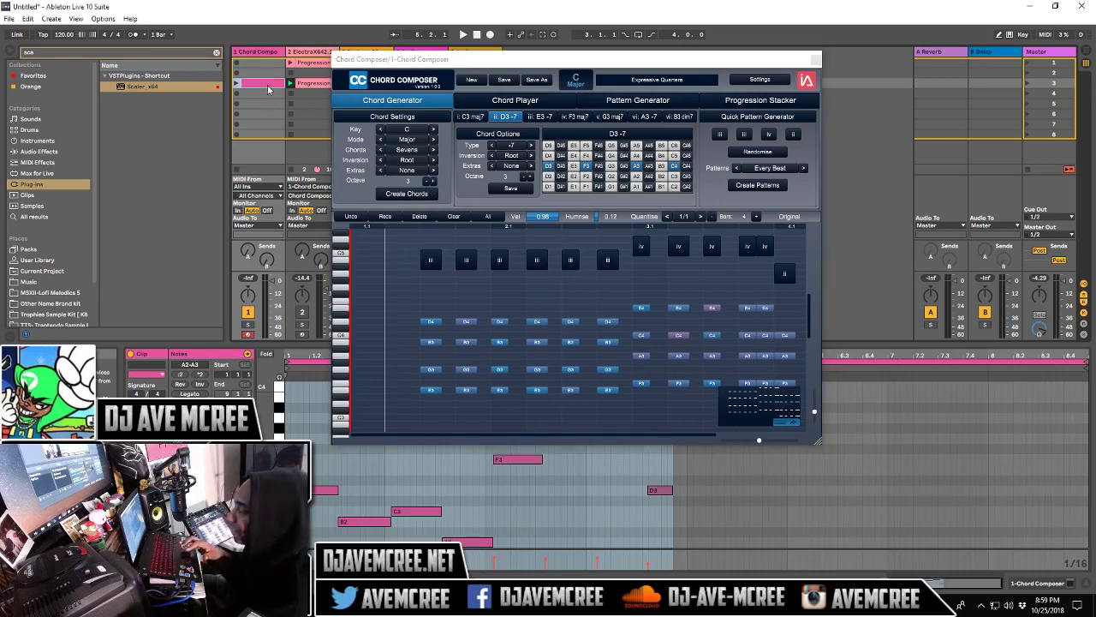
key(Delete)
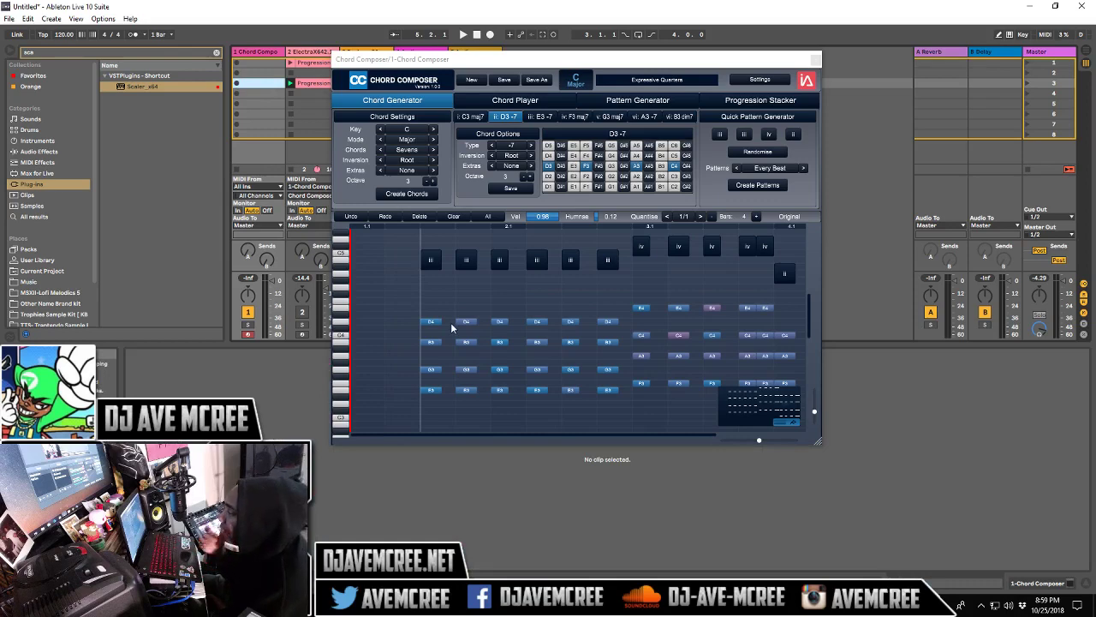
click(354, 218)
click(354, 217)
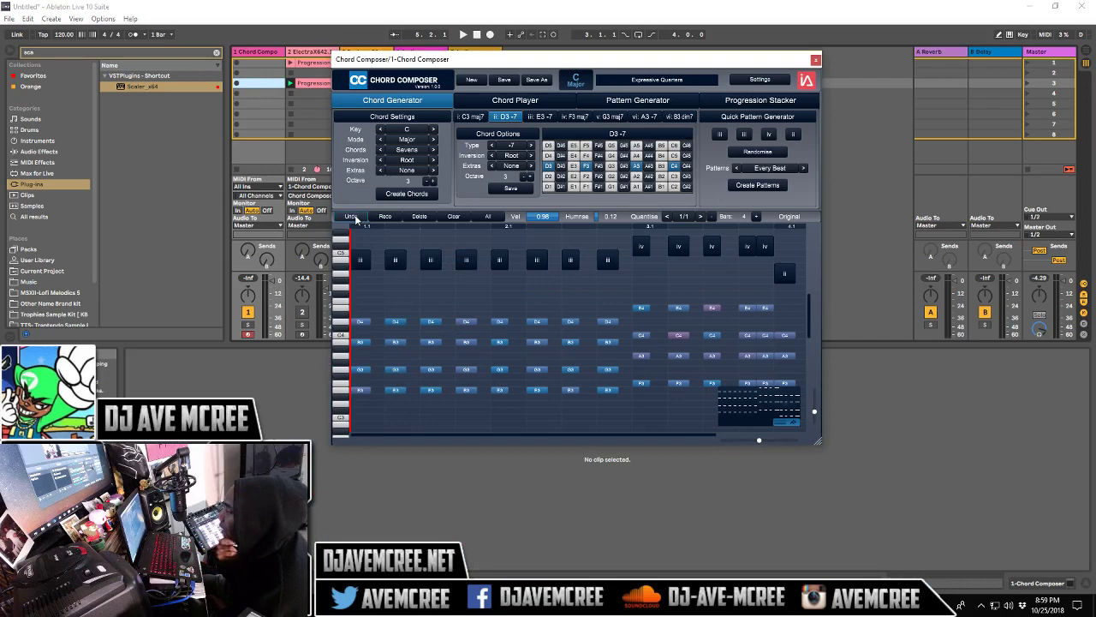